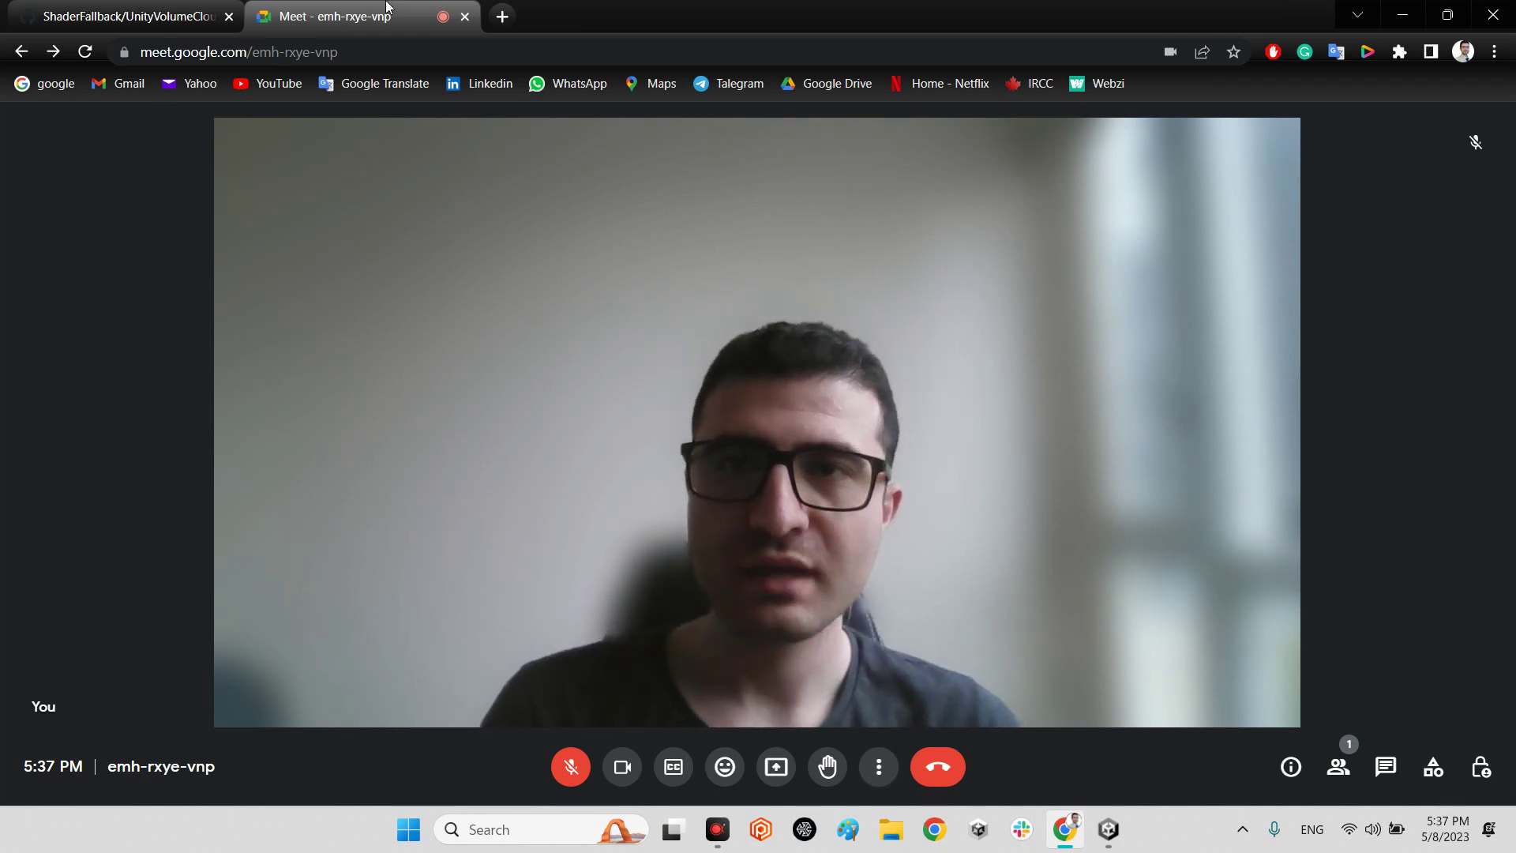
Step: Leave the video call and close the Meet tab to return to GitHub
click(938, 766)
click(464, 15)
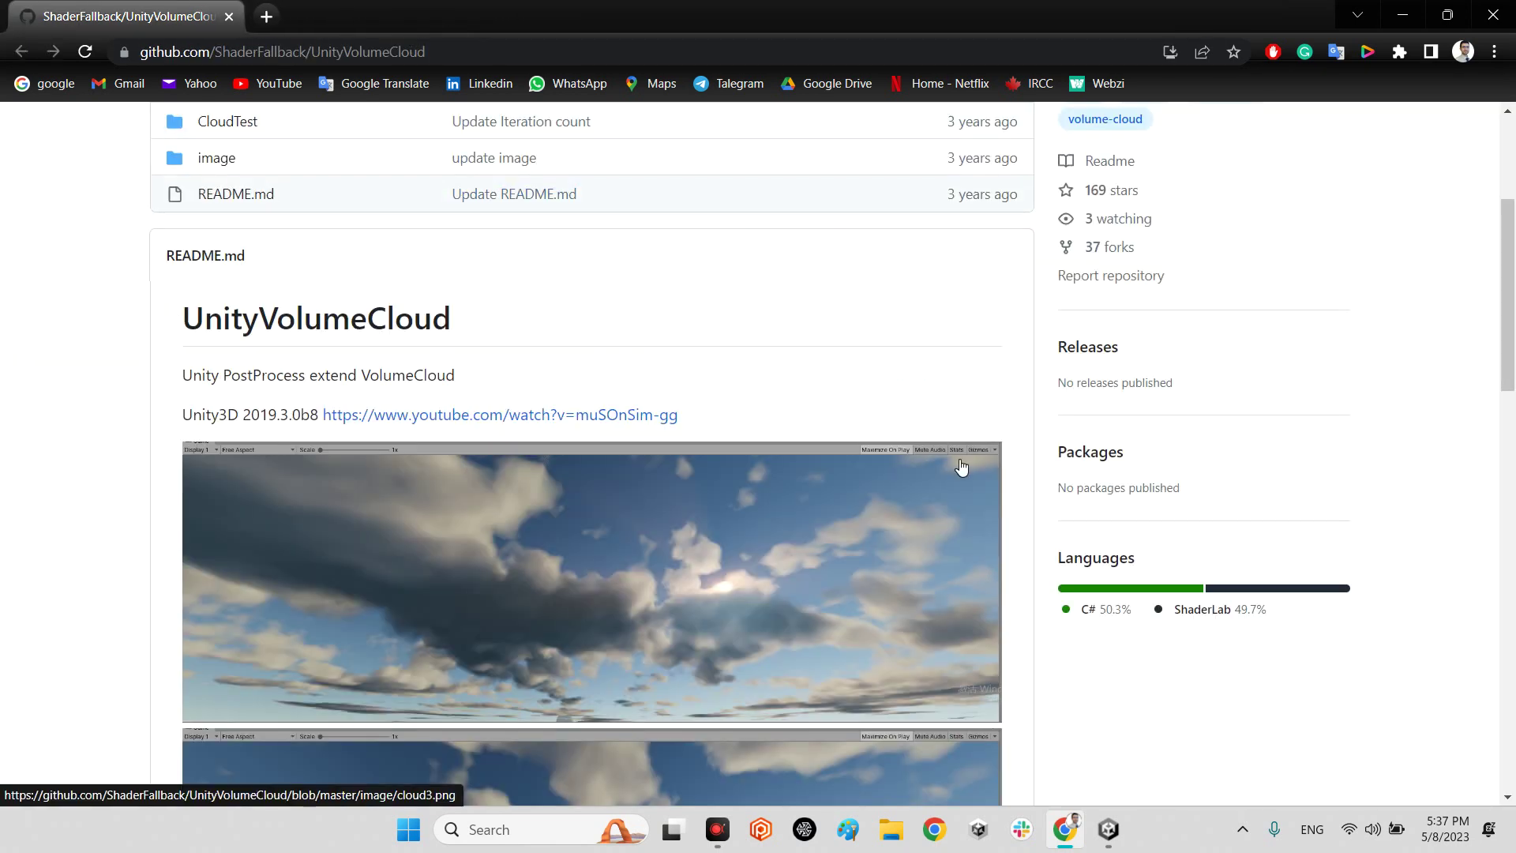
scroll(776, 484, up, 4)
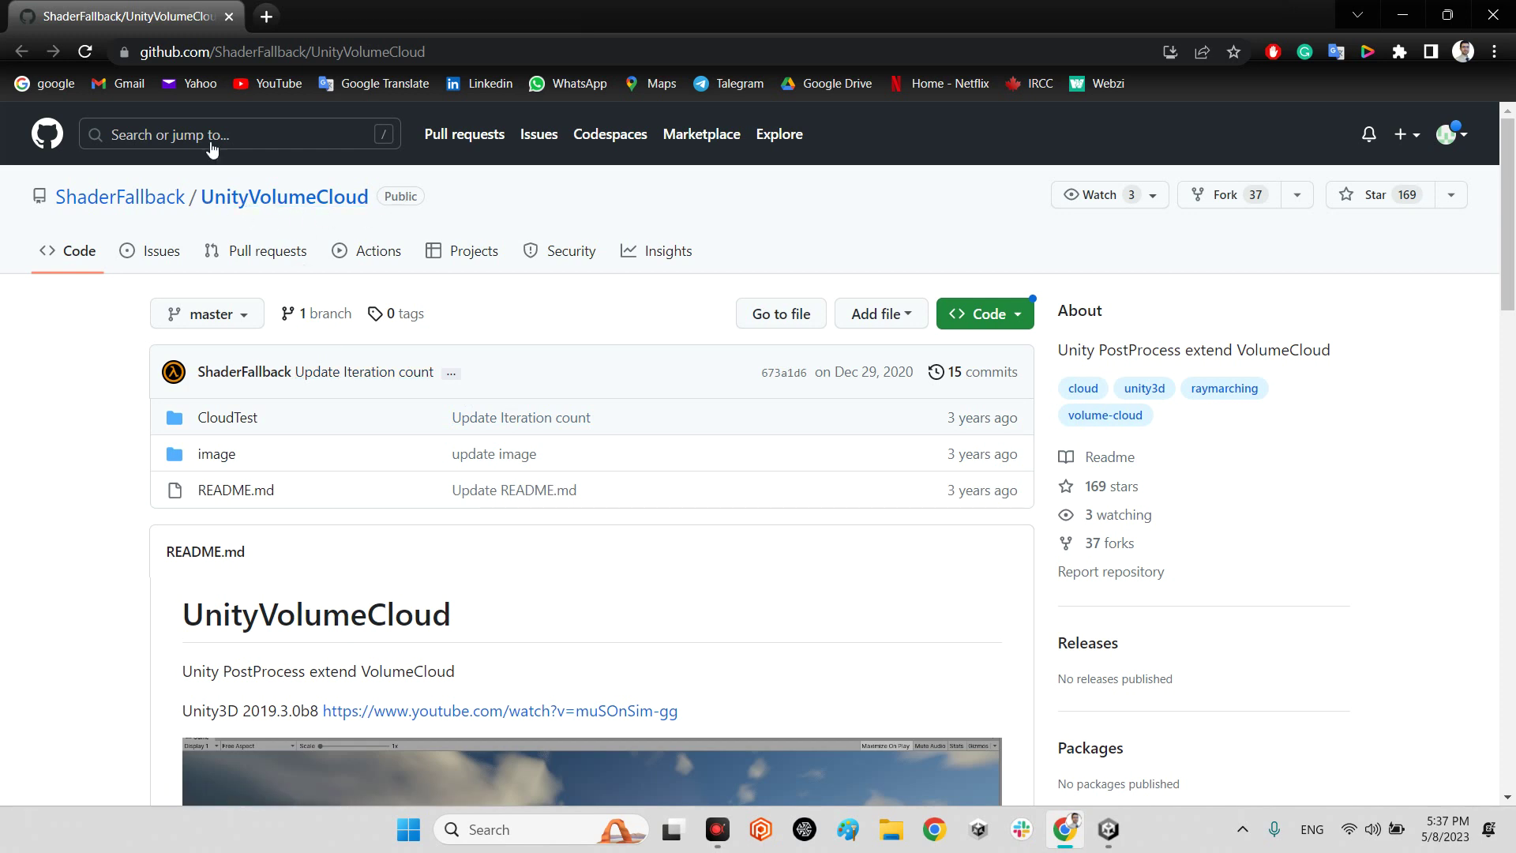
Step: Scroll through the UnityVolumeCloud README's cloud images, then return to the top
click(341, 52)
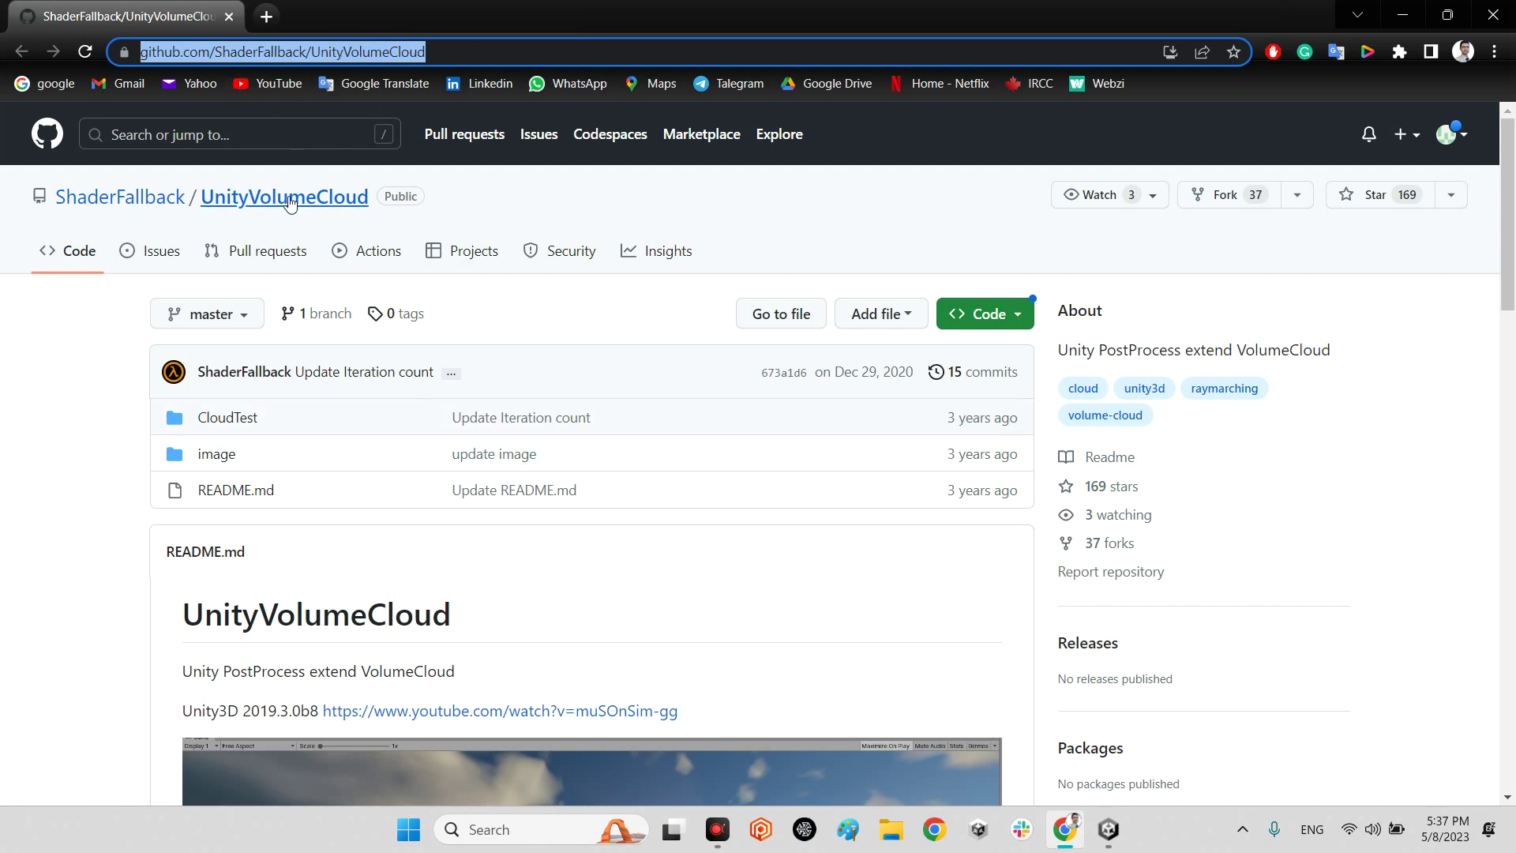
mouse_move(148, 204)
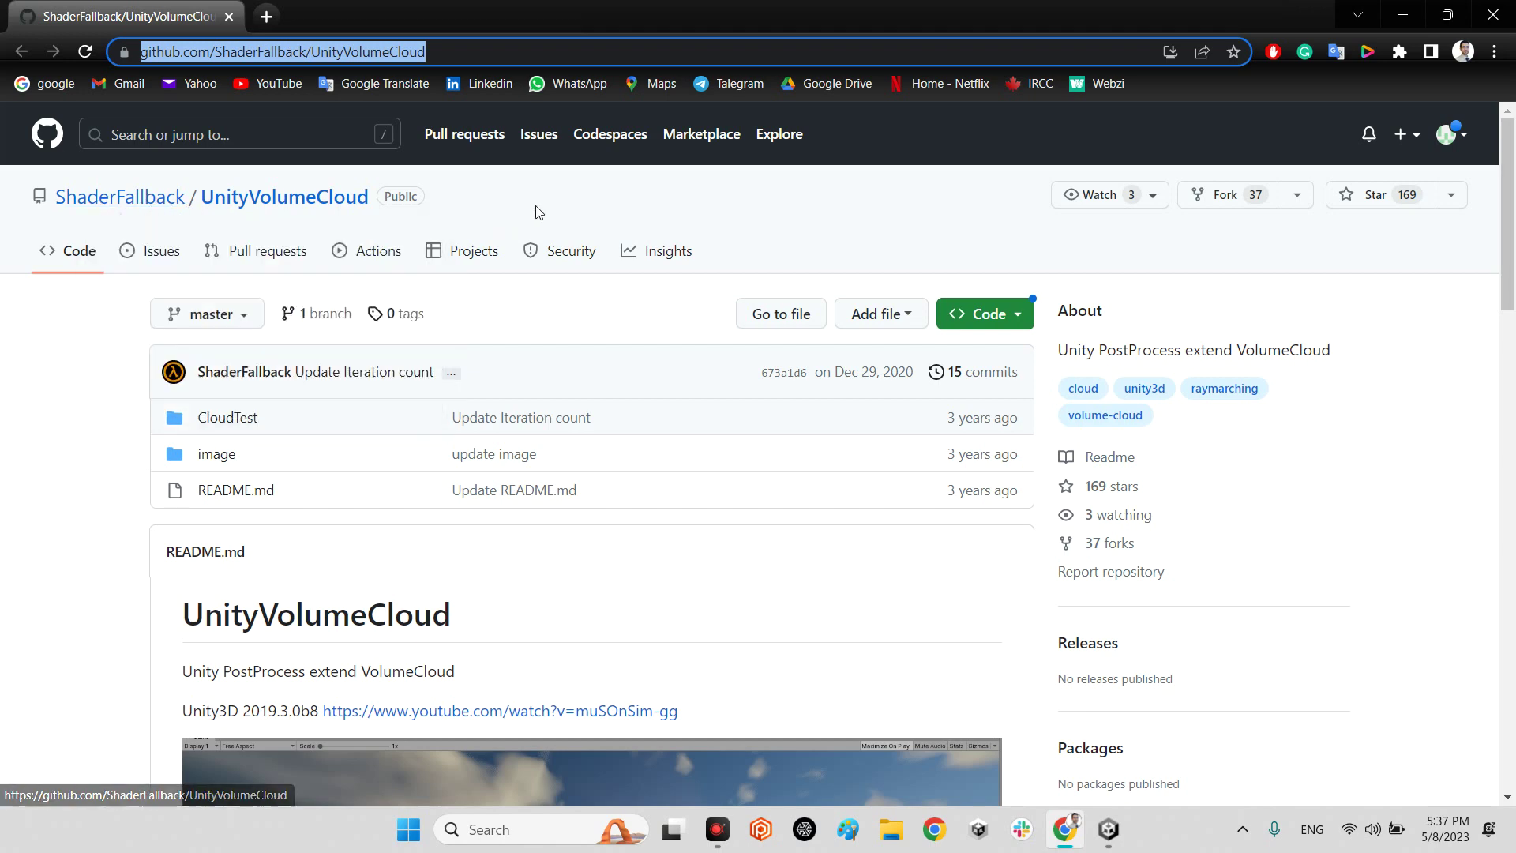
scroll(805, 438, down, 4)
scroll(1046, 533, down, 4)
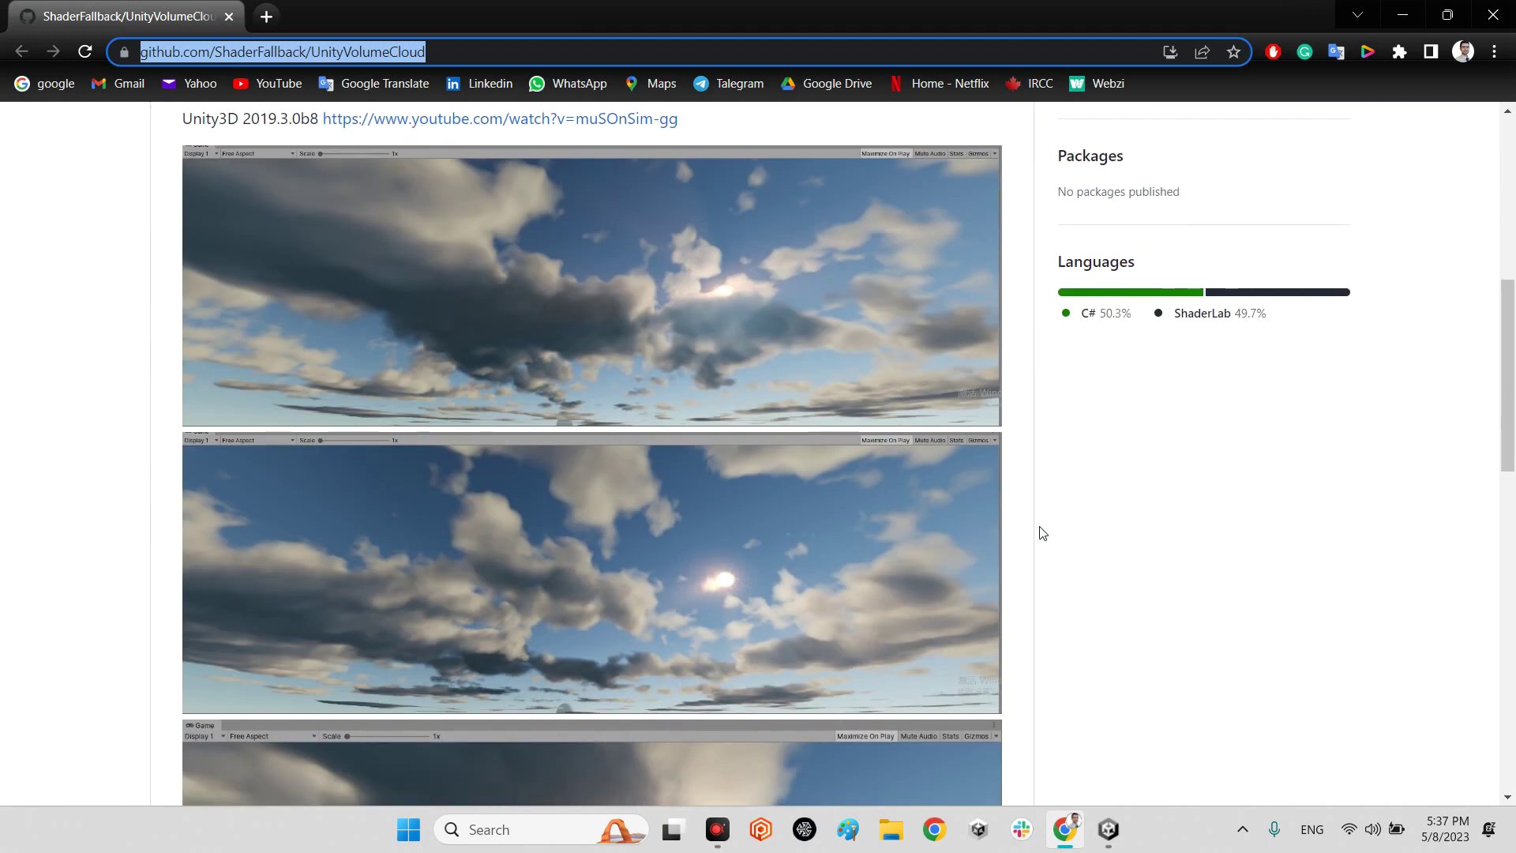
scroll(760, 513, down, 4)
scroll(761, 540, down, 10)
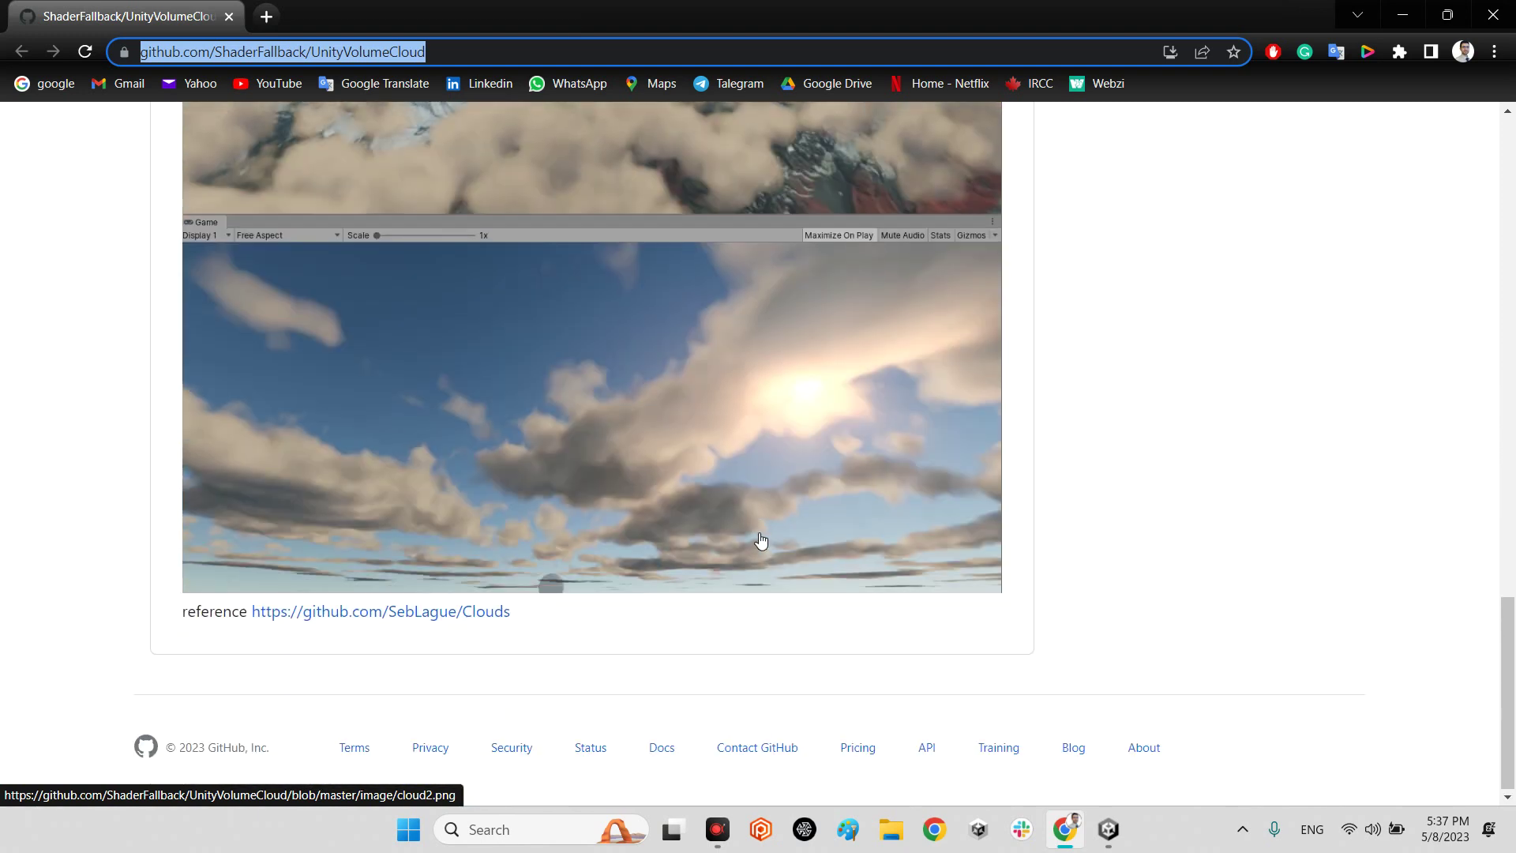
scroll(761, 540, up, 10)
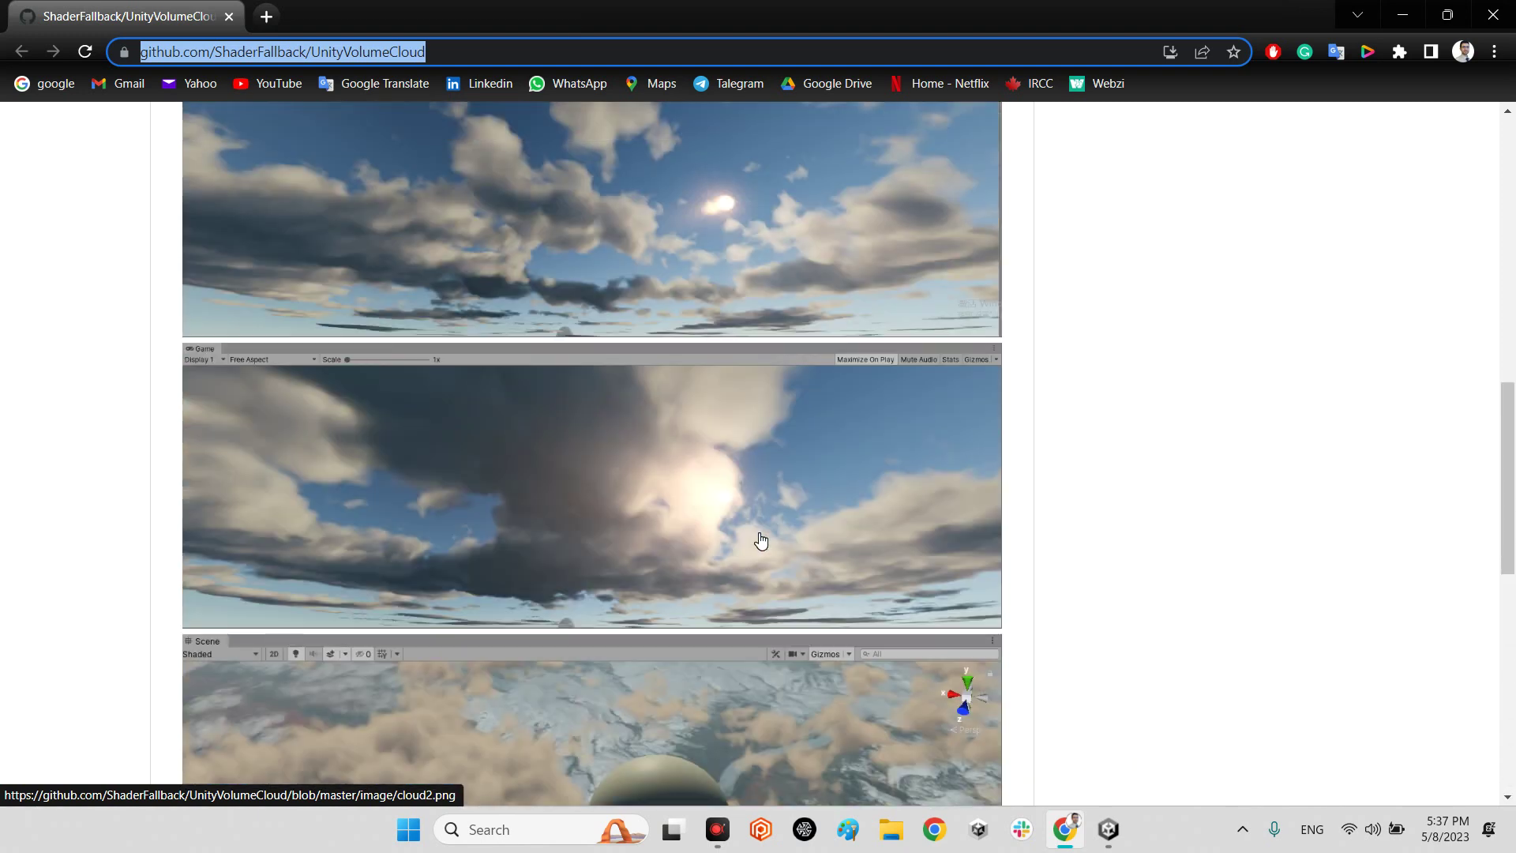
scroll(761, 540, up, 12)
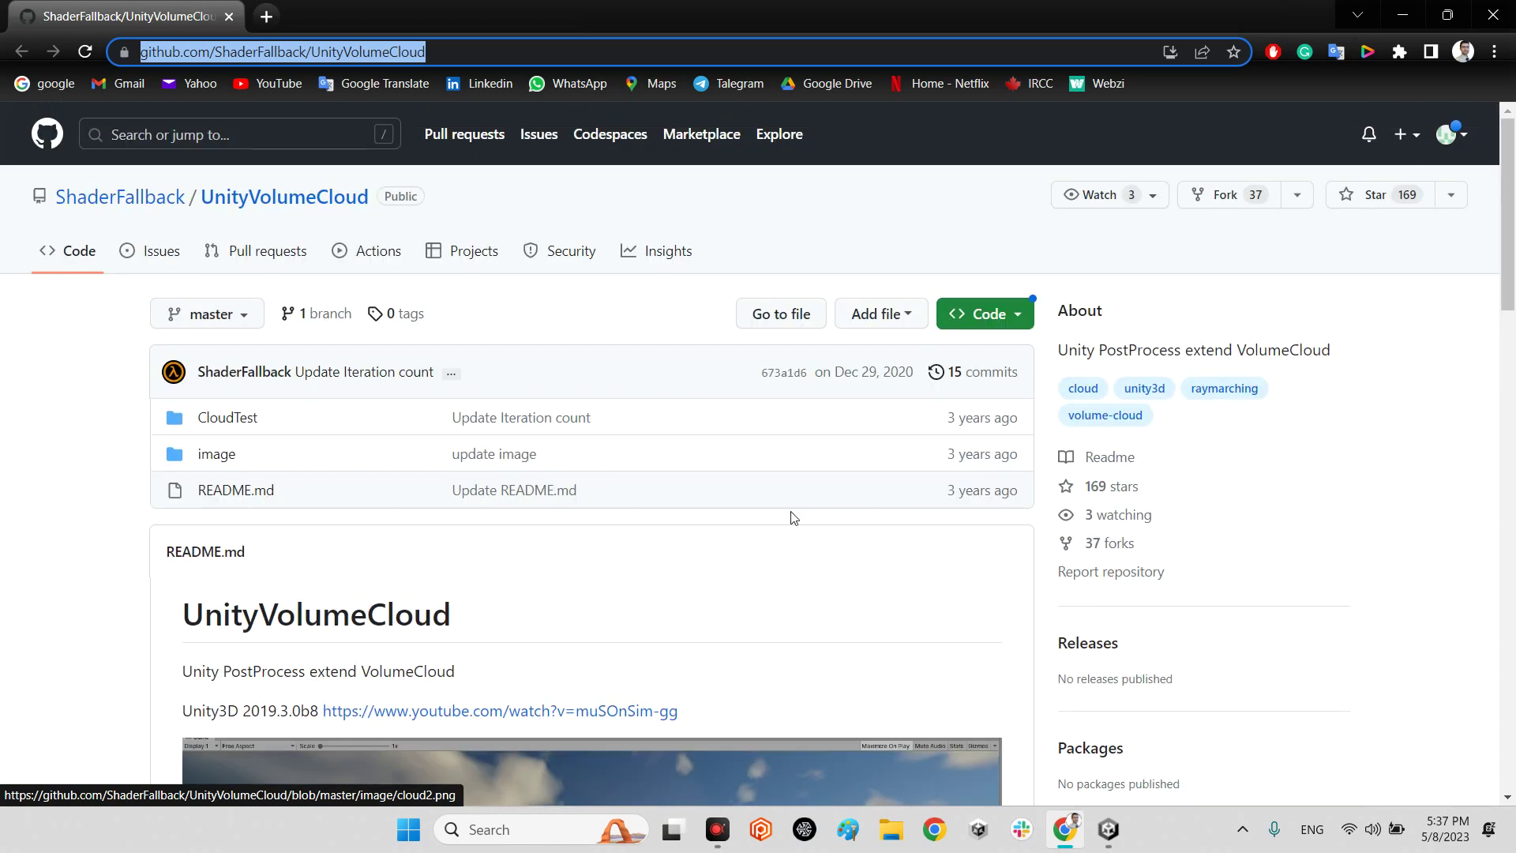
Step: Download UnityVolumeCloud as a ZIP, browse its CloudTest folder, then bring up the Unity editor
click(1008, 315)
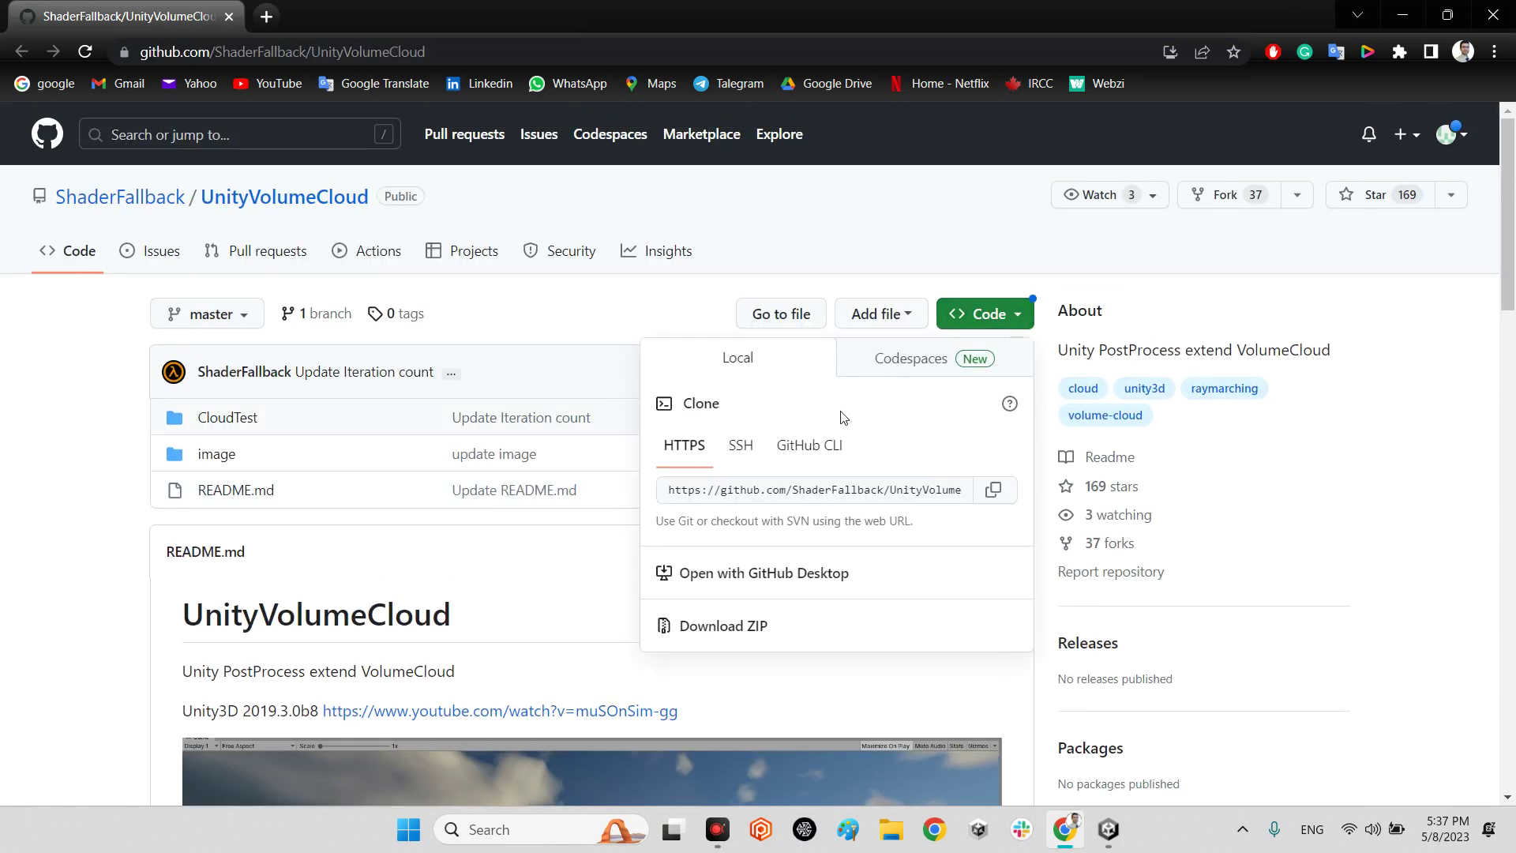
click(697, 626)
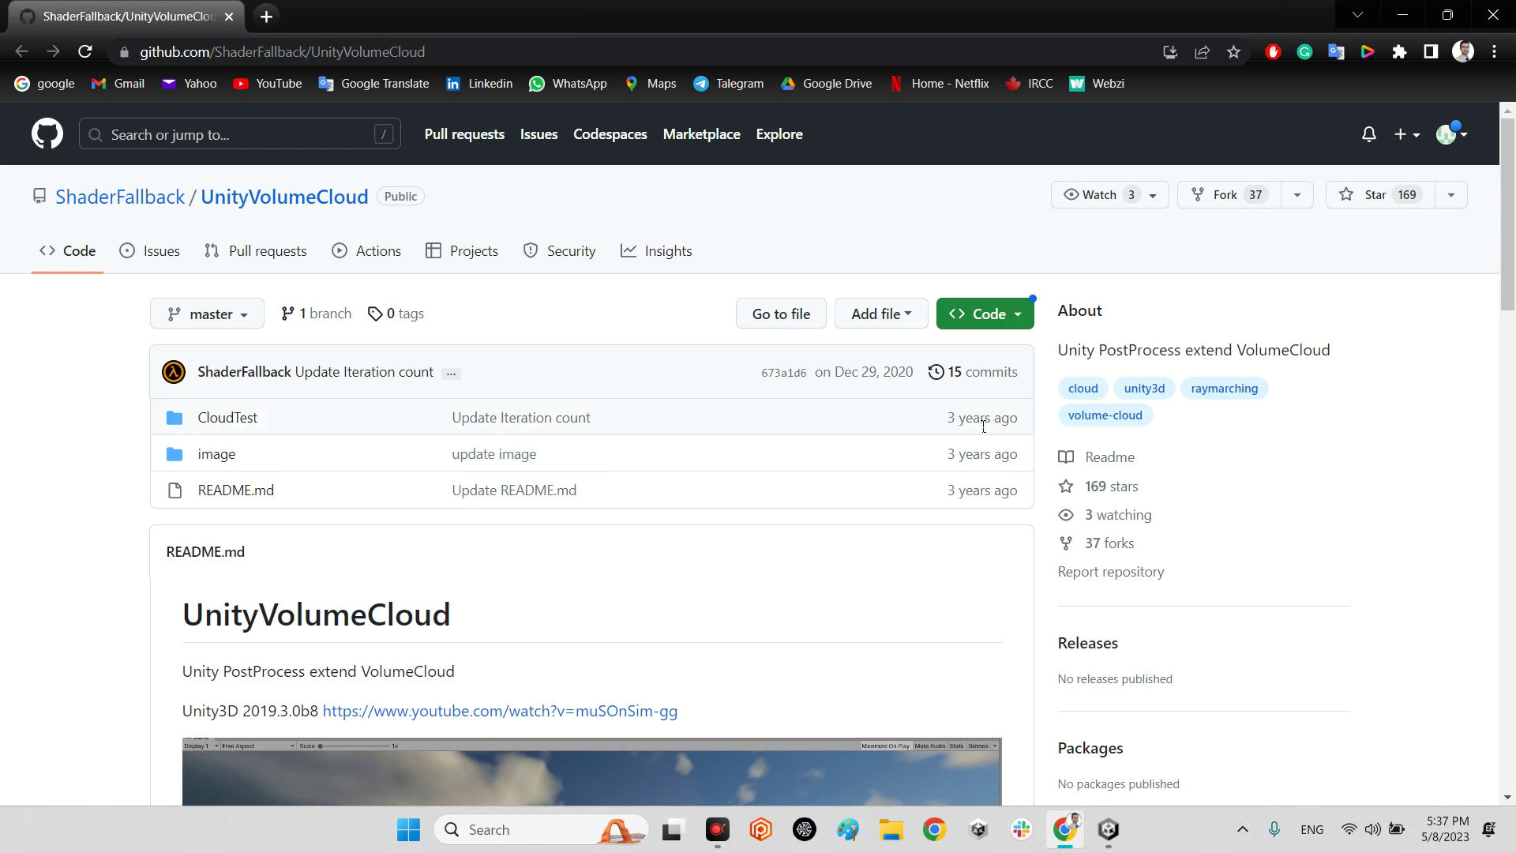
click(246, 419)
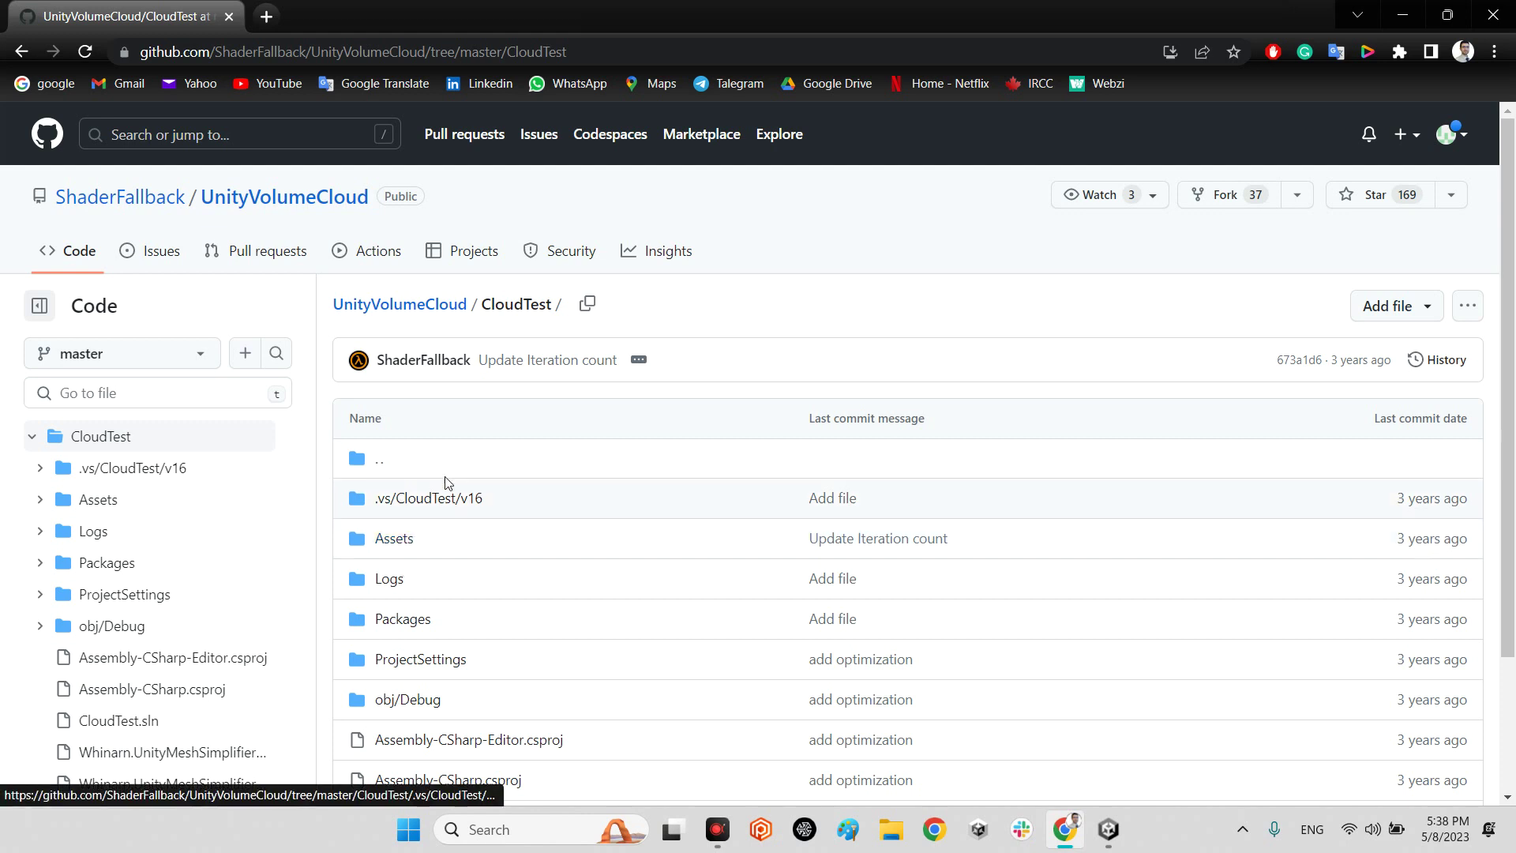
click(281, 202)
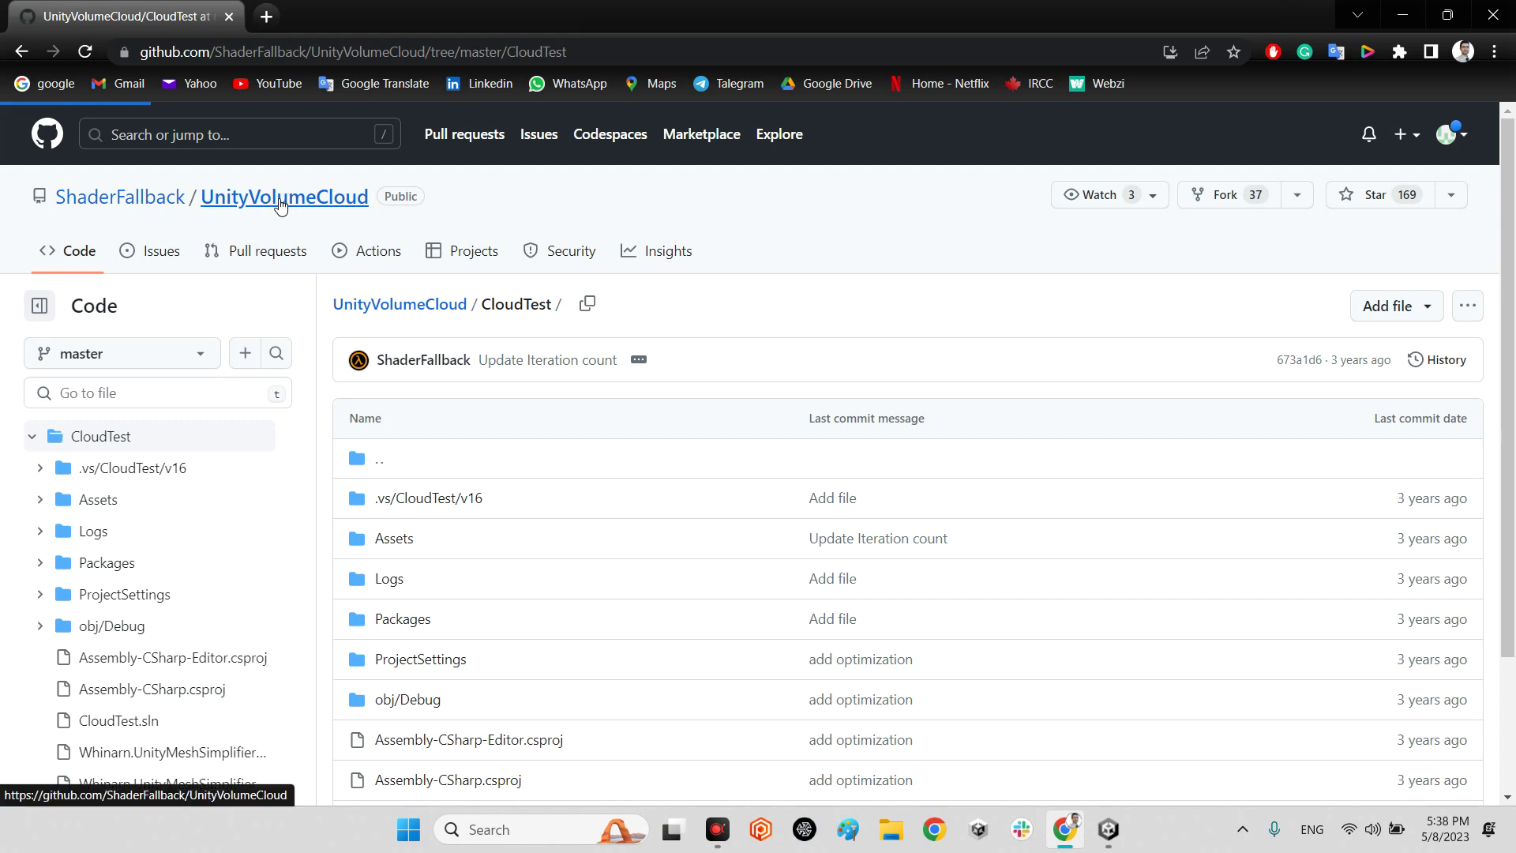
click(1109, 829)
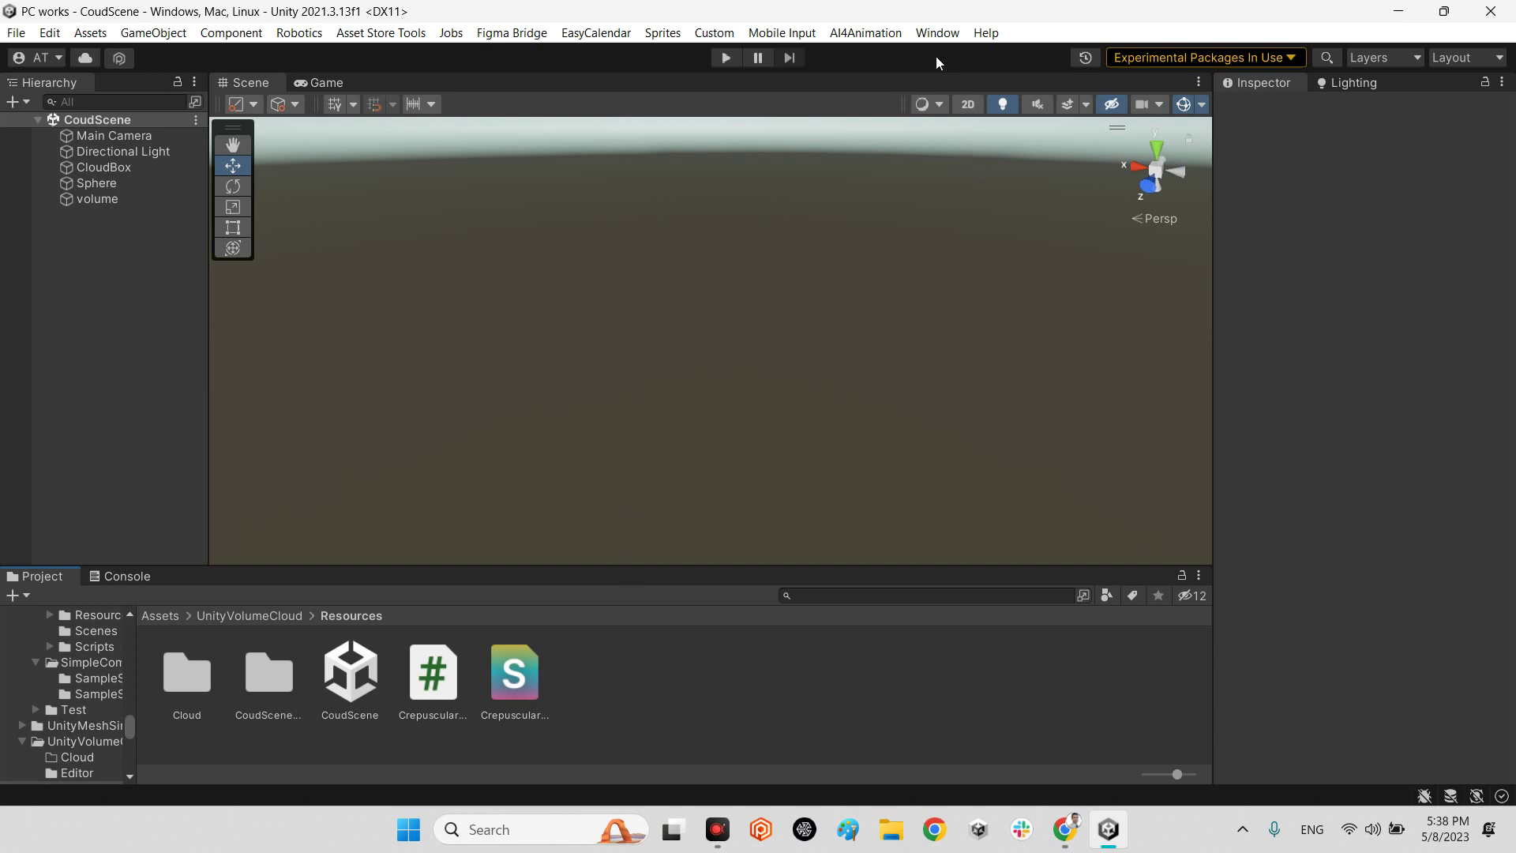
Step: Verify in the Package Manager that Post Processing 3.2.2 is installed, then close it
click(937, 32)
click(970, 343)
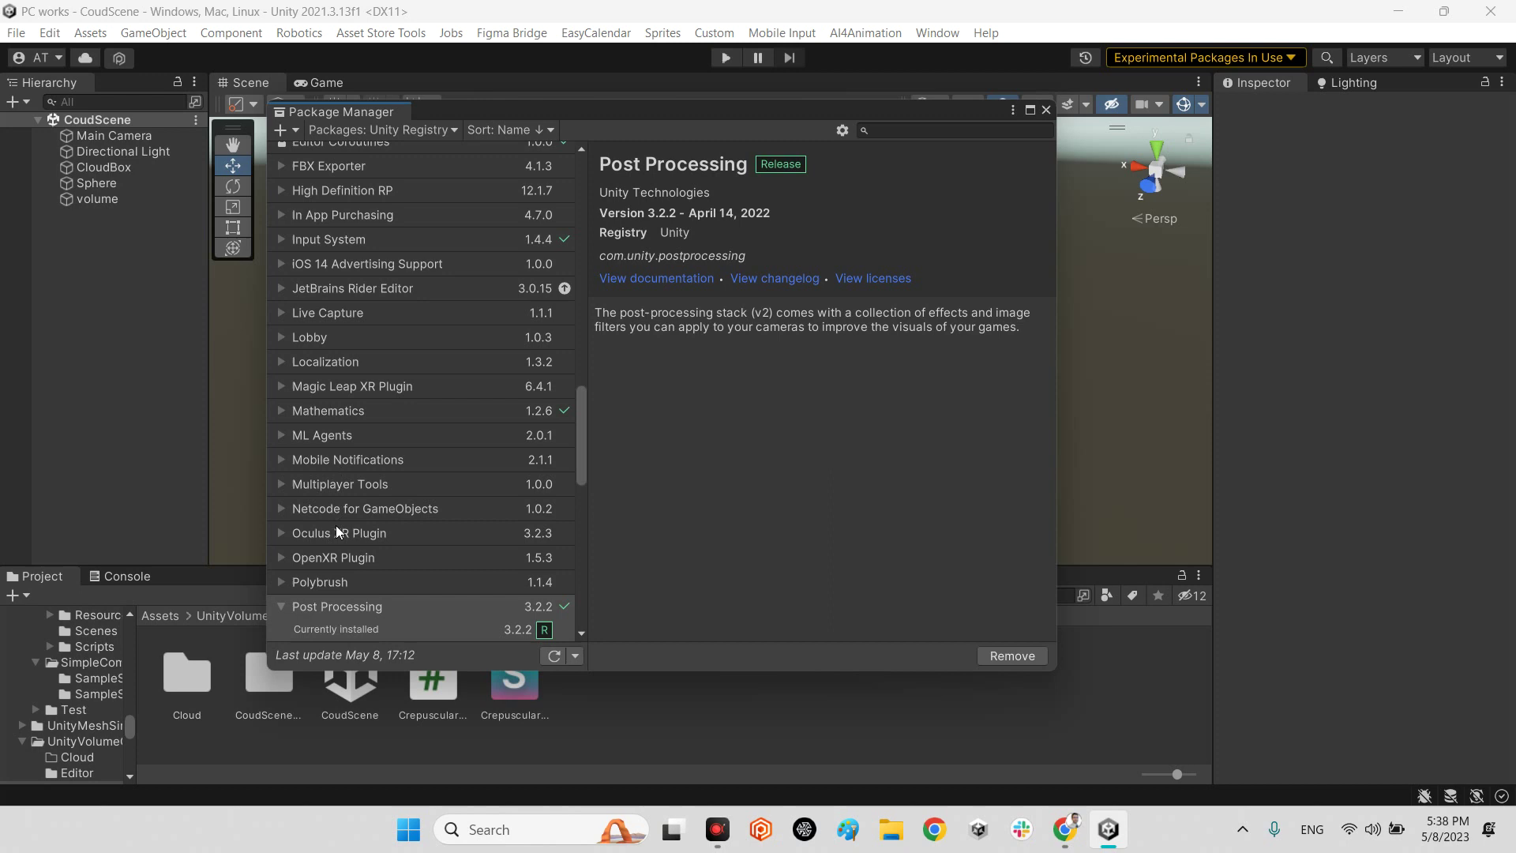
click(319, 609)
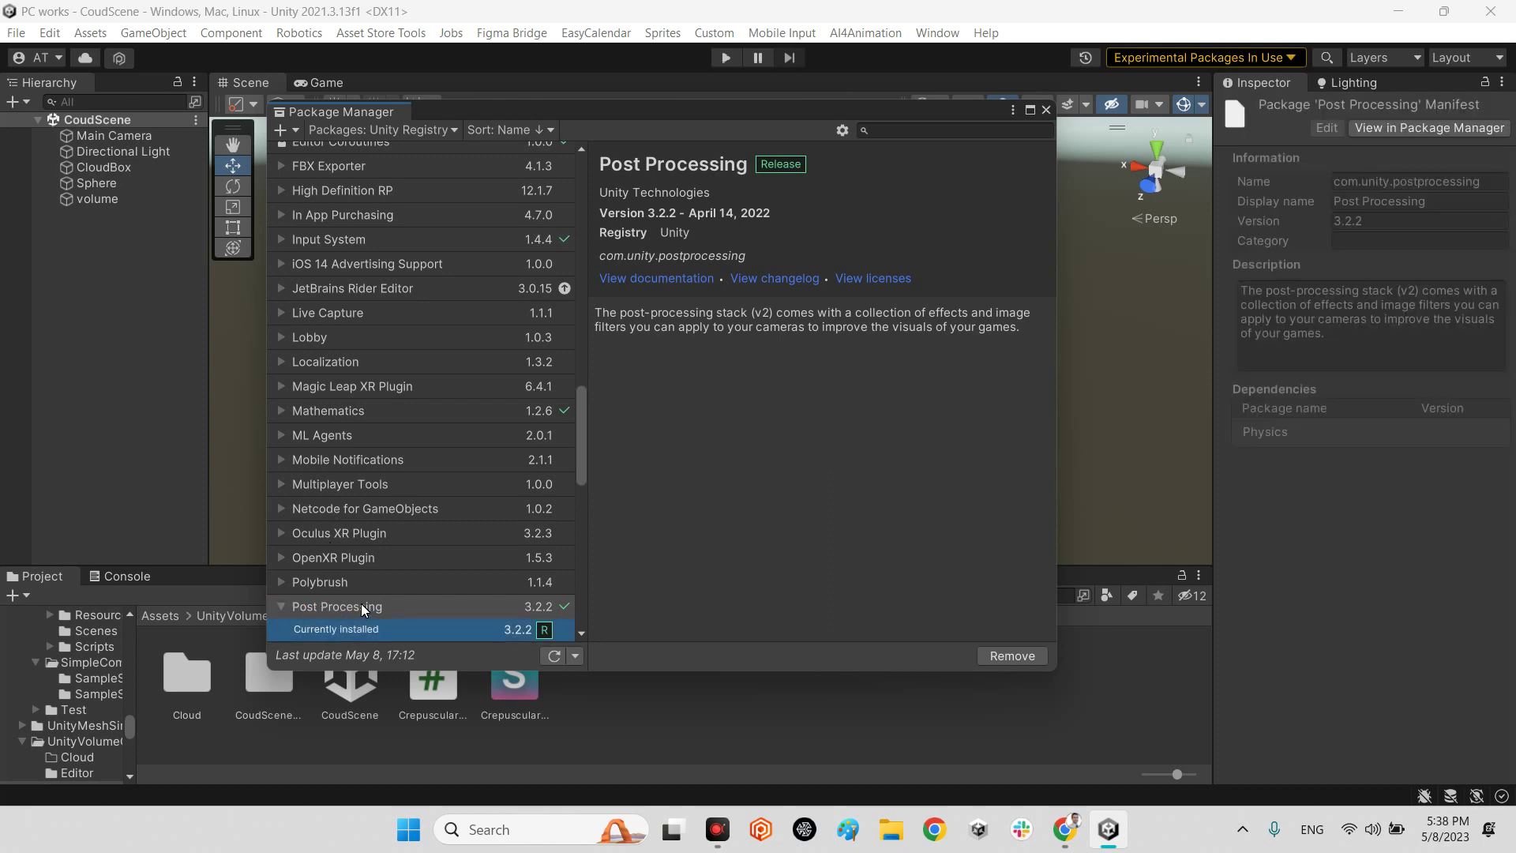
scroll(376, 603, down, 3)
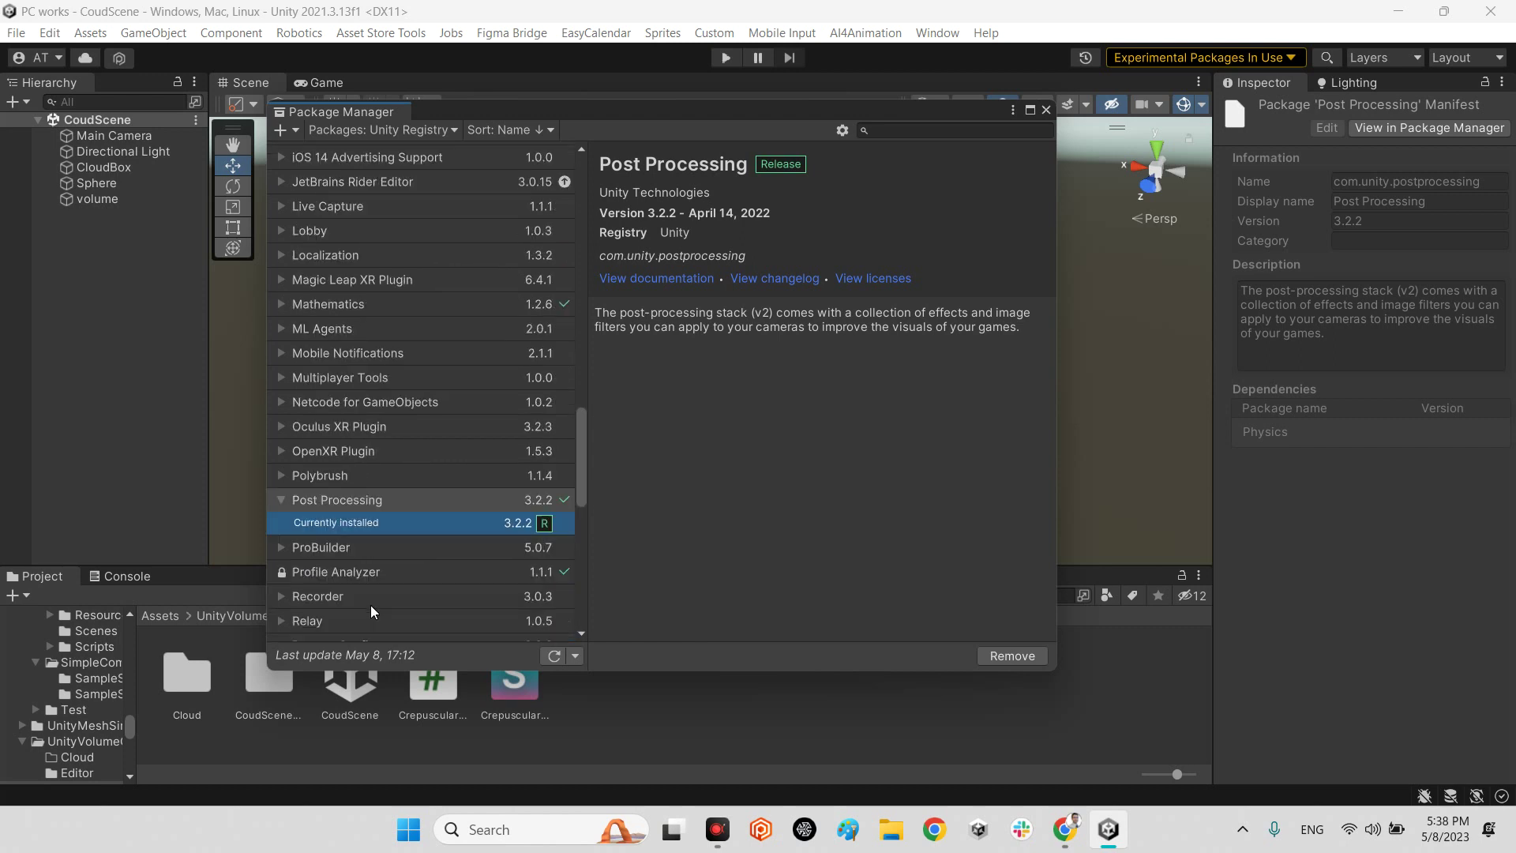
click(368, 131)
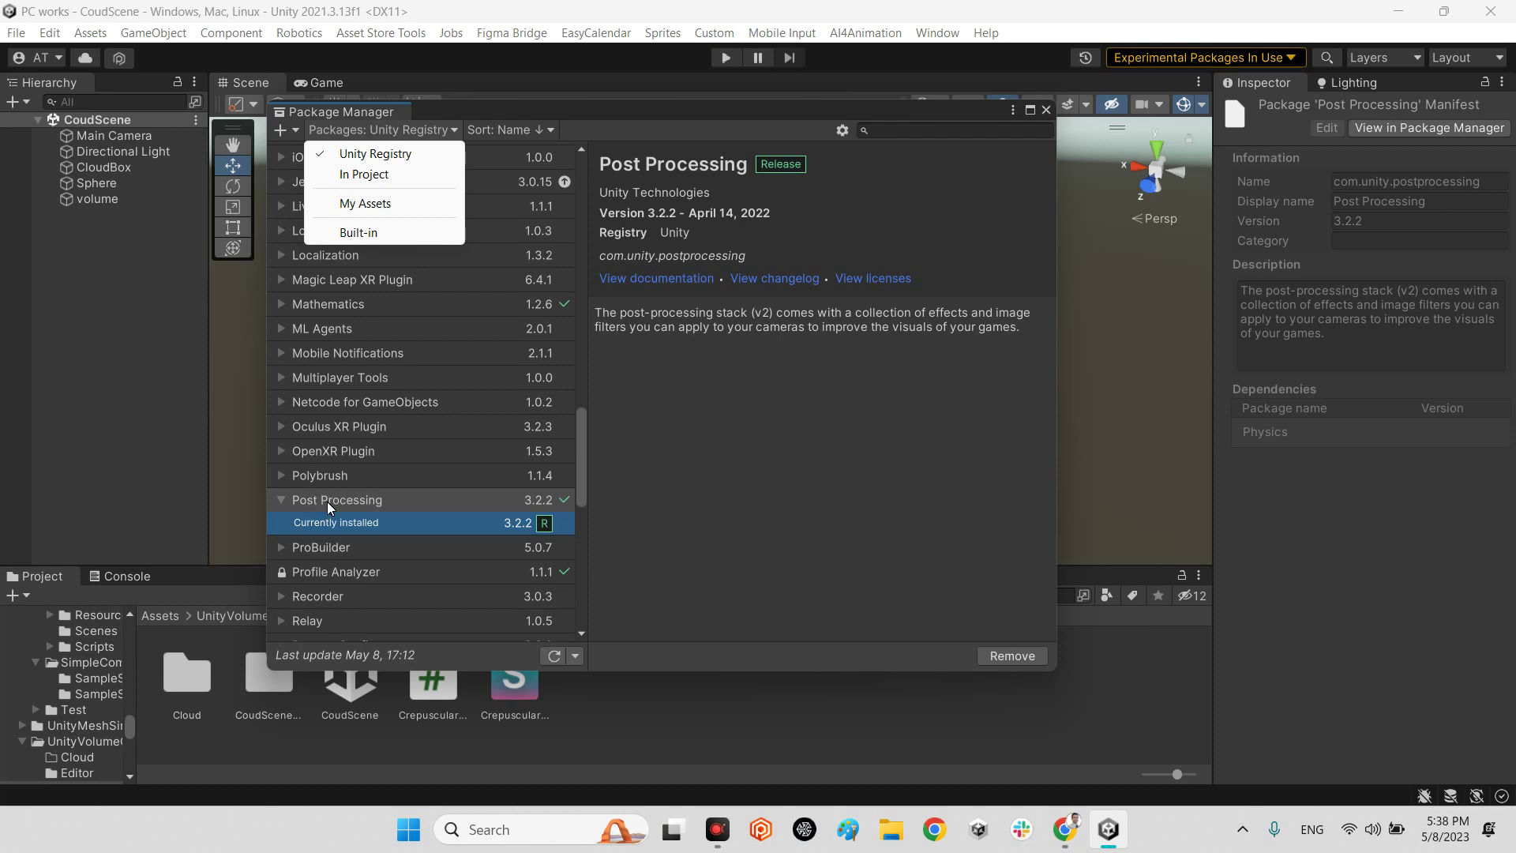
click(905, 551)
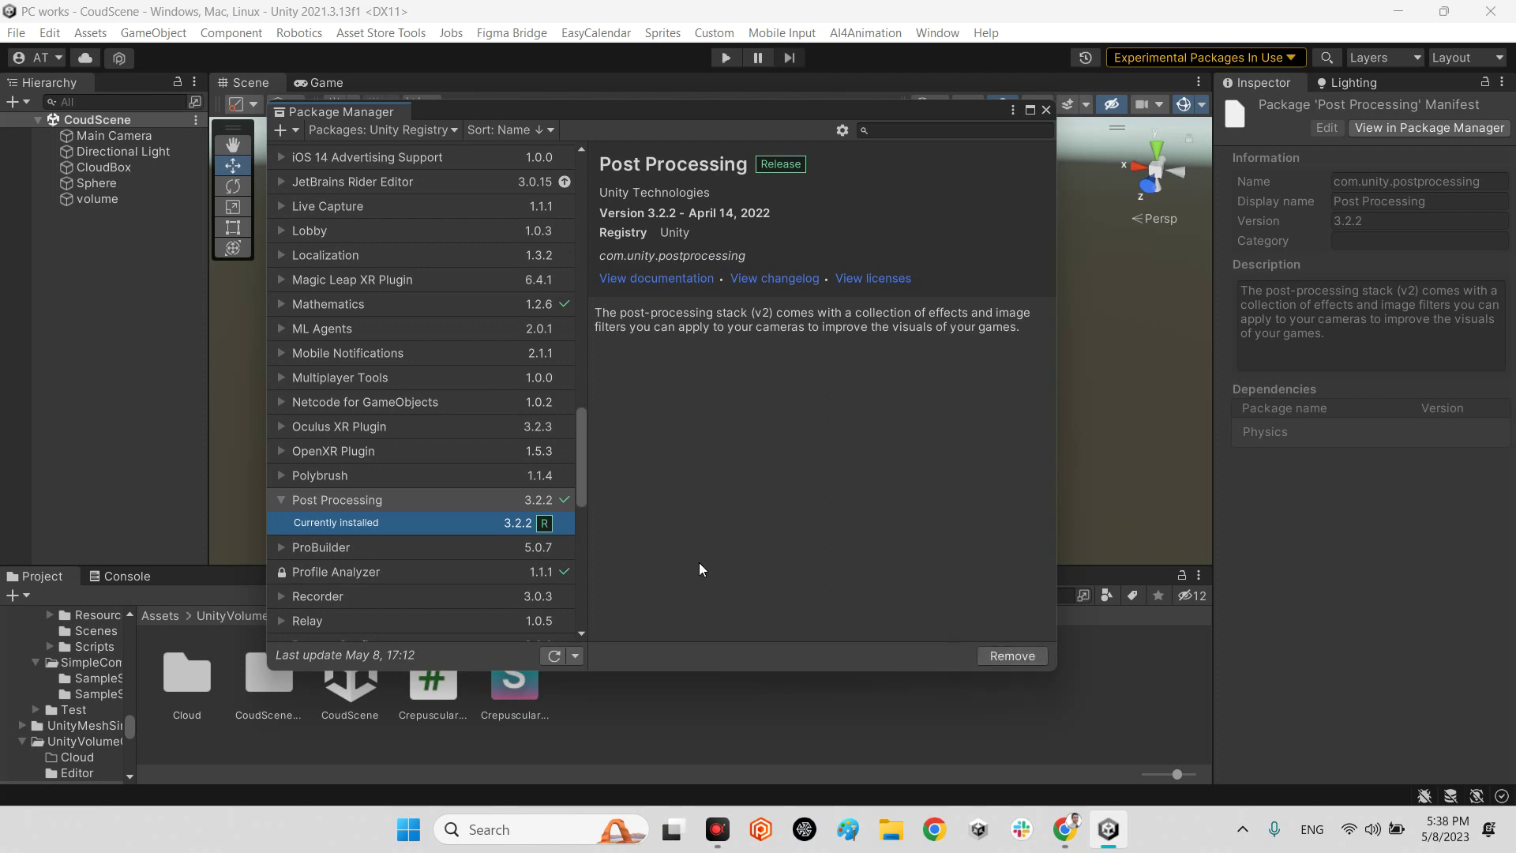
click(1045, 114)
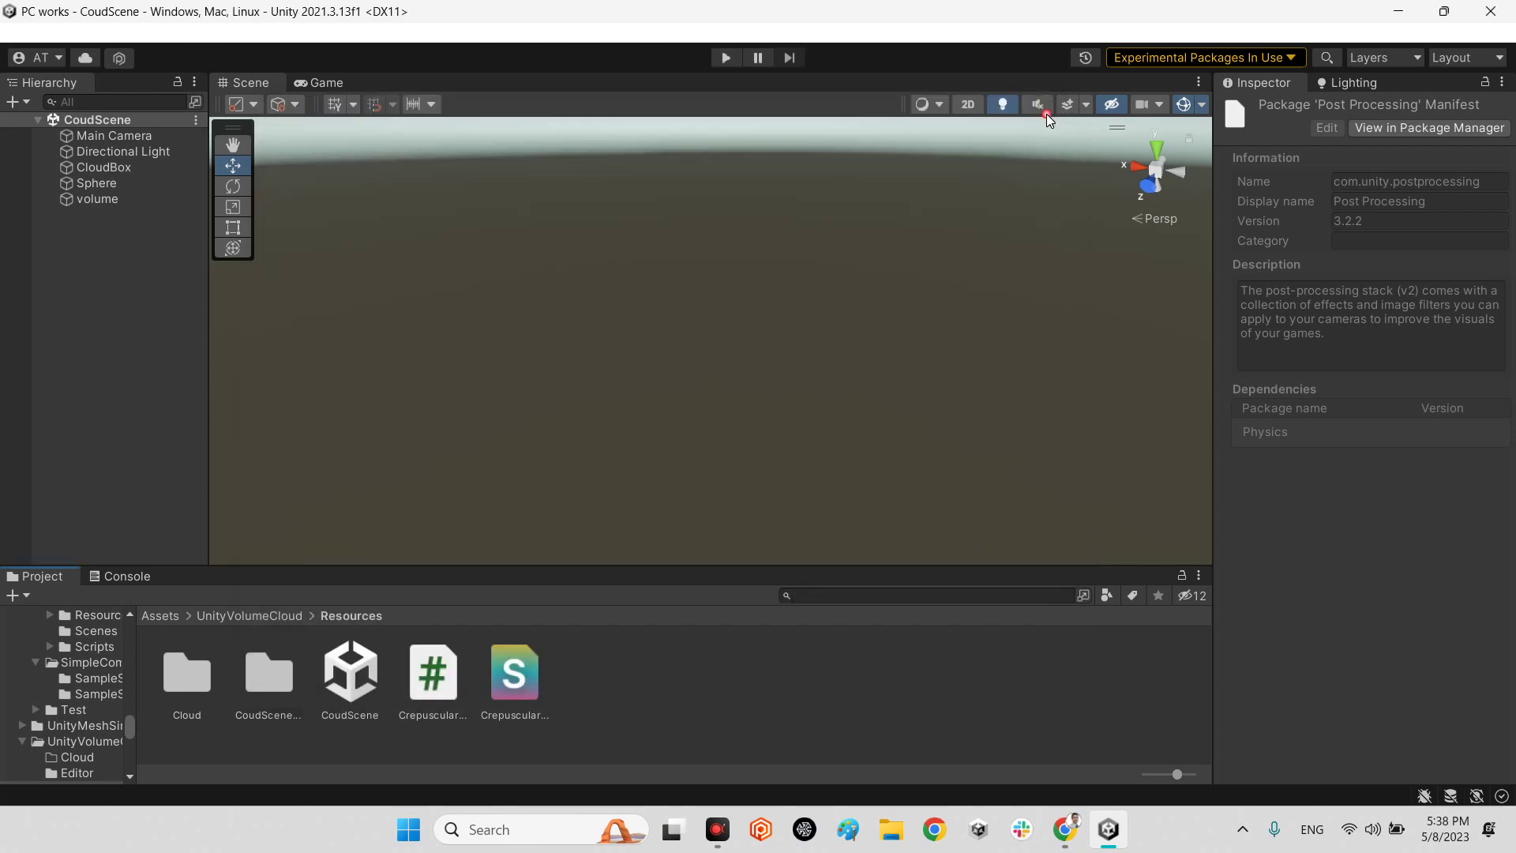
click(16, 33)
click(38, 268)
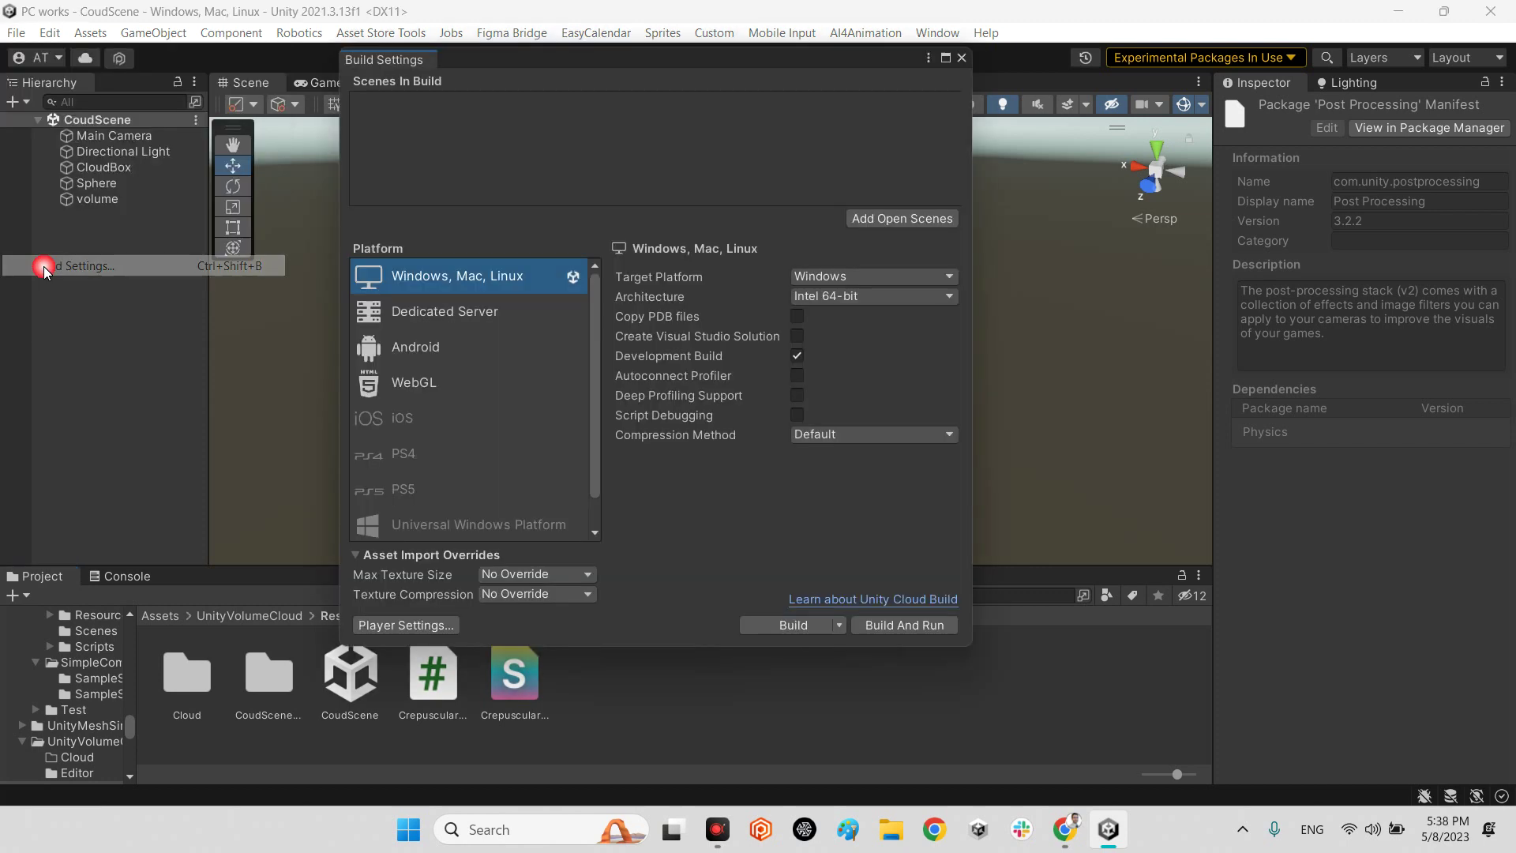
click(391, 623)
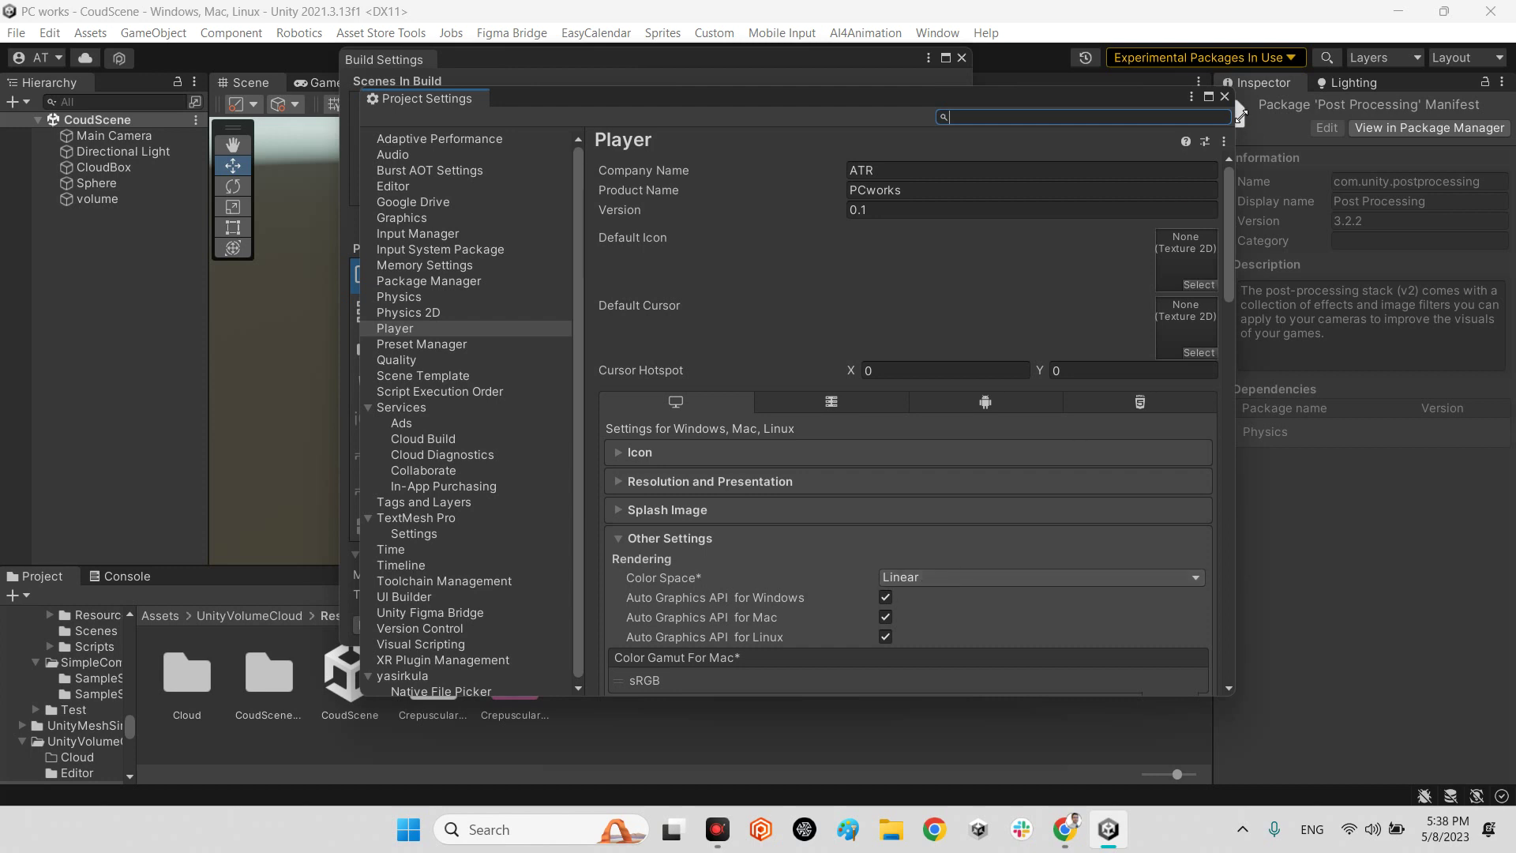
click(1226, 96)
click(962, 58)
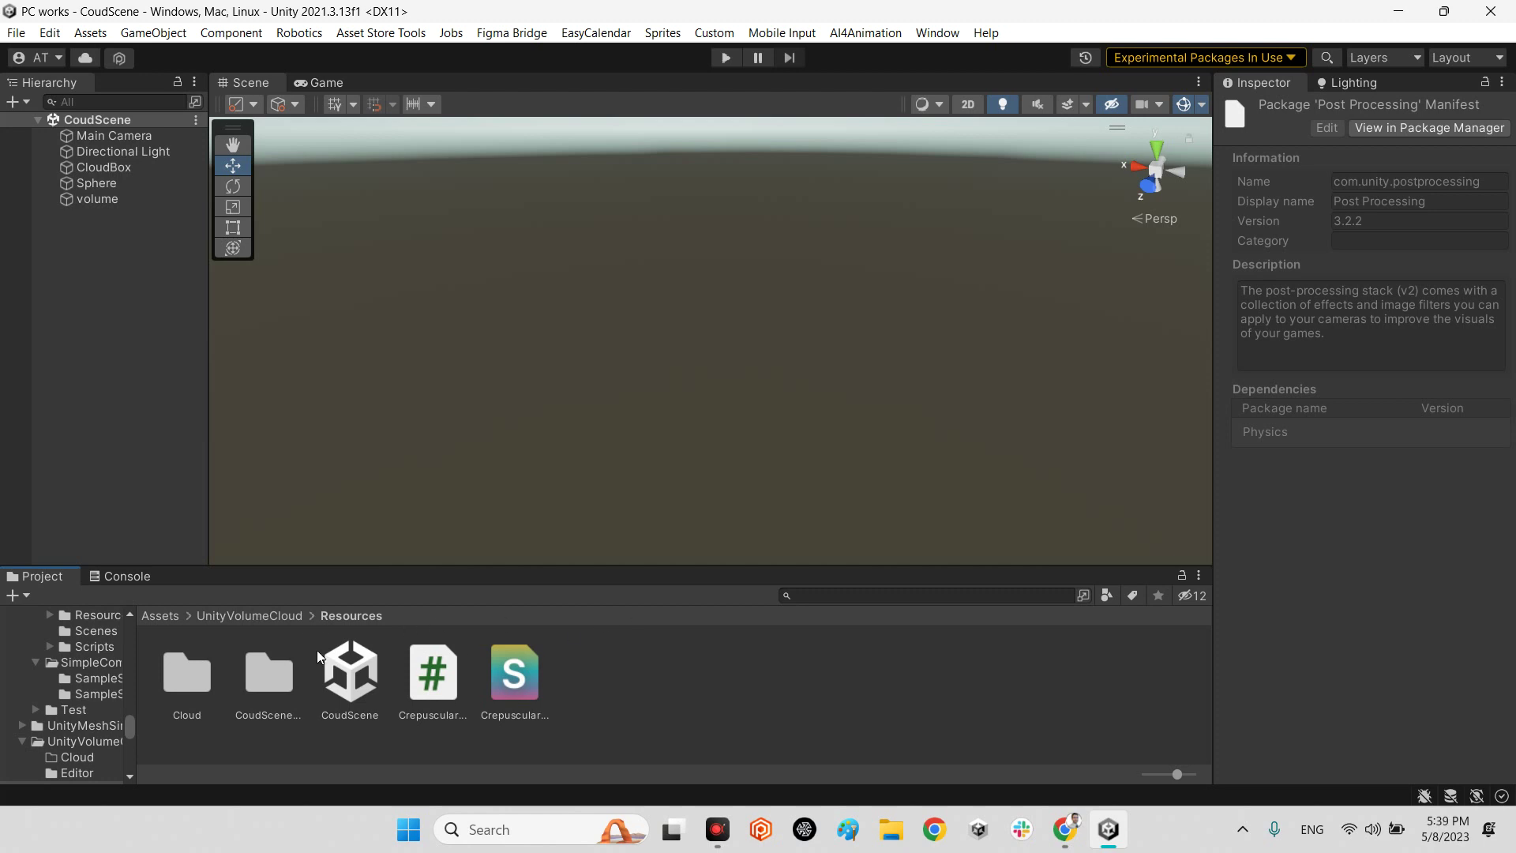
Step: Open the UnityVolumeCloud Resources folder and select the Main Camera
click(261, 617)
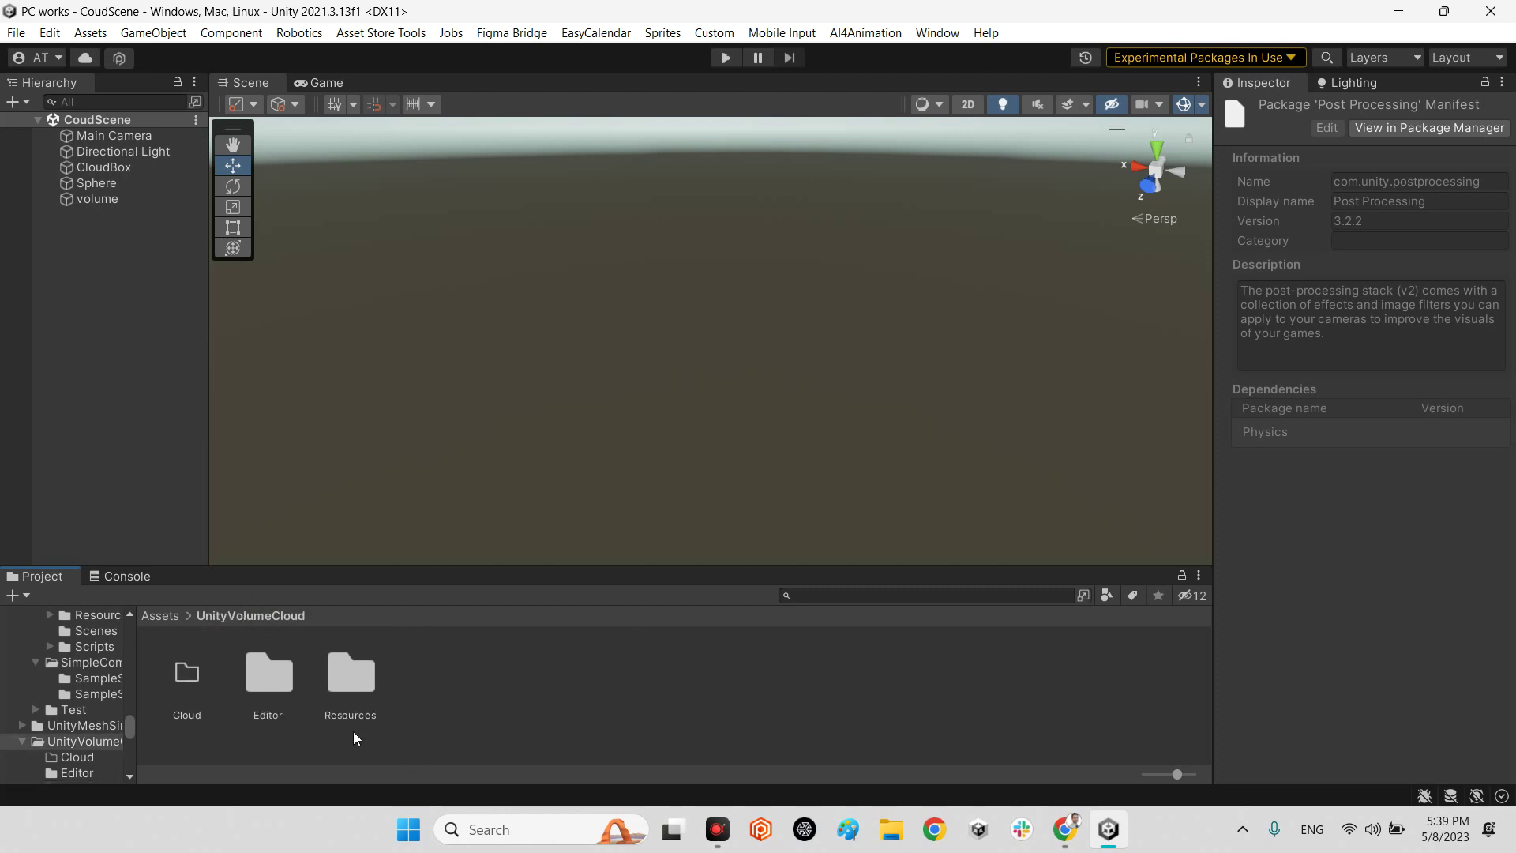
double_click(357, 684)
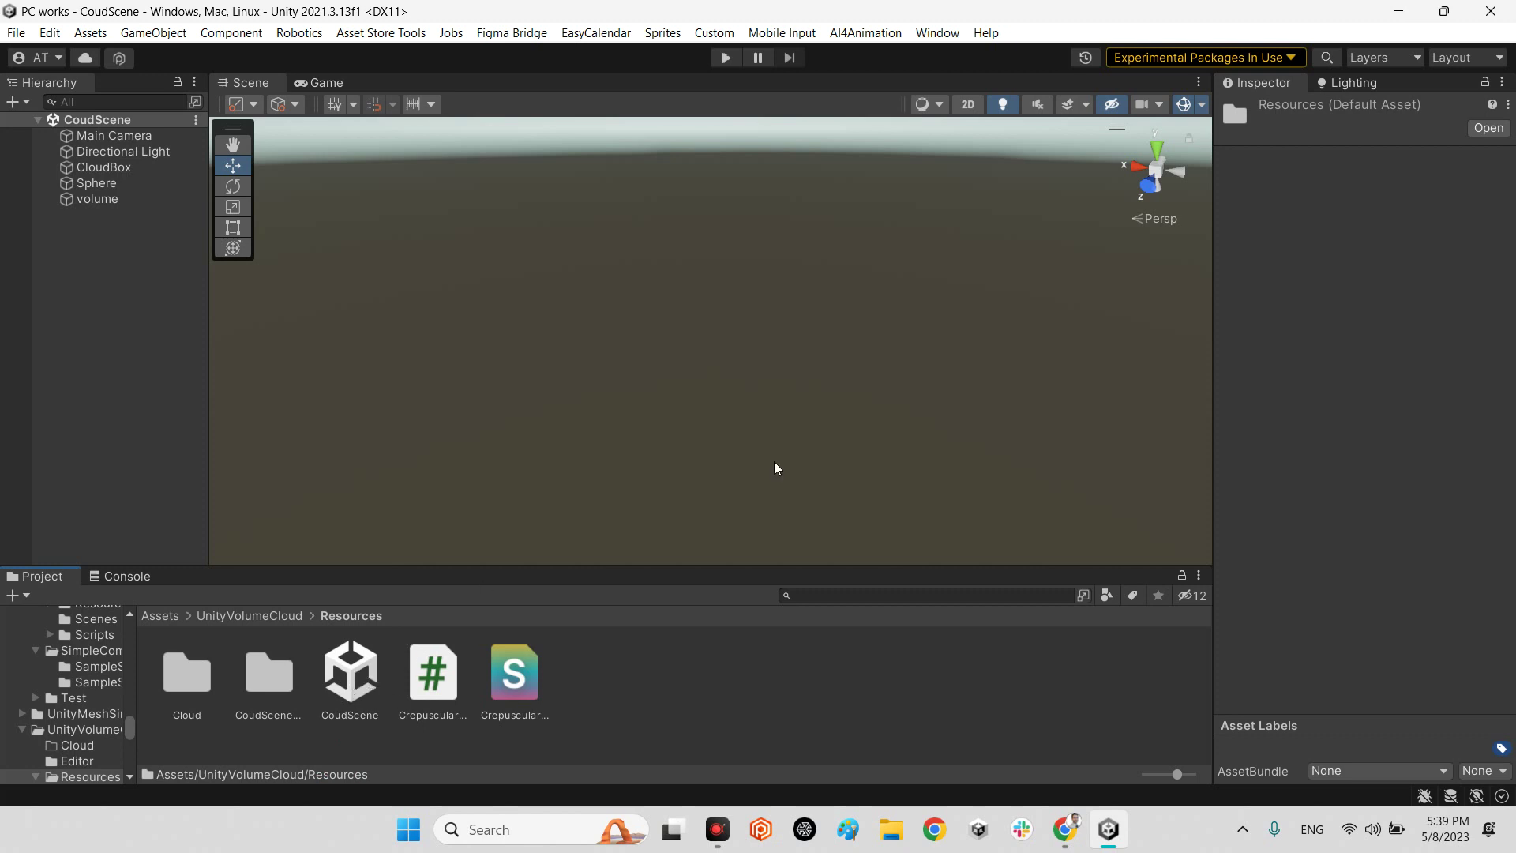
click(98, 135)
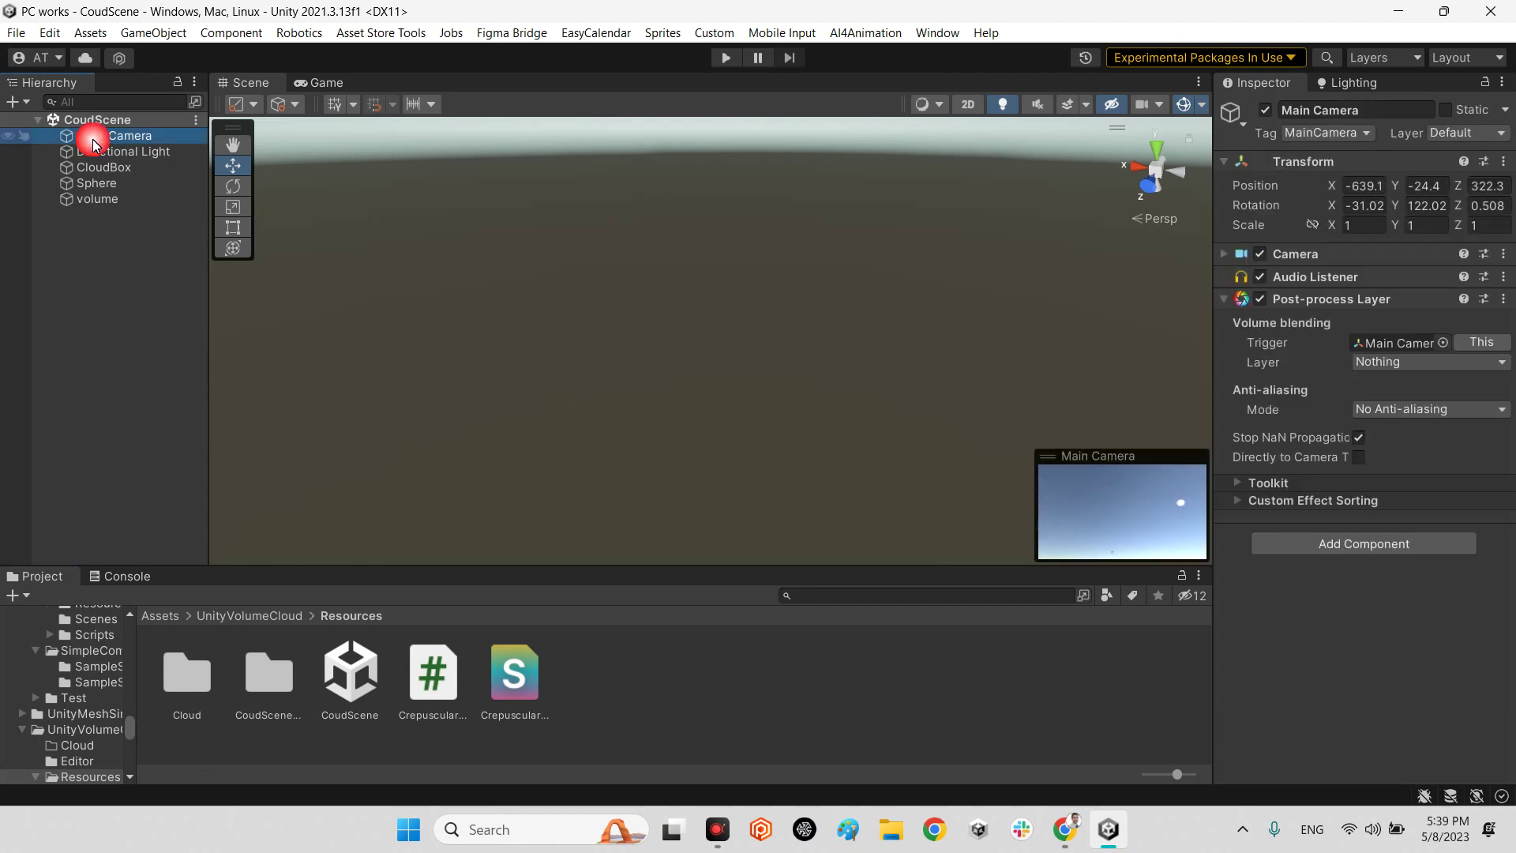
Step: Review the Post-process Layer's toolkit and custom effect sorting, then inspect CloudBox and Sphere
click(1258, 308)
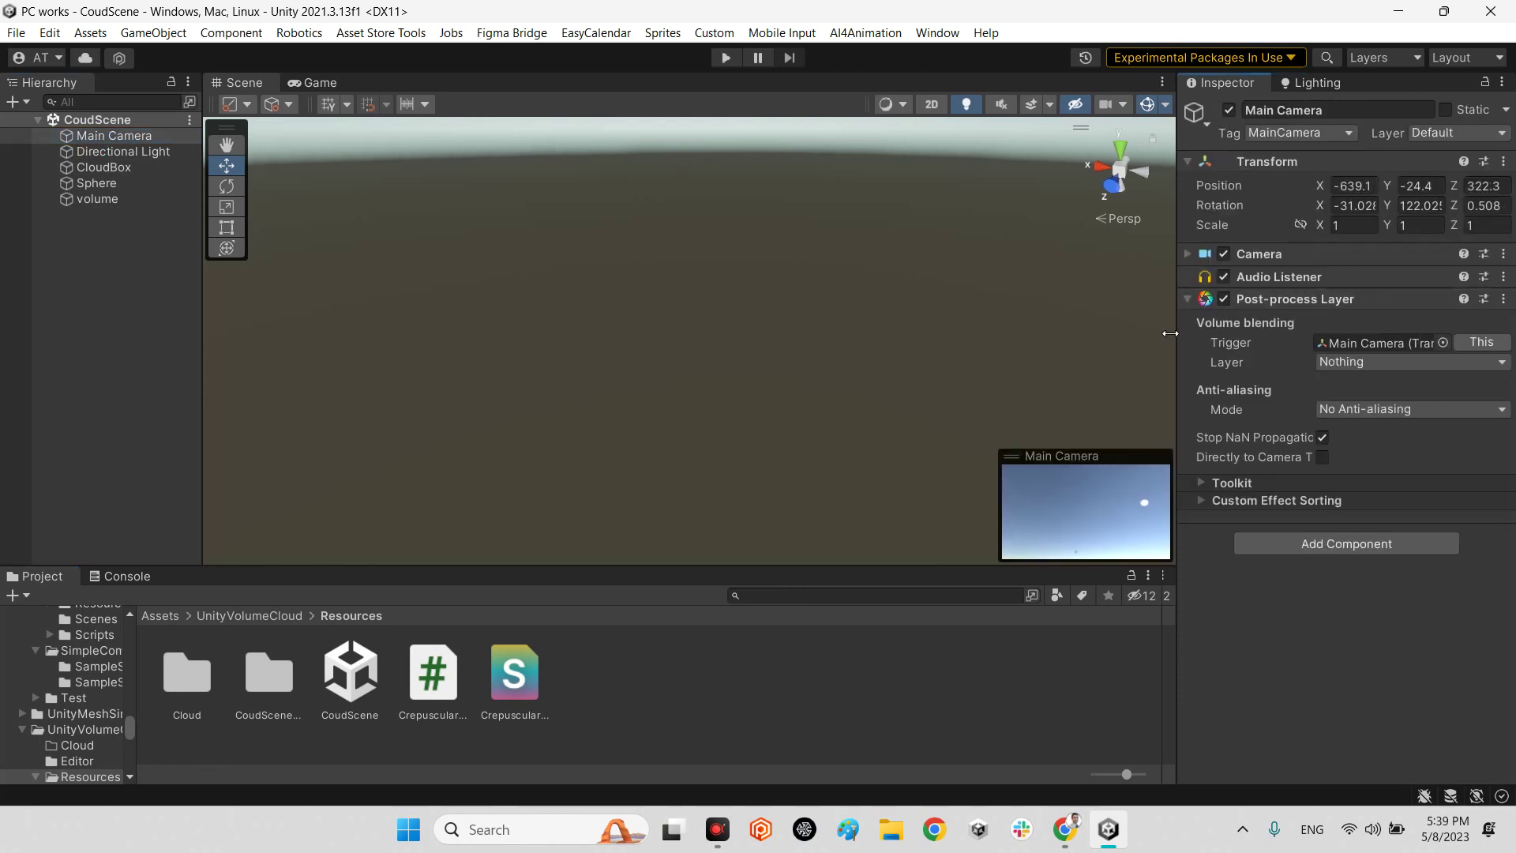
click(1343, 343)
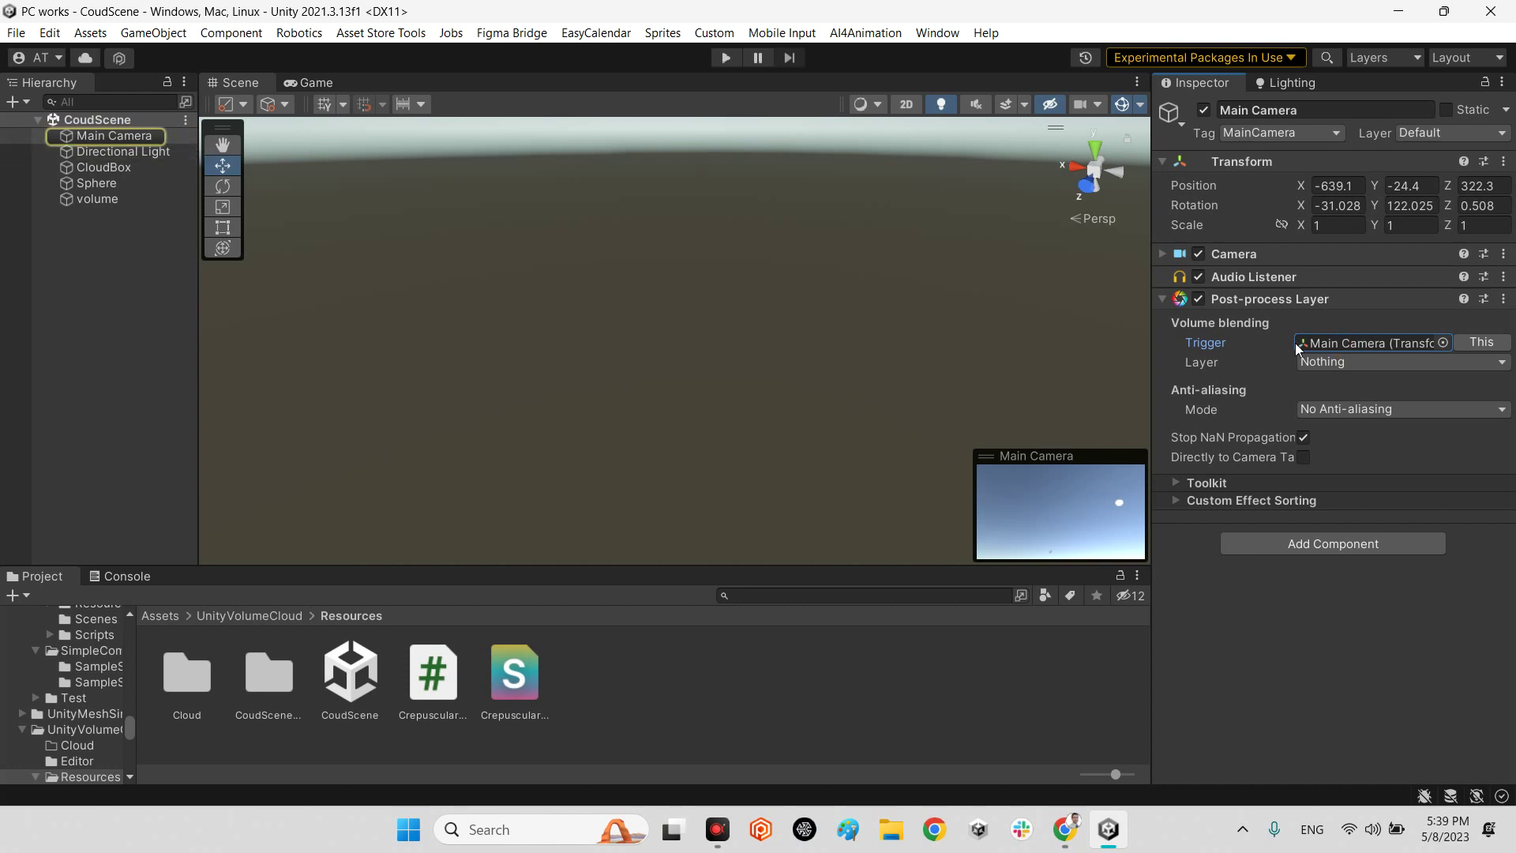
click(1228, 485)
click(1228, 485)
click(1224, 502)
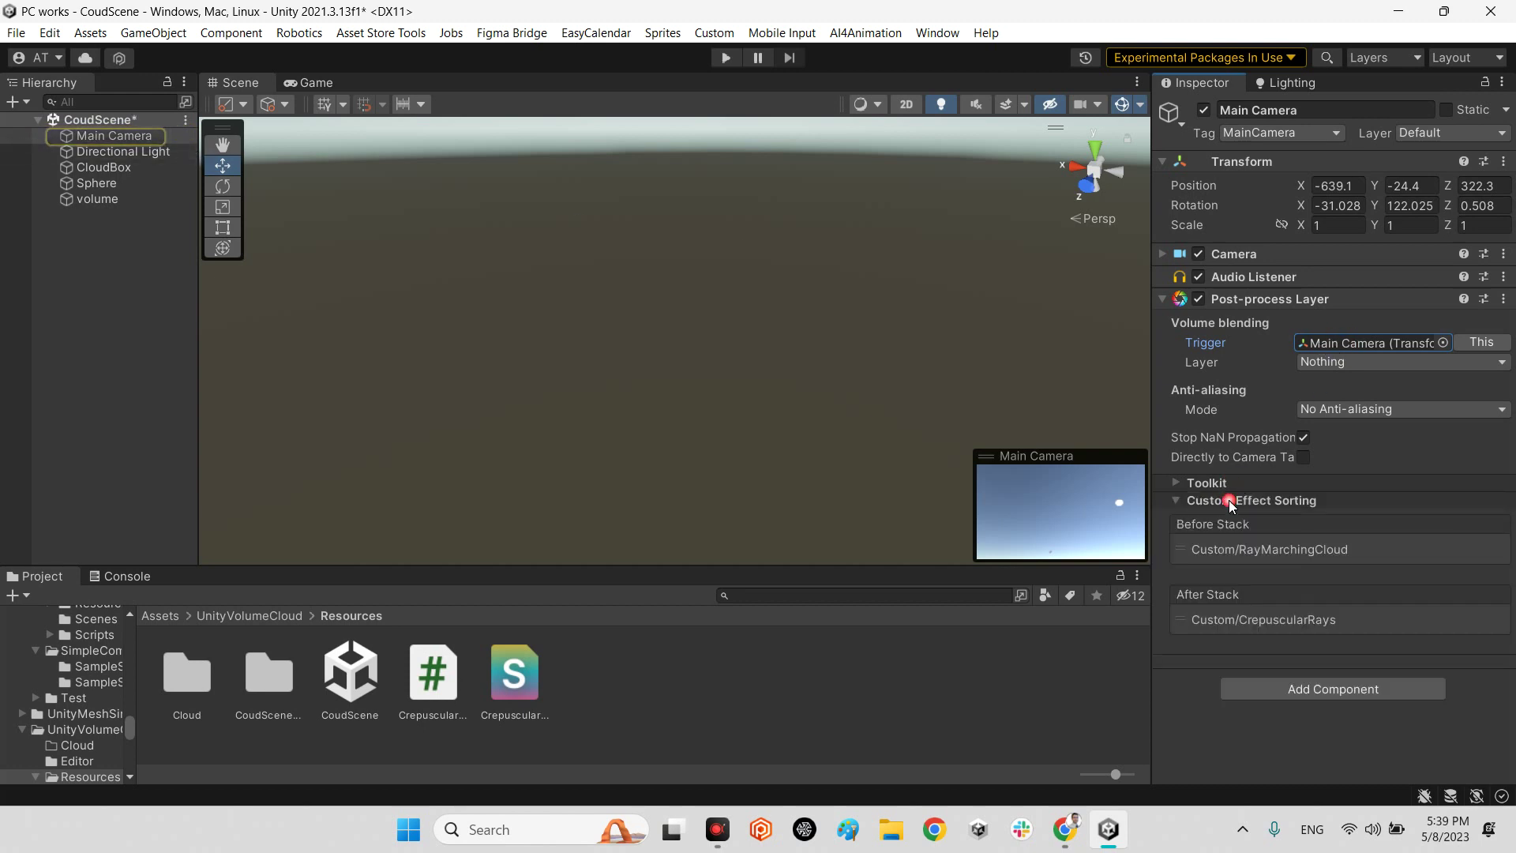
click(1224, 502)
click(103, 169)
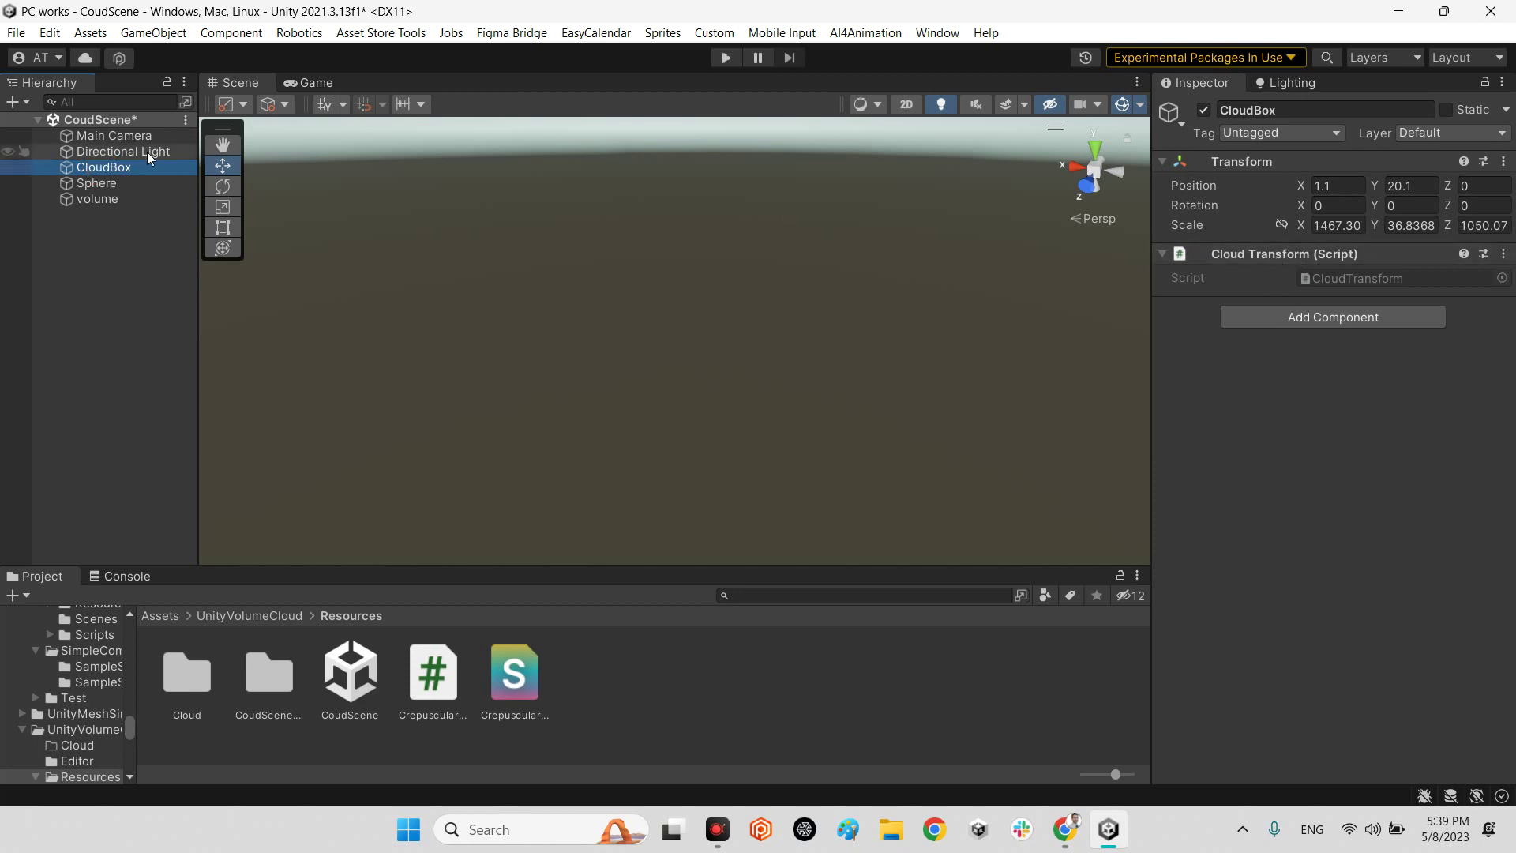
click(84, 183)
Step: Select volume and orbit the Scene view, briefly maximized, up to the ray-marched clouds and sun
click(82, 200)
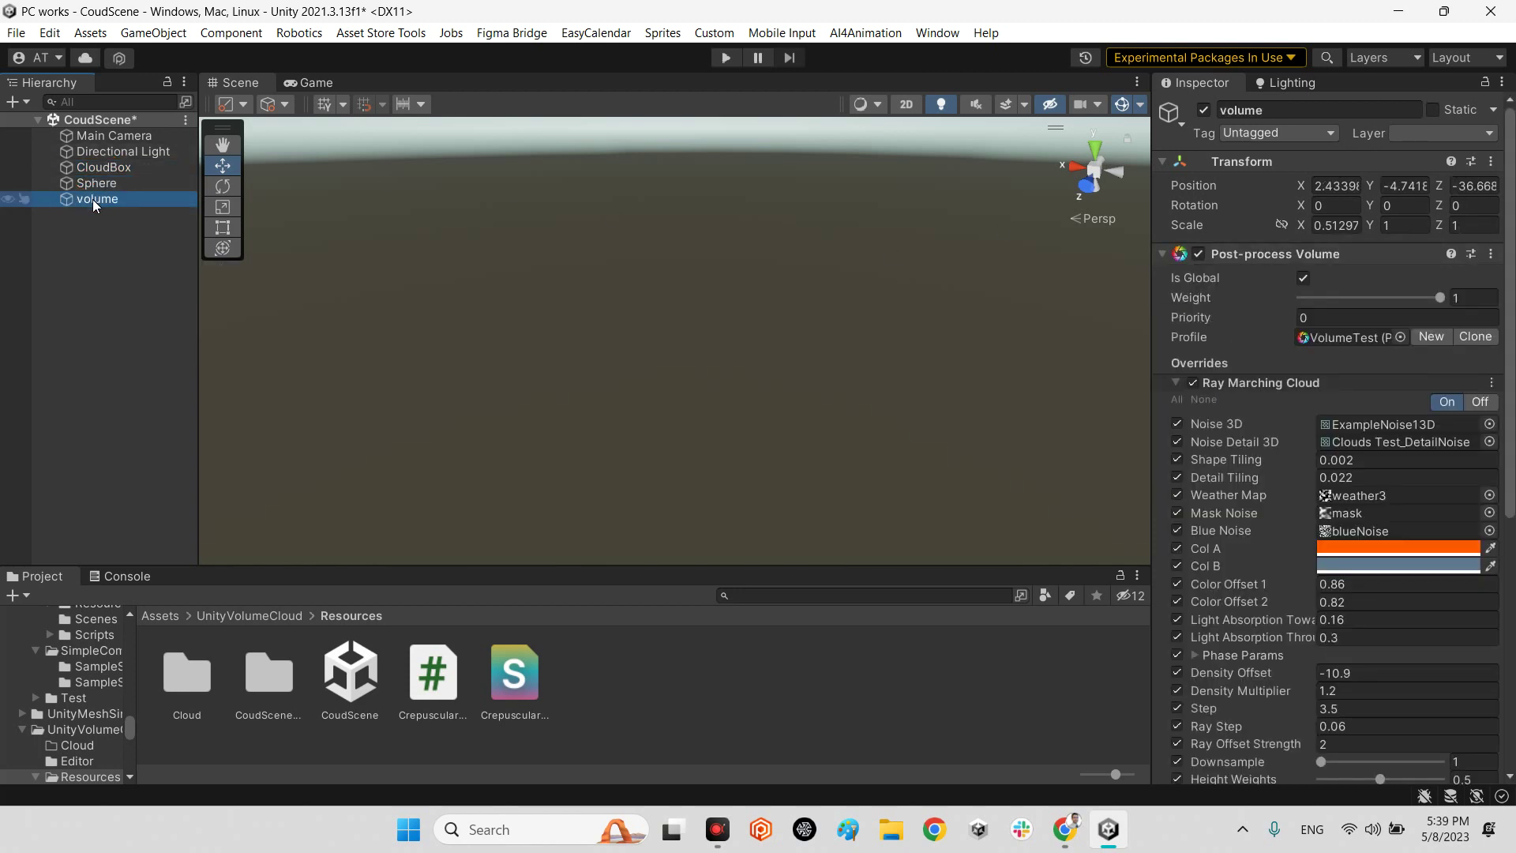
alt+click(874, 377)
alt+drag(875, 377, 737, 197)
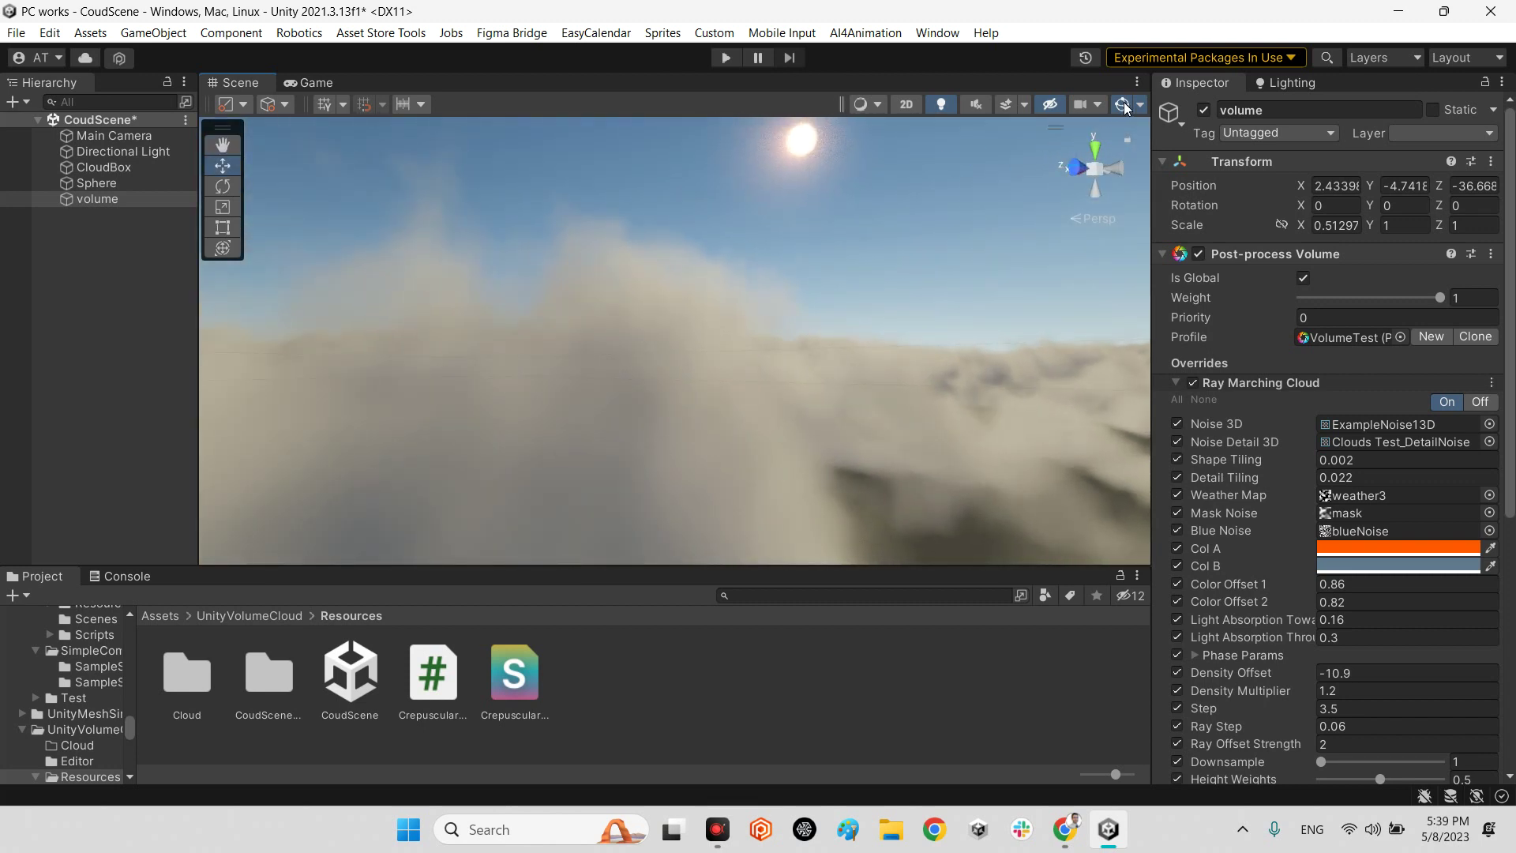
mouse_move(731, 348)
alt+mouse_down()
mouse_move(703, 328)
mouse_move(811, 328)
alt+mouse_up()
click(327, 108)
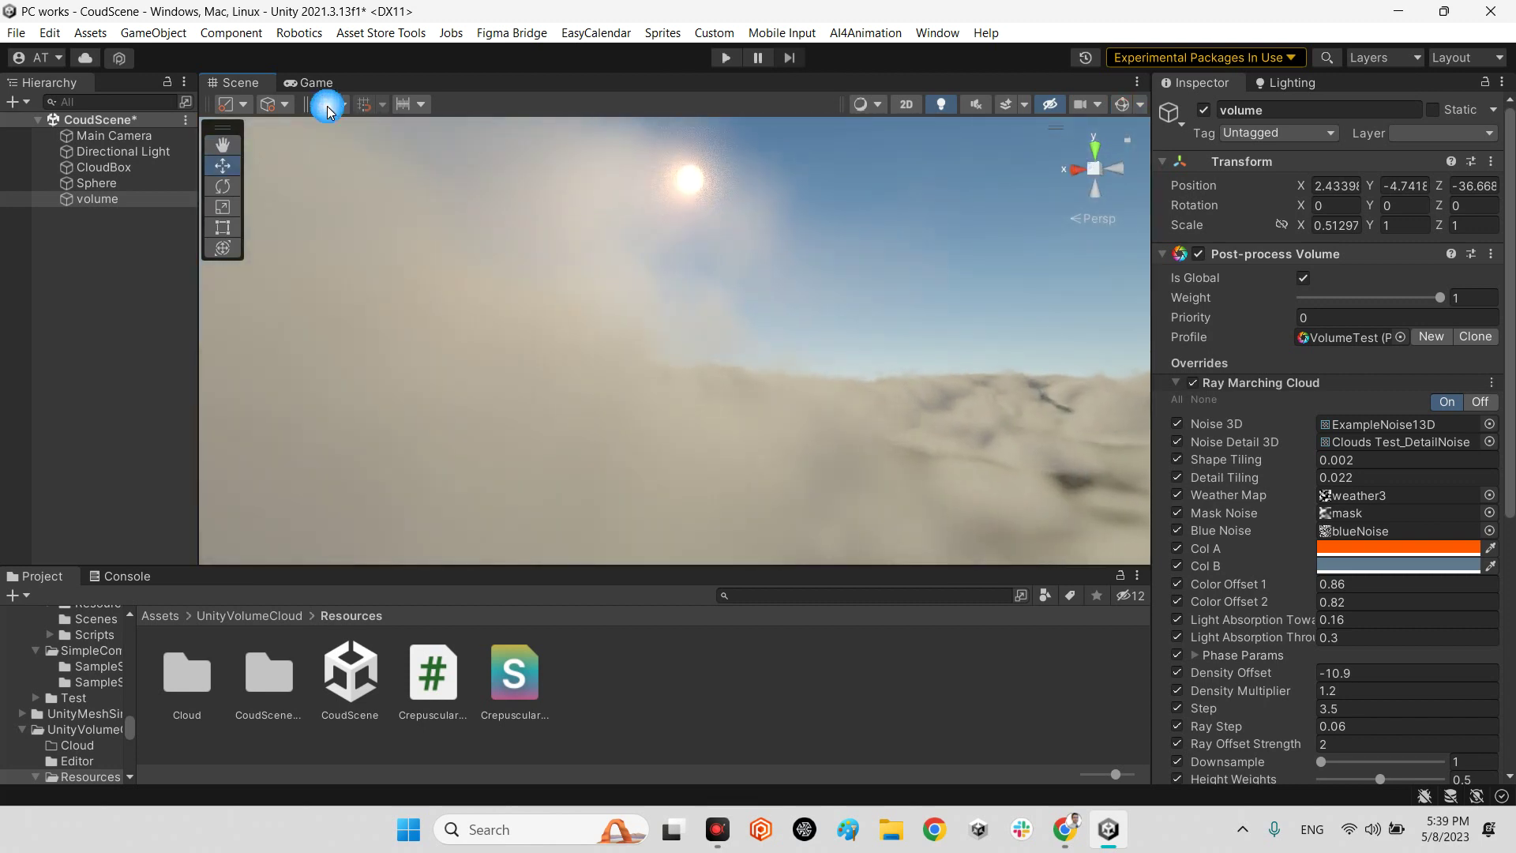
double_click(263, 84)
alt+drag(829, 371, 877, 334)
double_click(32, 85)
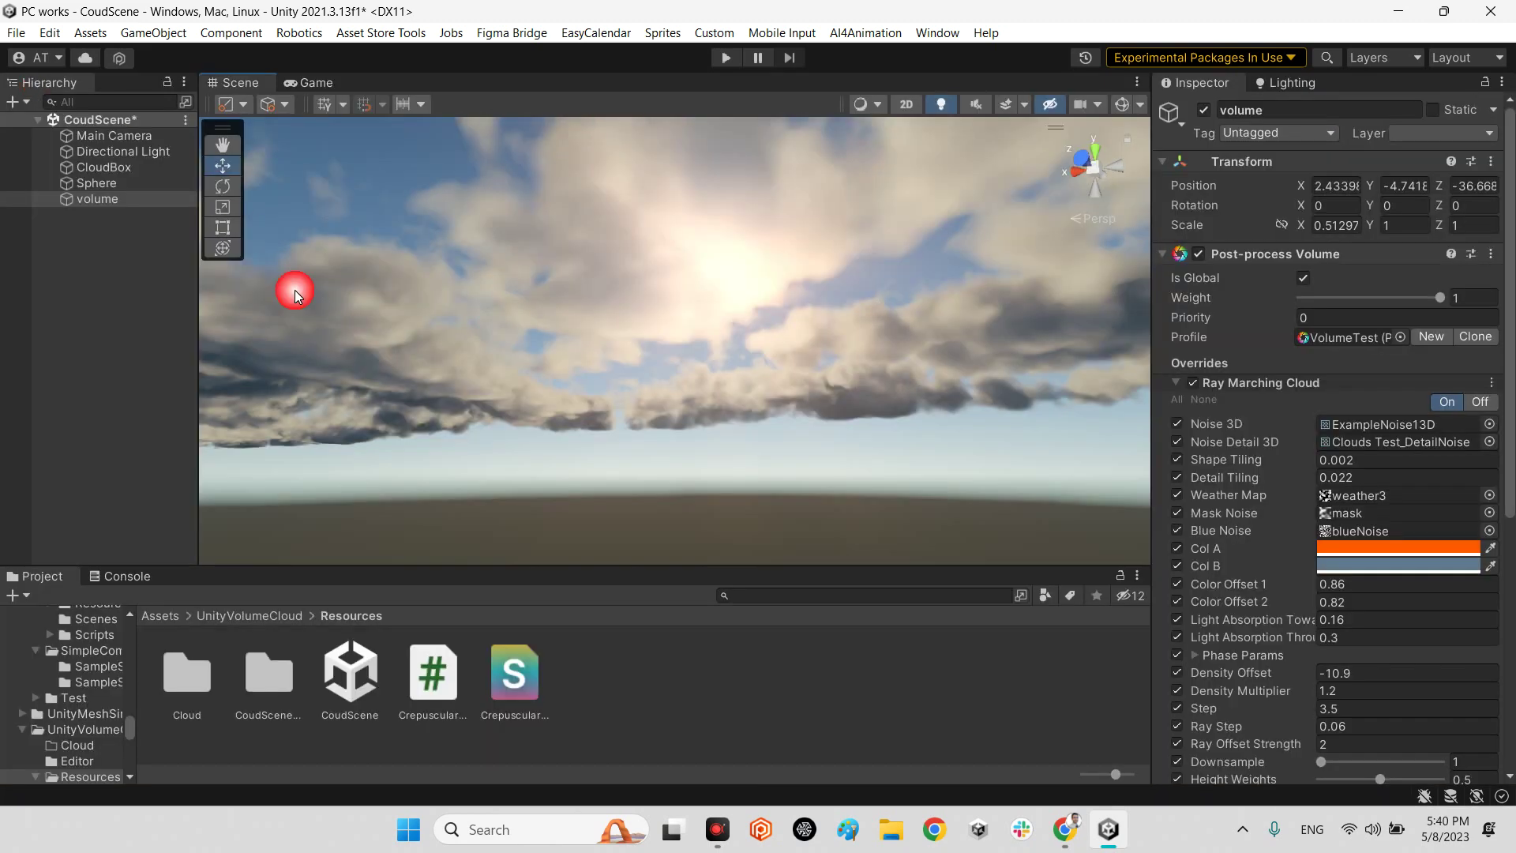
Step: Enter Play mode so the Game view renders the ray-marched cloud sky
click(726, 58)
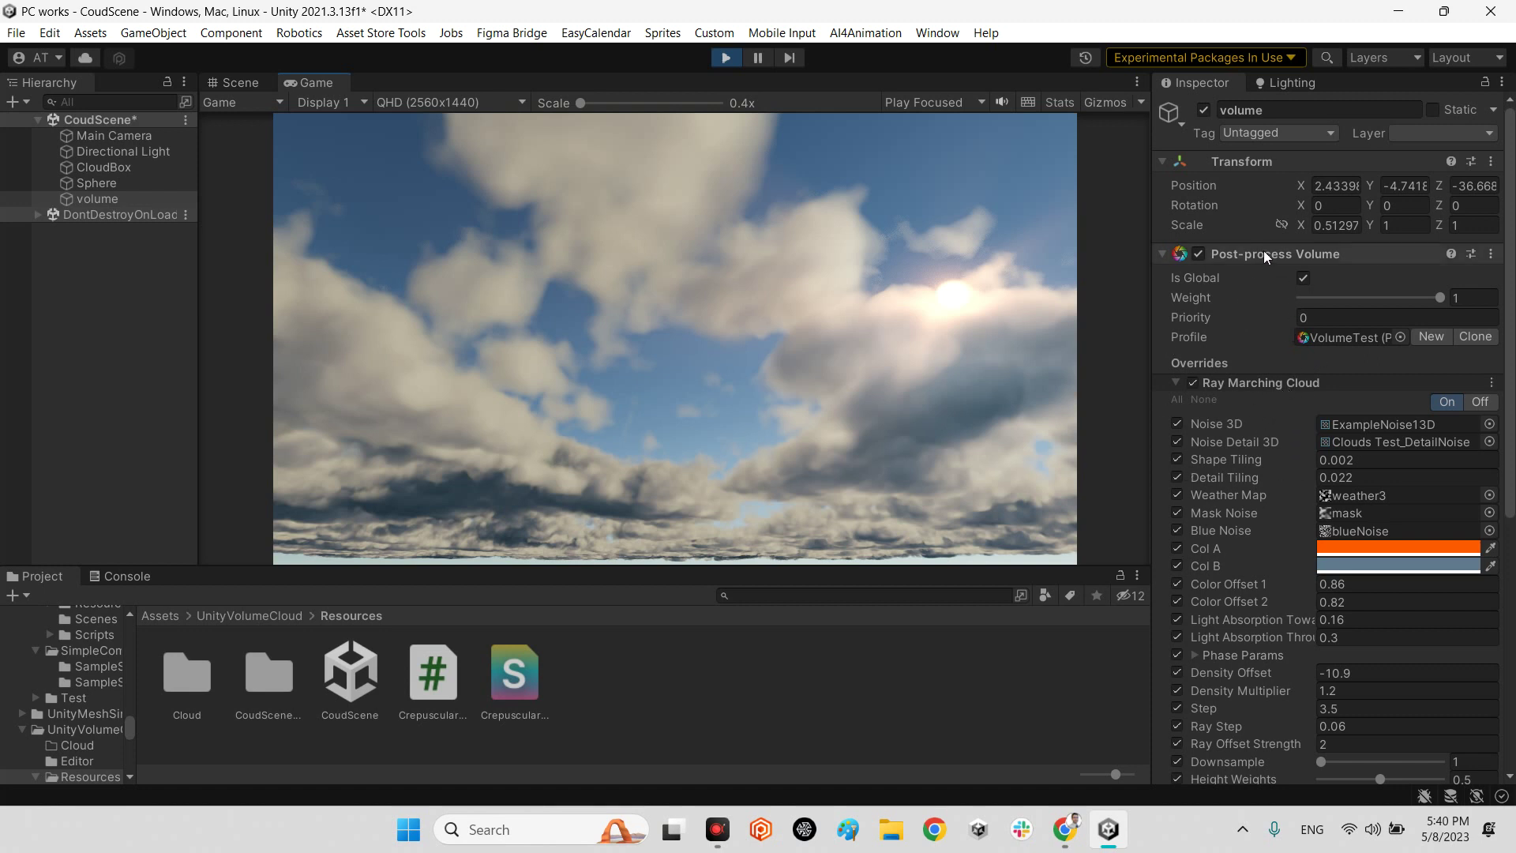
scroll(1361, 553, down, 6)
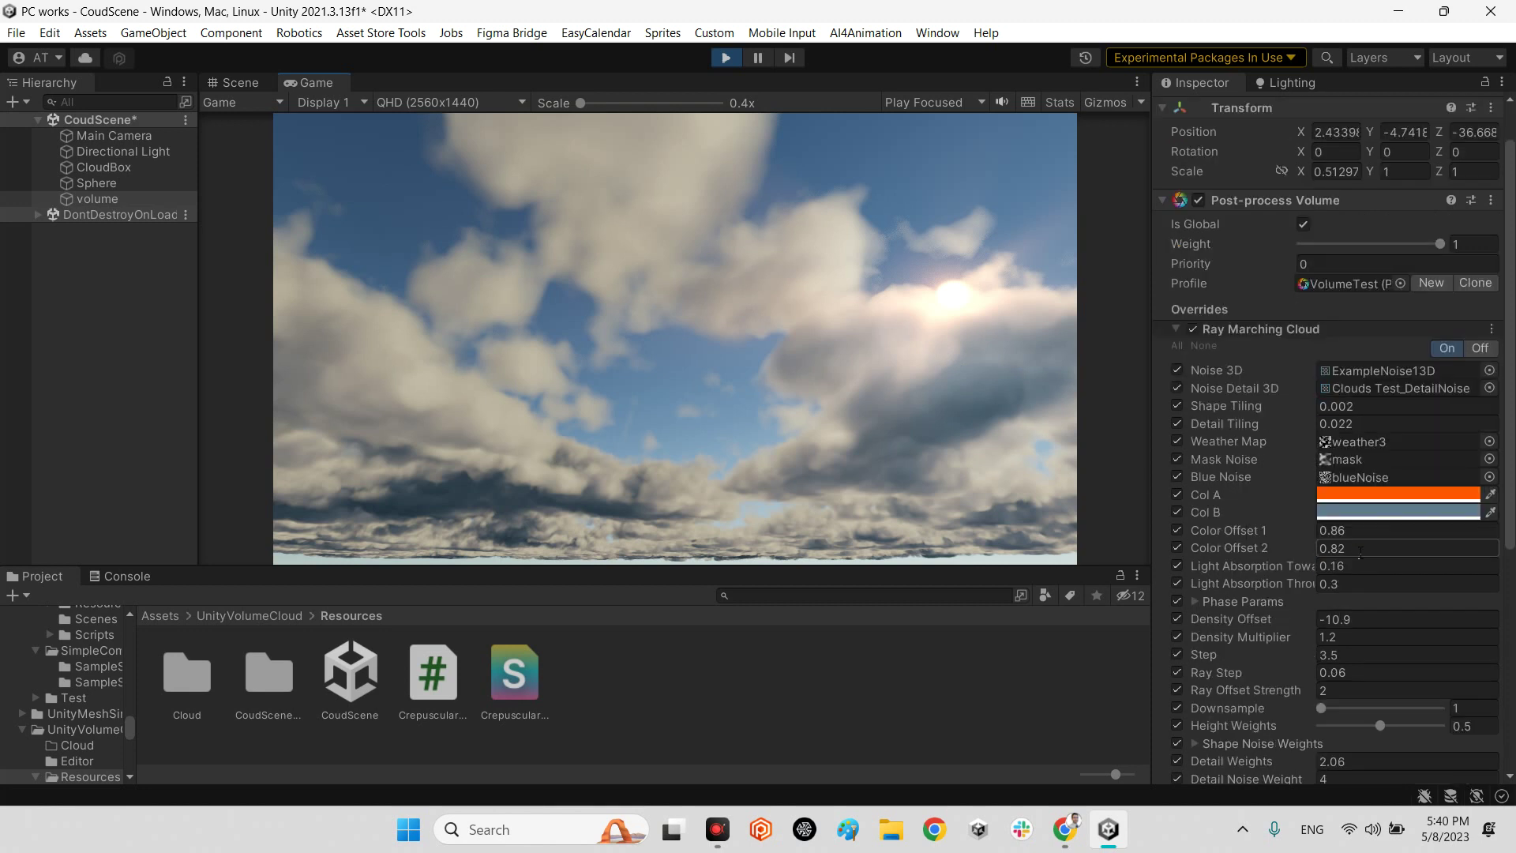
scroll(1316, 460, up, 2)
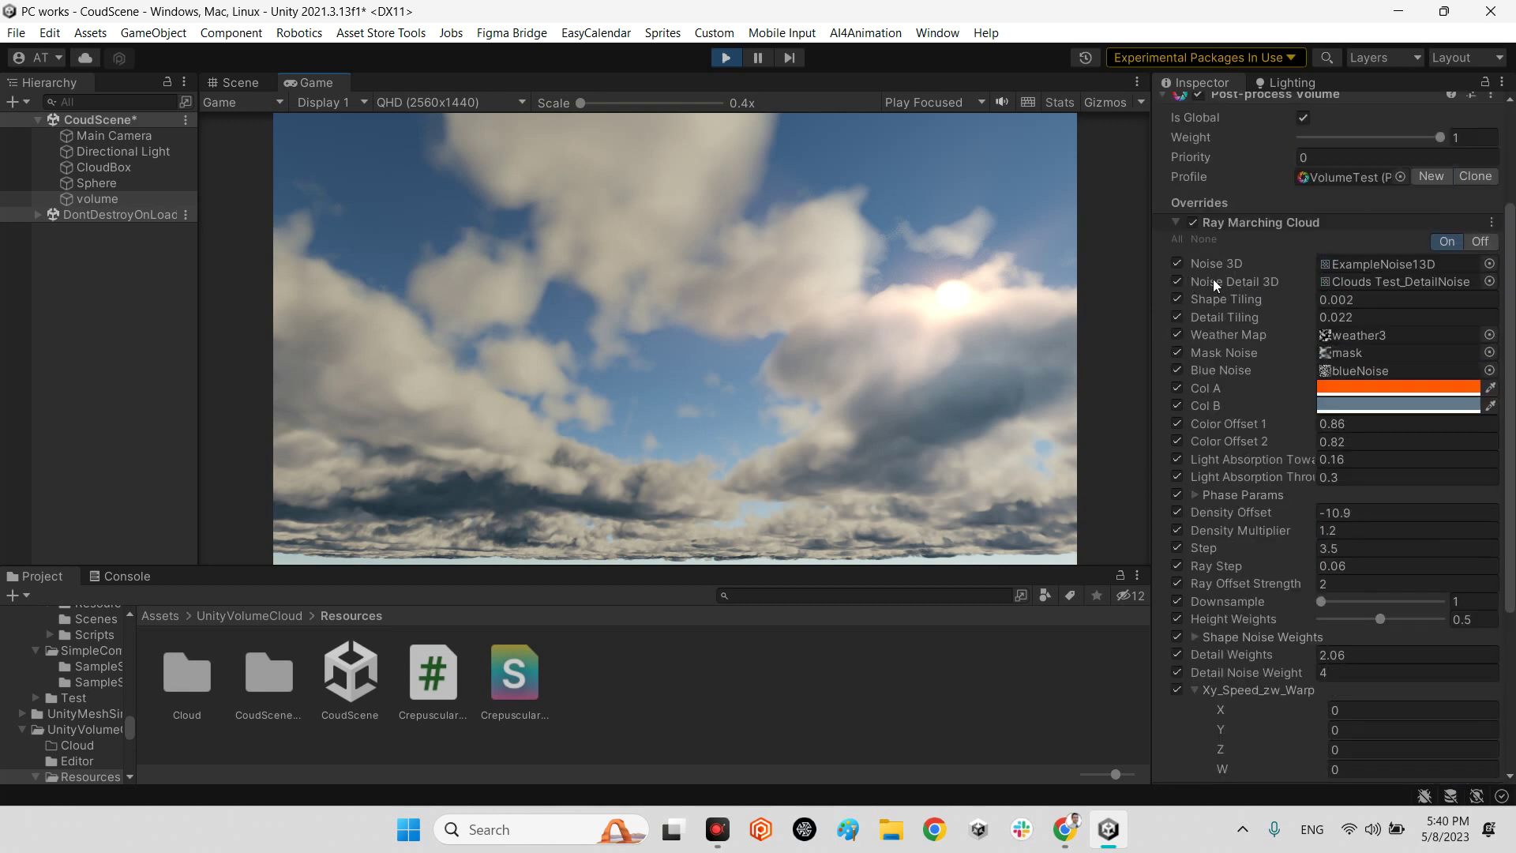
Step: Toggle the Noise 3D, Detail Tiling, Shape Tiling and Mask Noise overrides off and back on
click(1176, 263)
click(1176, 263)
click(1176, 317)
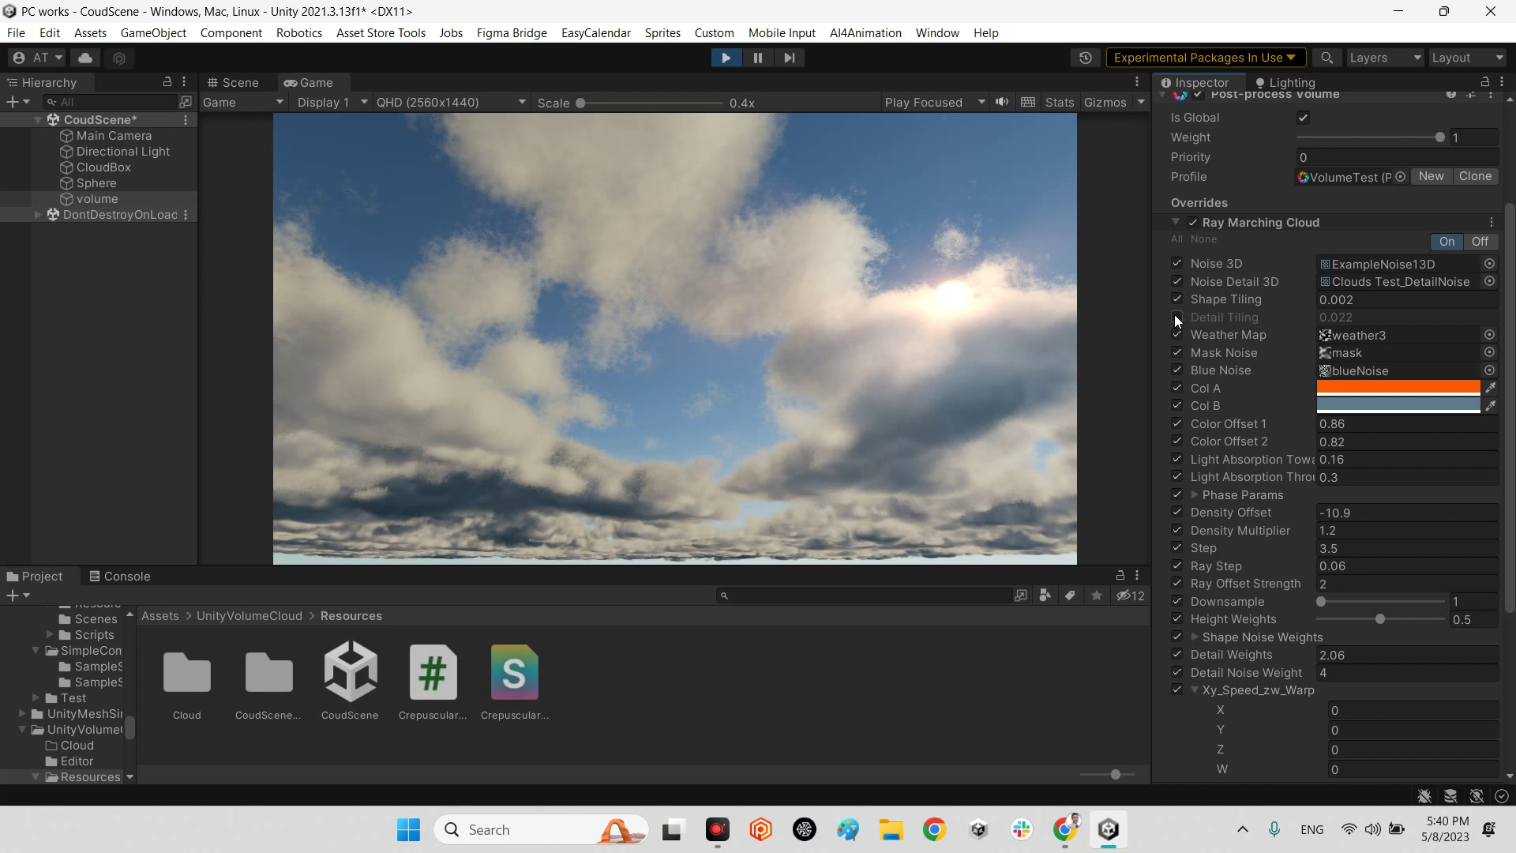
click(1177, 318)
click(1177, 299)
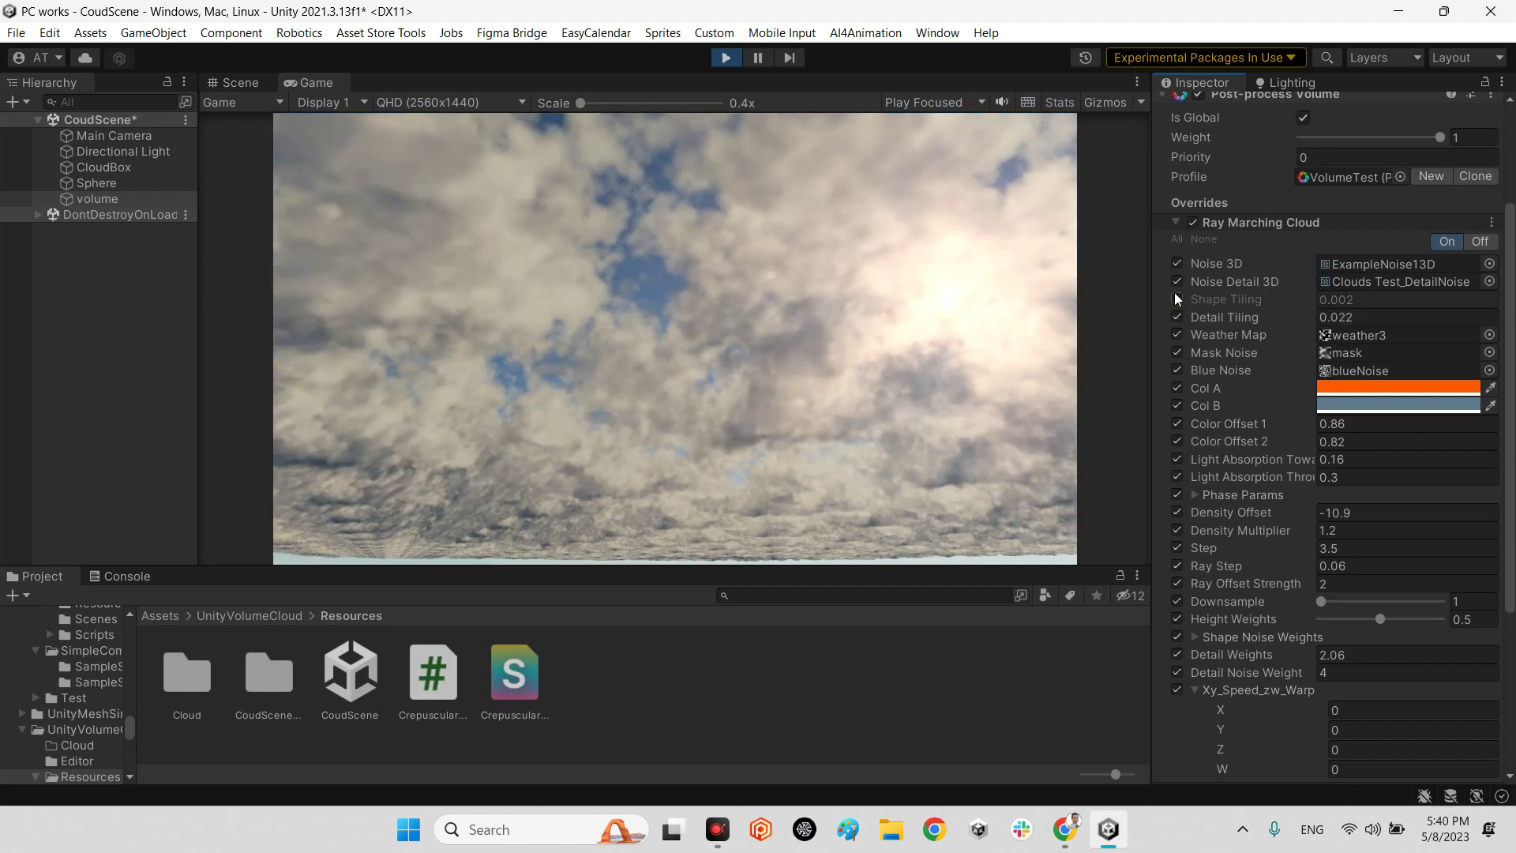
click(1176, 299)
click(1176, 353)
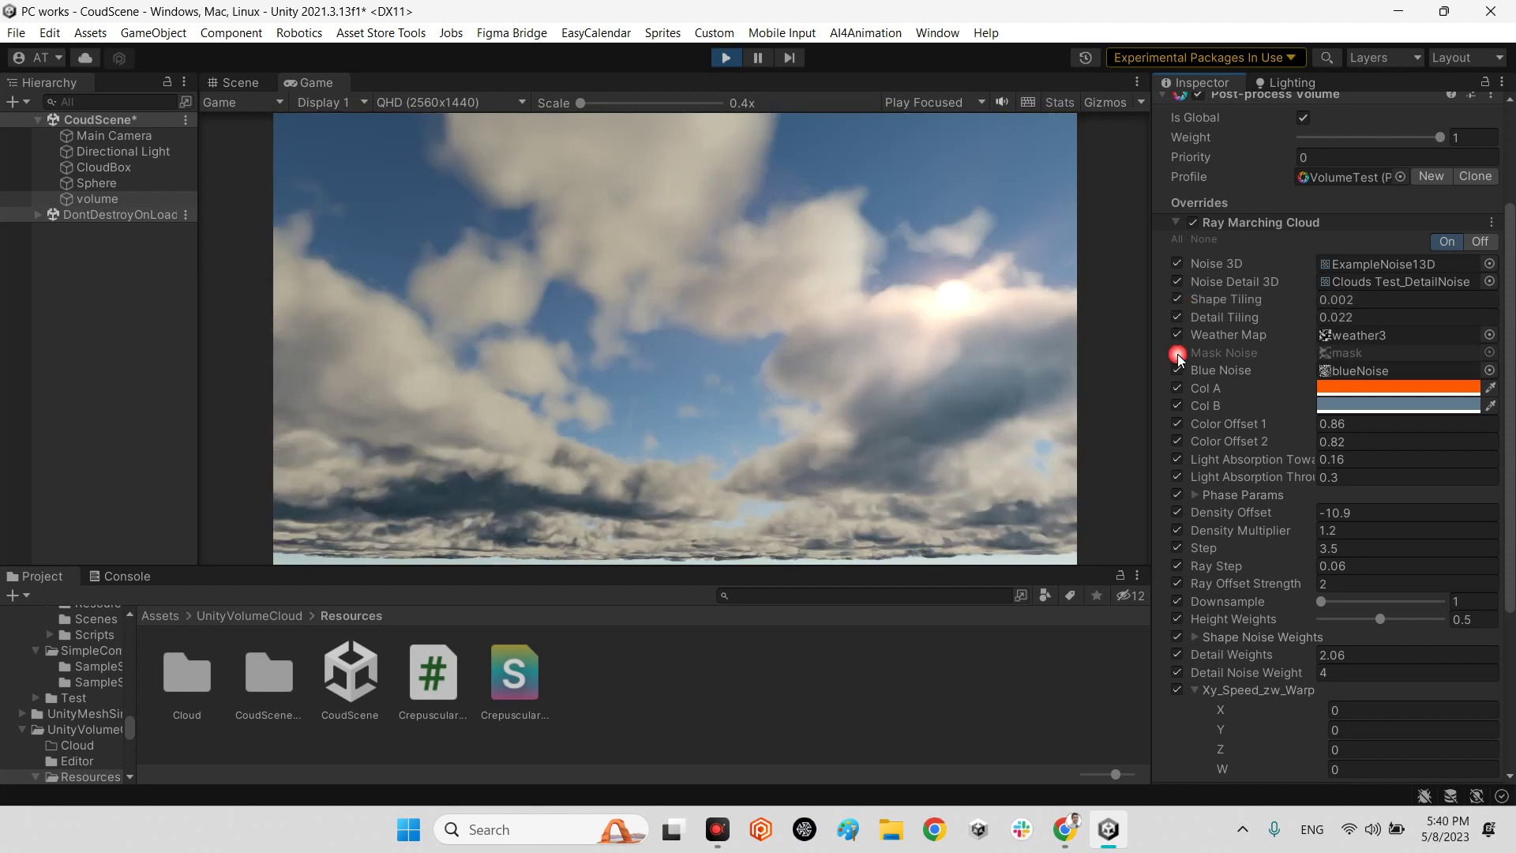
click(1176, 353)
scroll(1246, 704, down, 1)
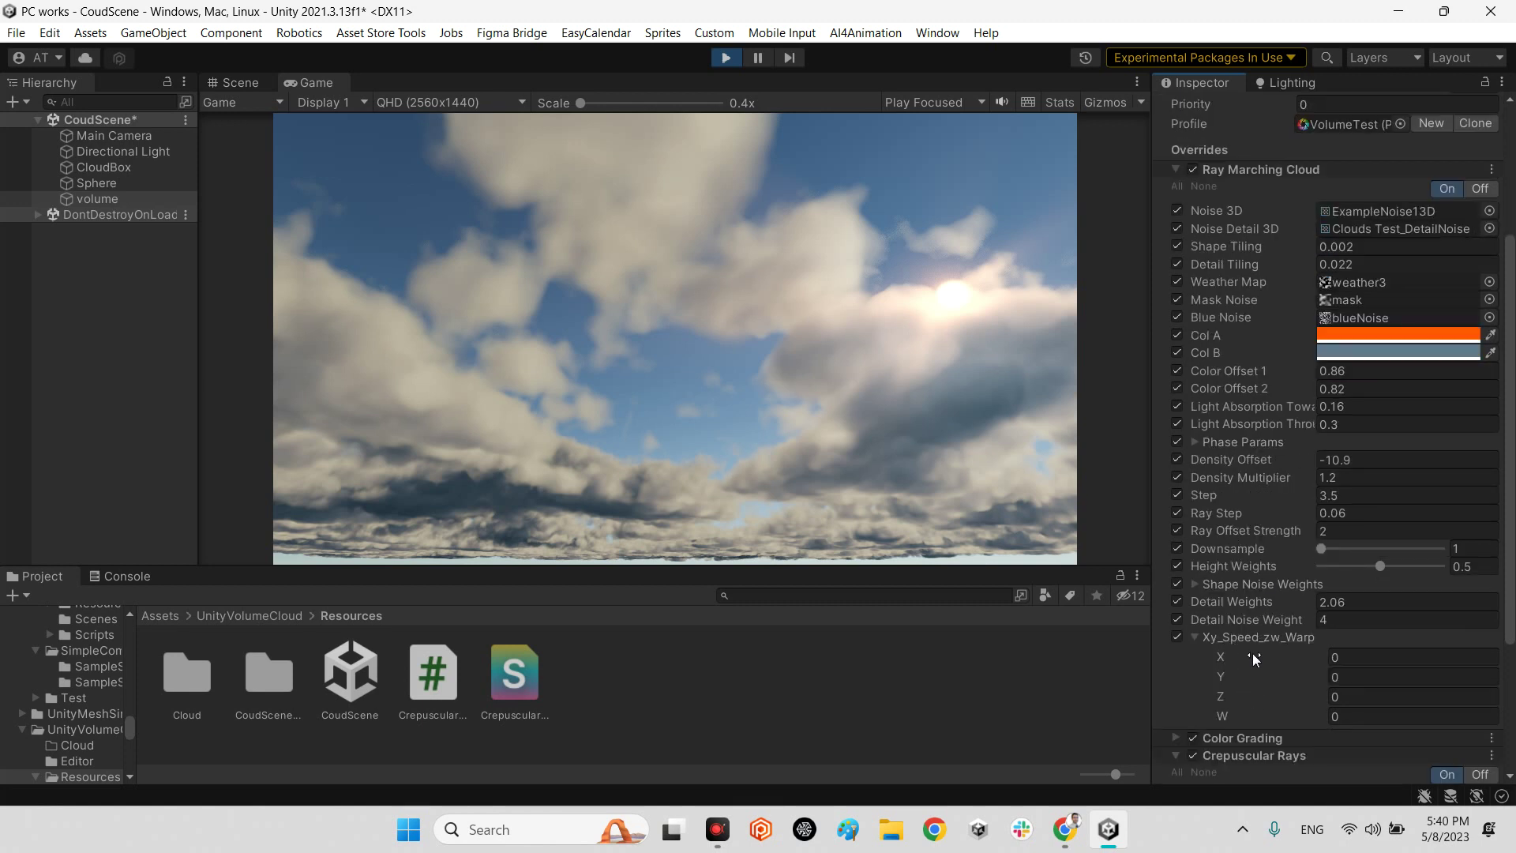
Step: Set Xy_Speed_zw_Warp to X 0.1, Y 0.5, Z 0.3 and watch the clouds drift in the Scene view
click(1344, 662)
text(0.001)
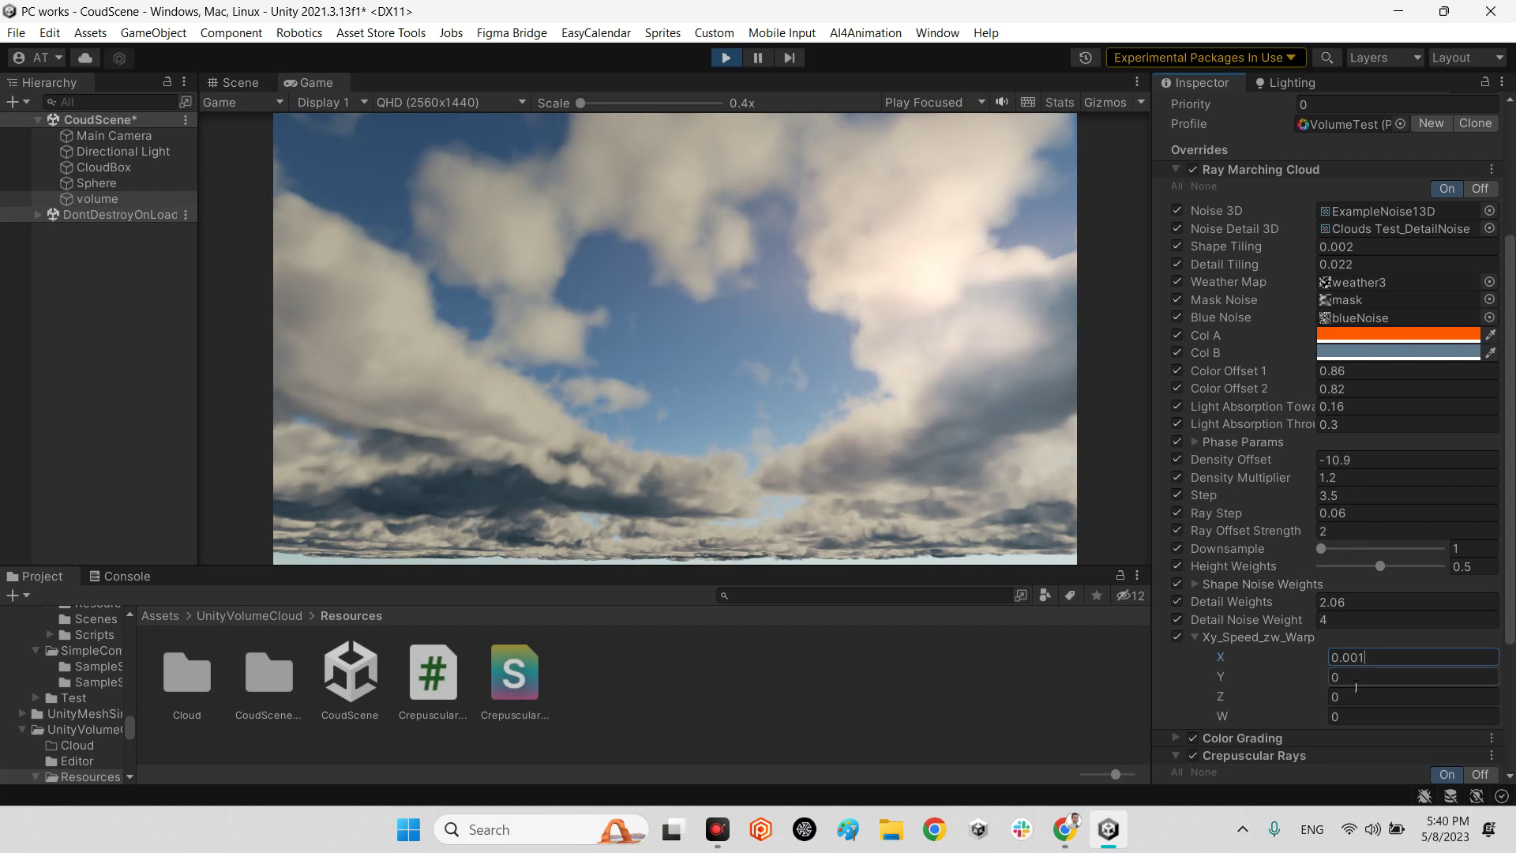
drag(1327, 661, 1332, 661)
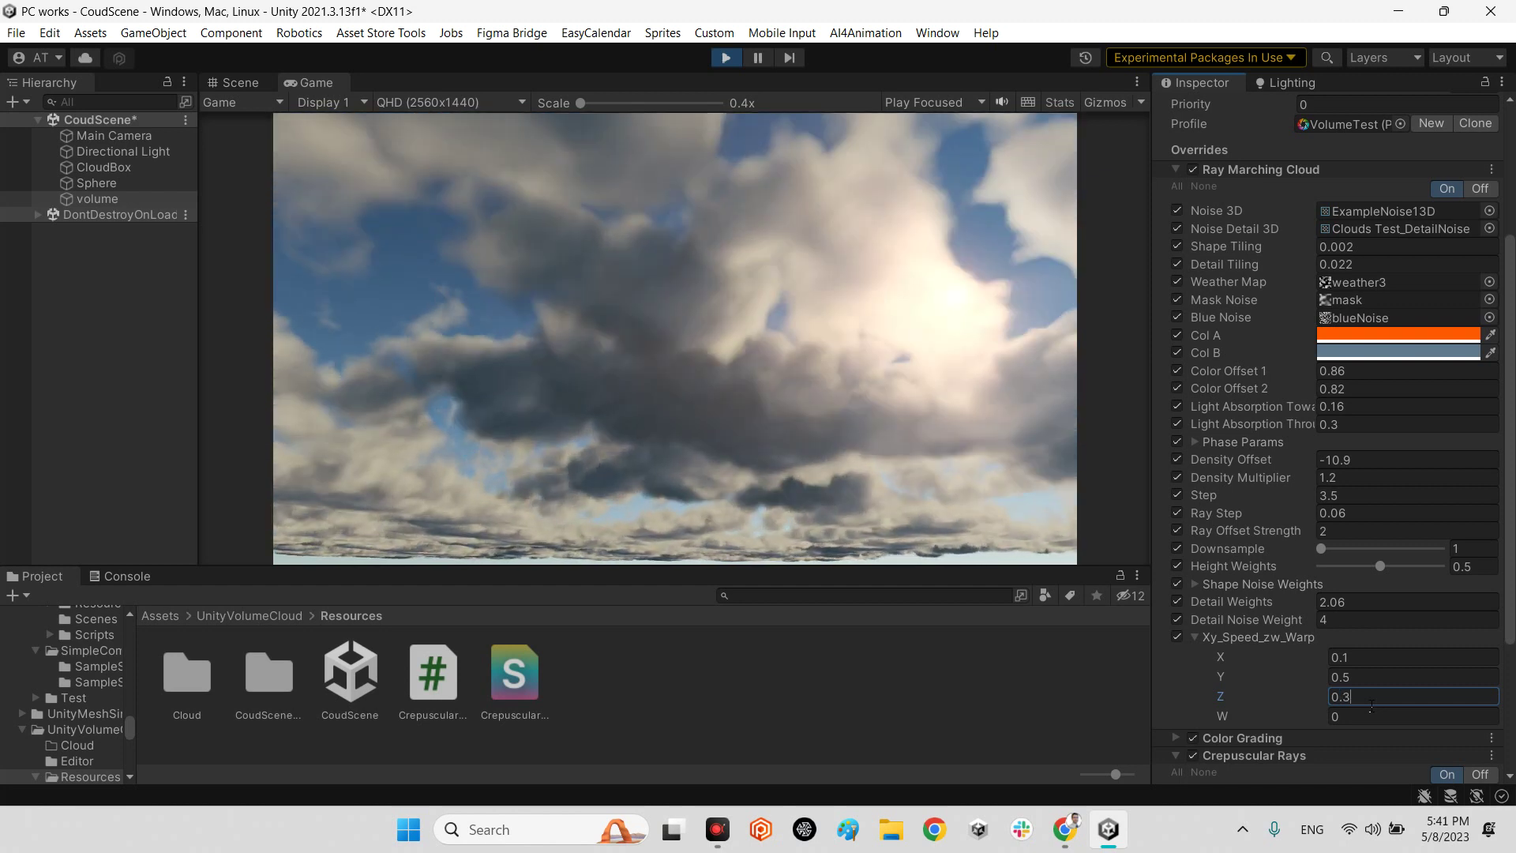
click(237, 84)
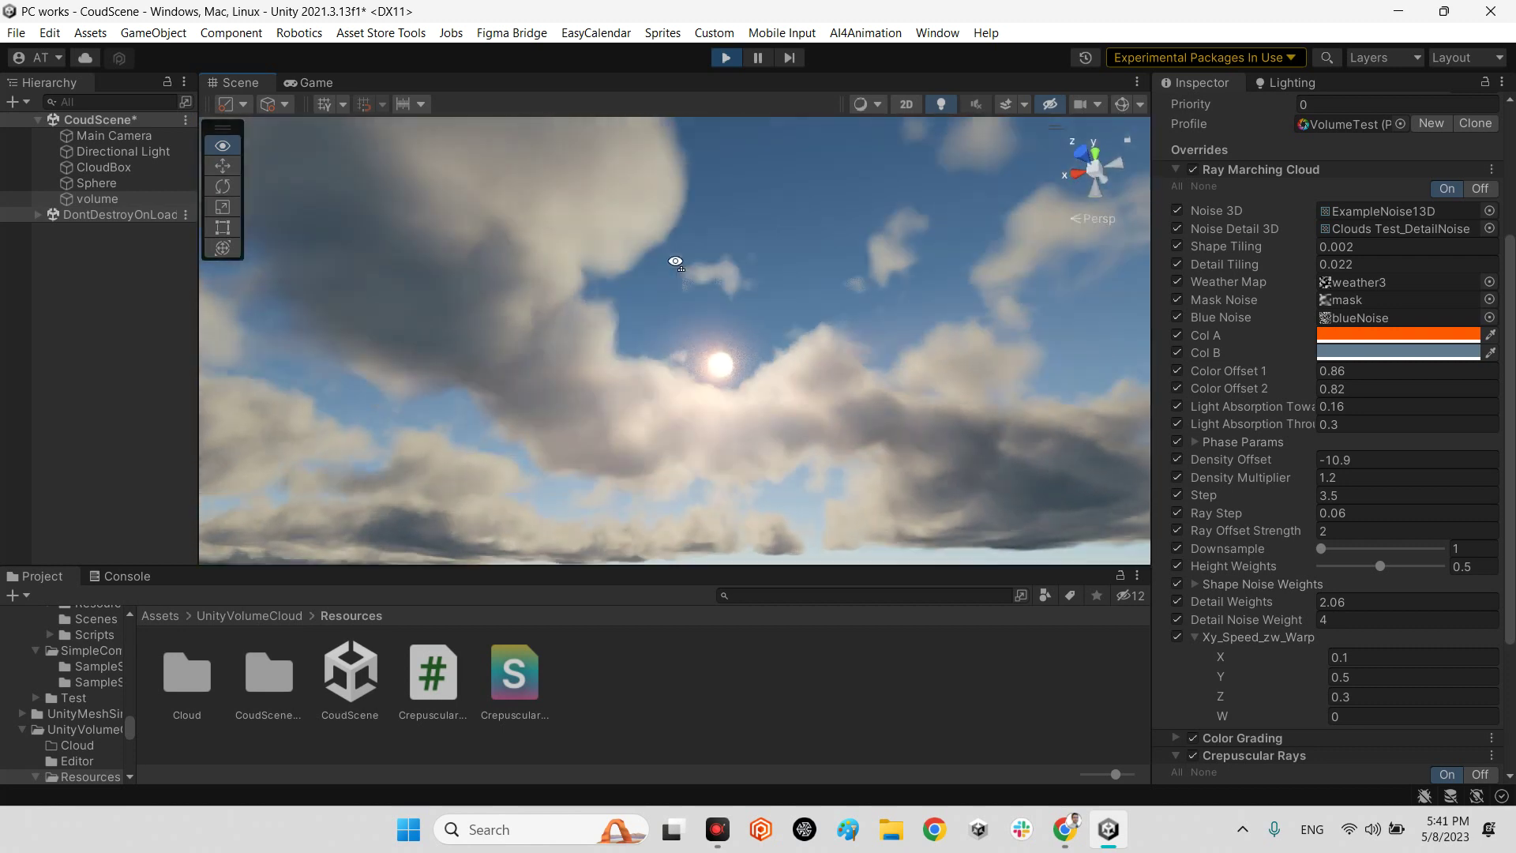
right_drag(675, 286, 656, 314)
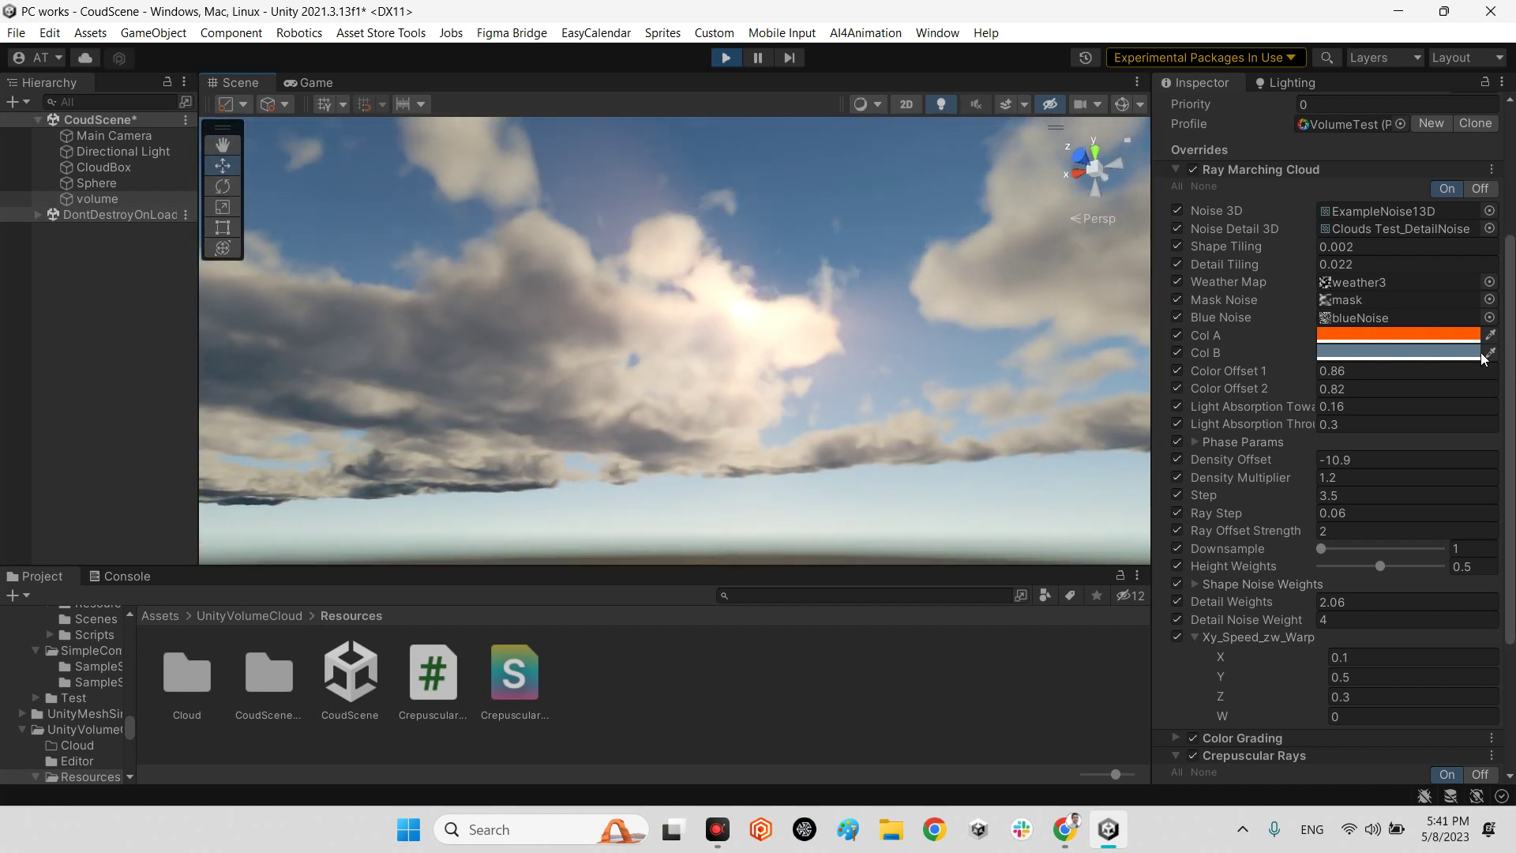
click(1349, 333)
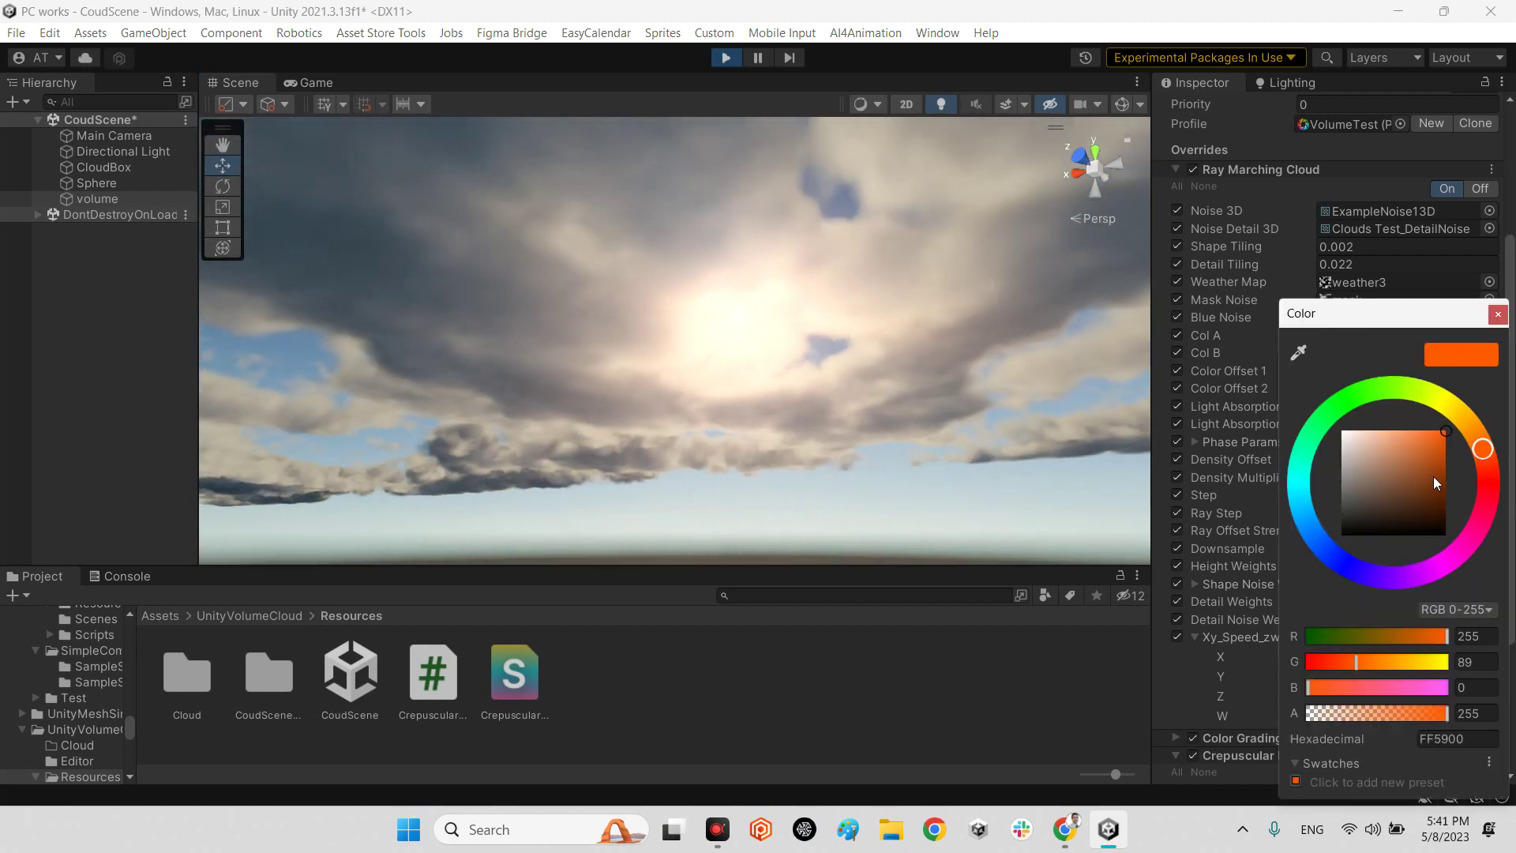
drag(1390, 393, 1390, 445)
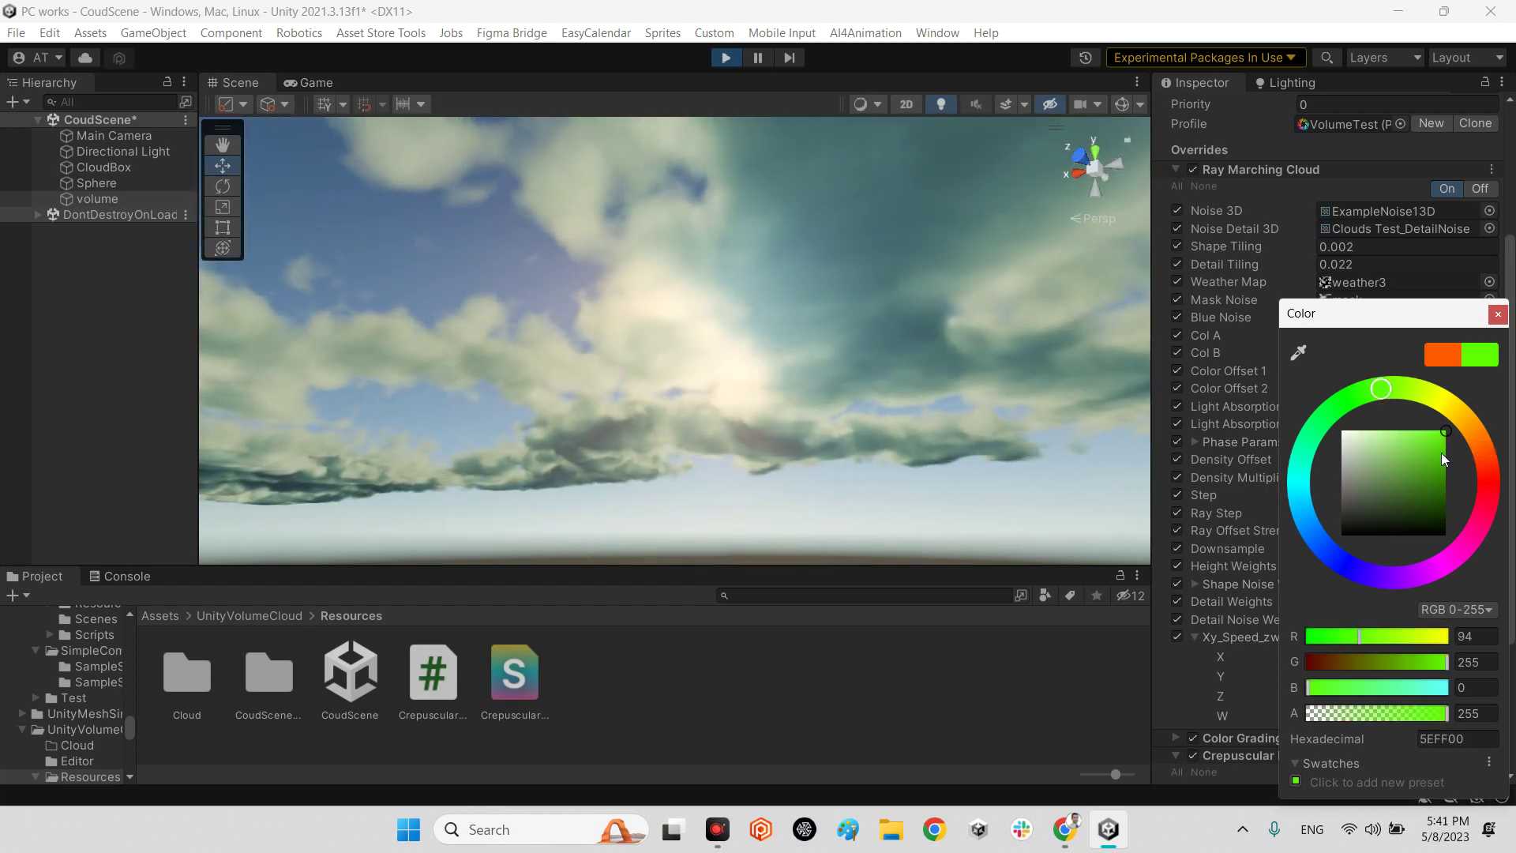
click(1449, 356)
key(Escape)
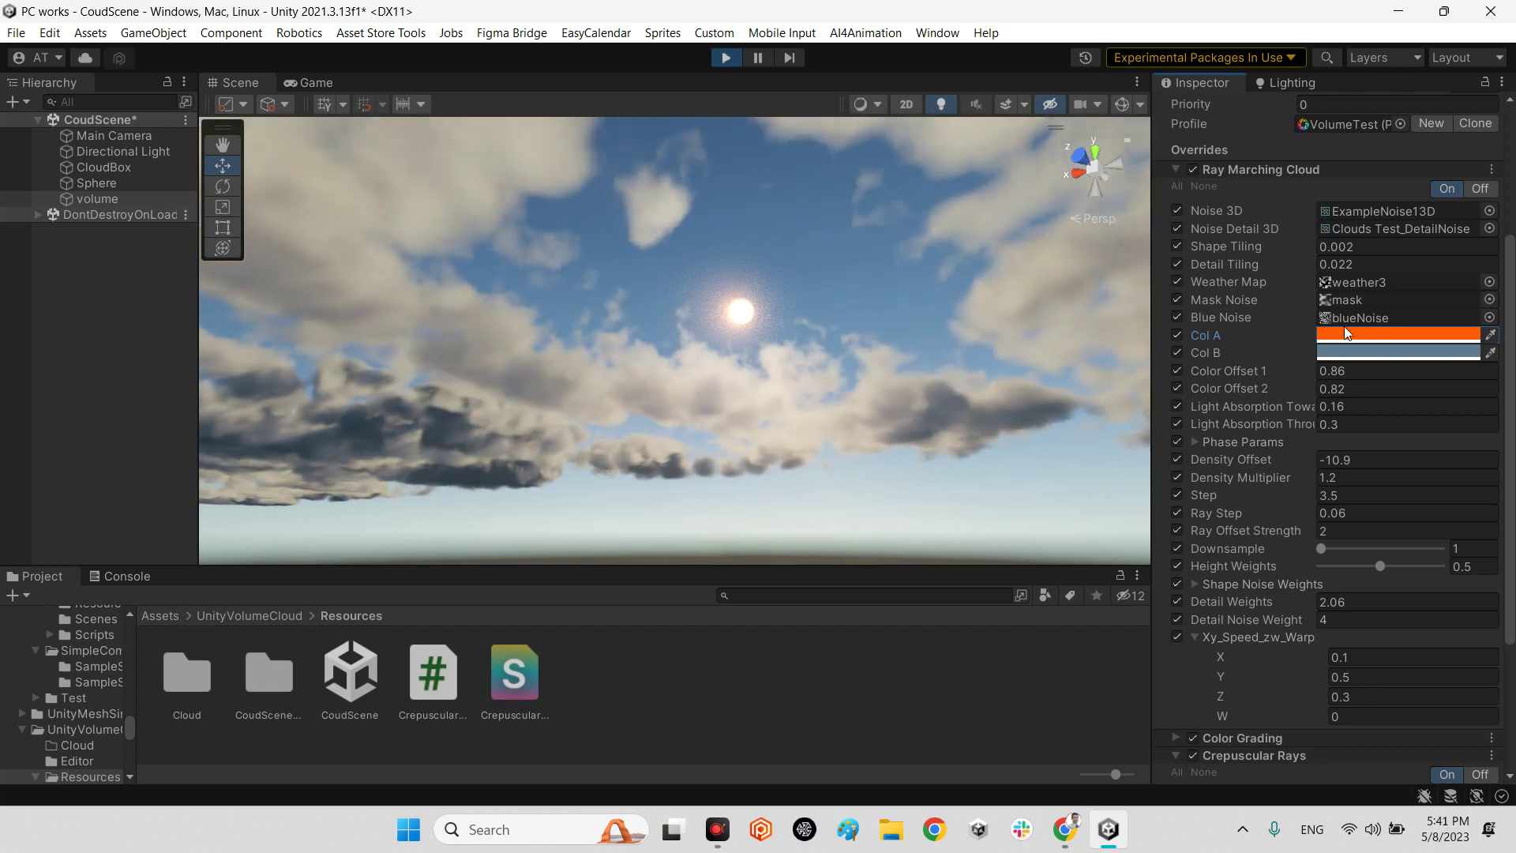
click(1402, 357)
click(1344, 402)
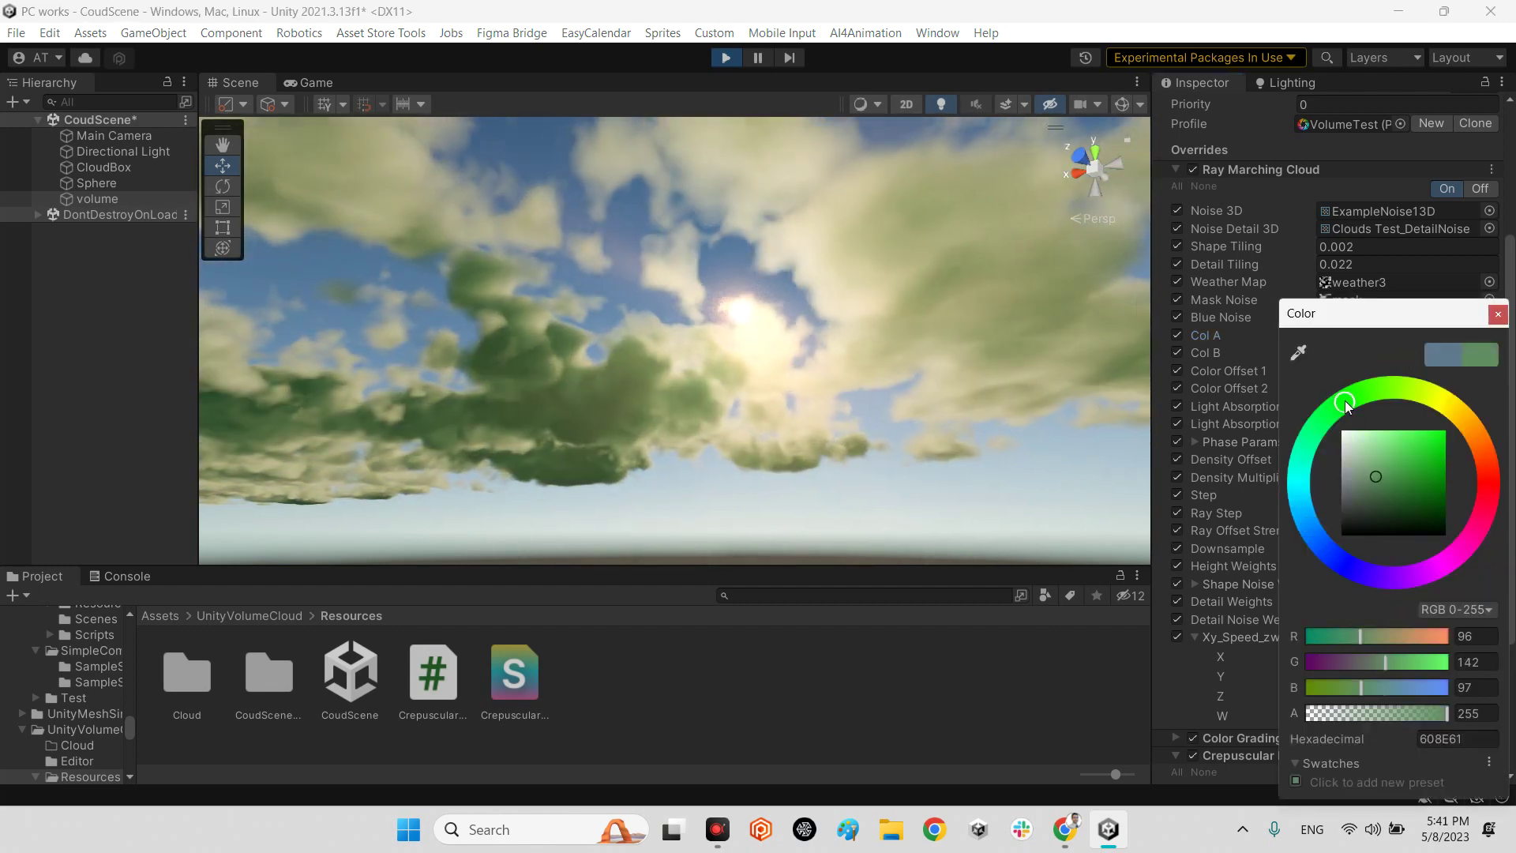
click(1449, 354)
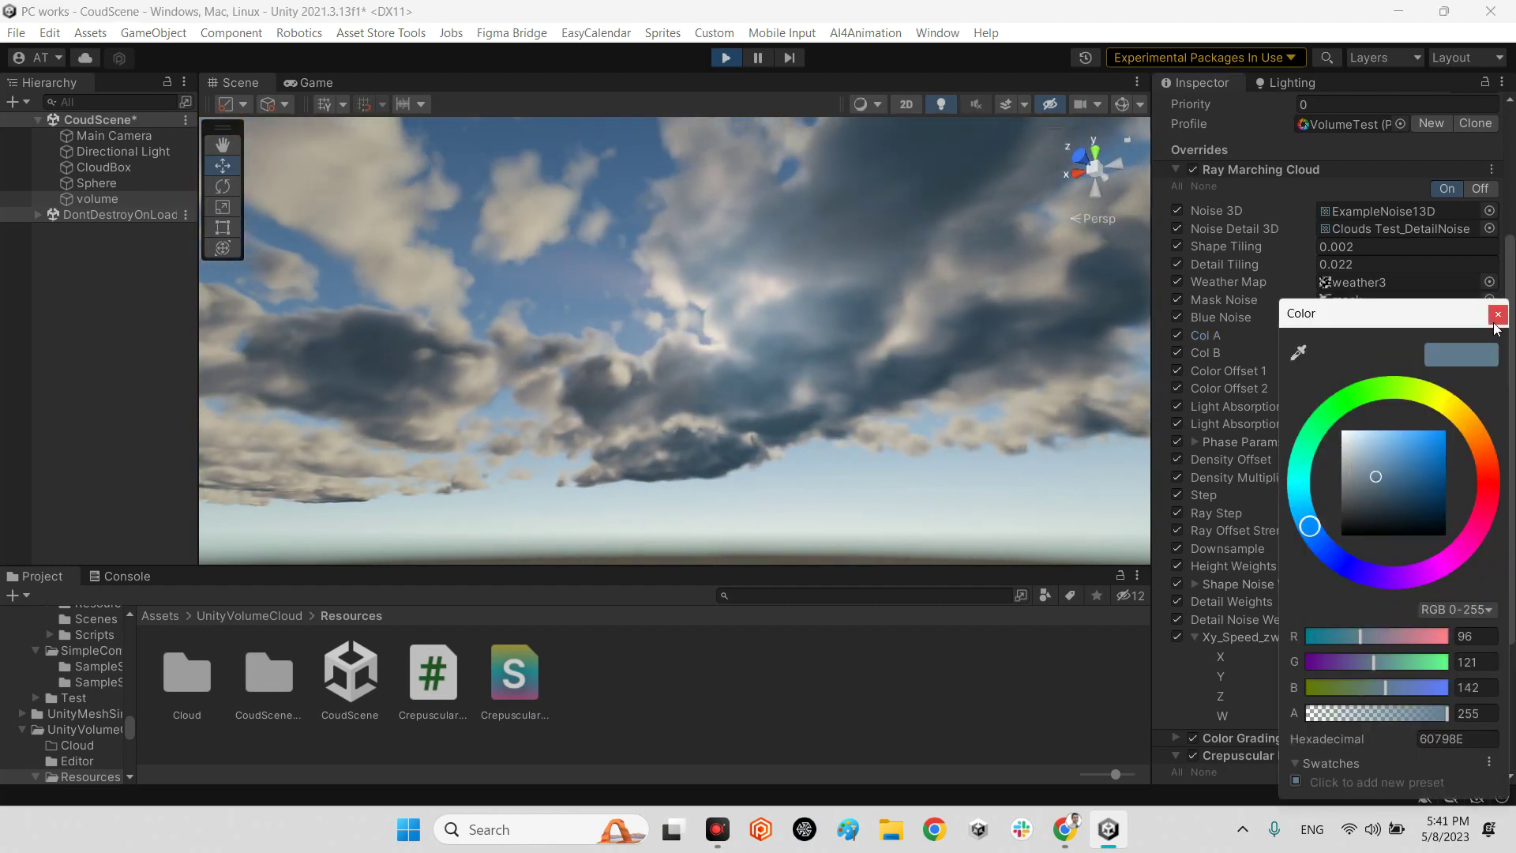
click(1495, 320)
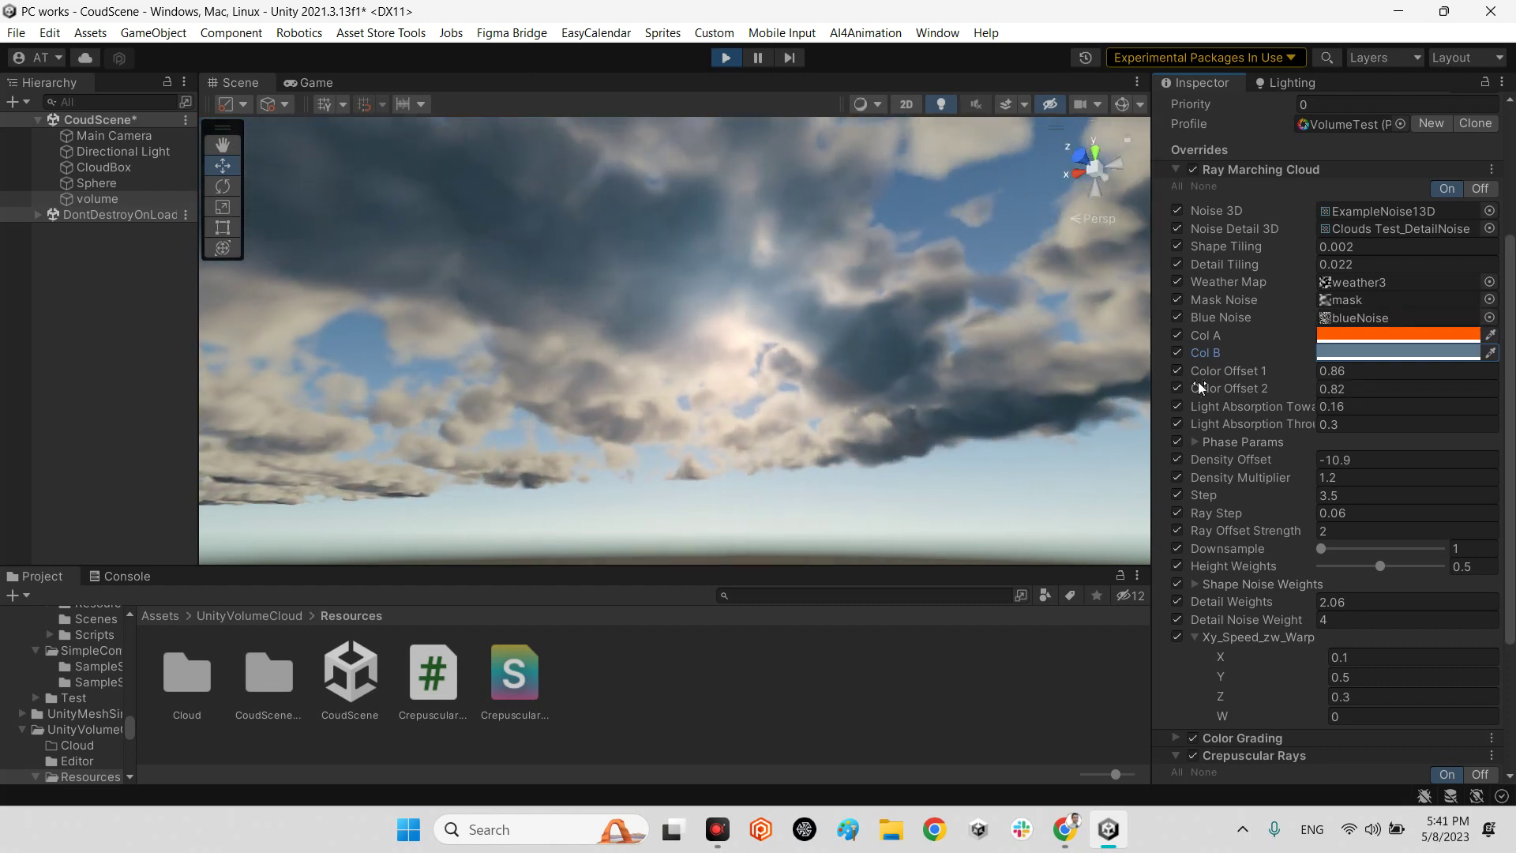
click(1177, 373)
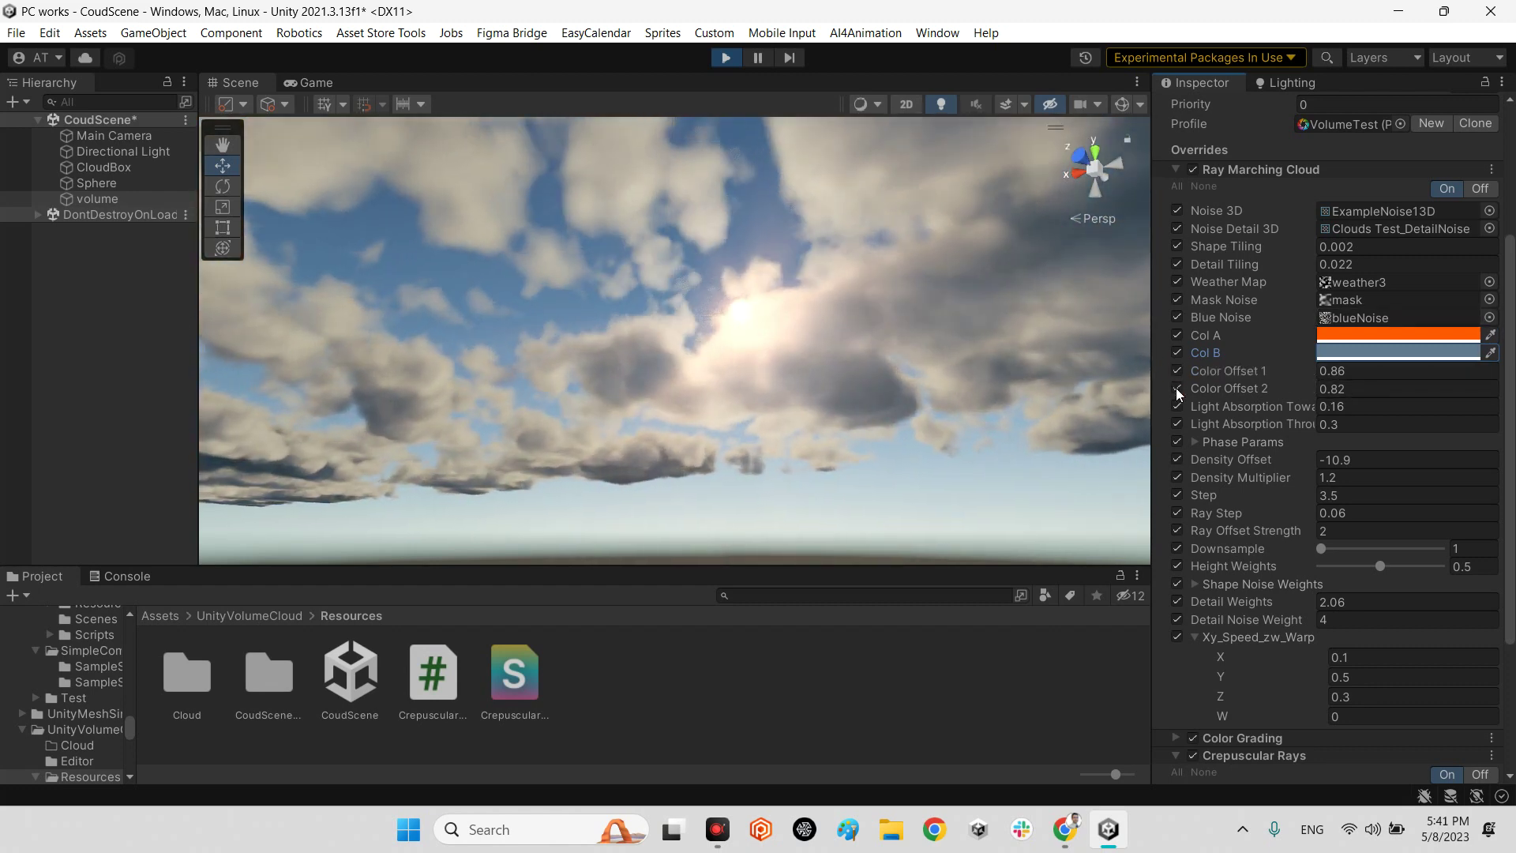
click(1176, 389)
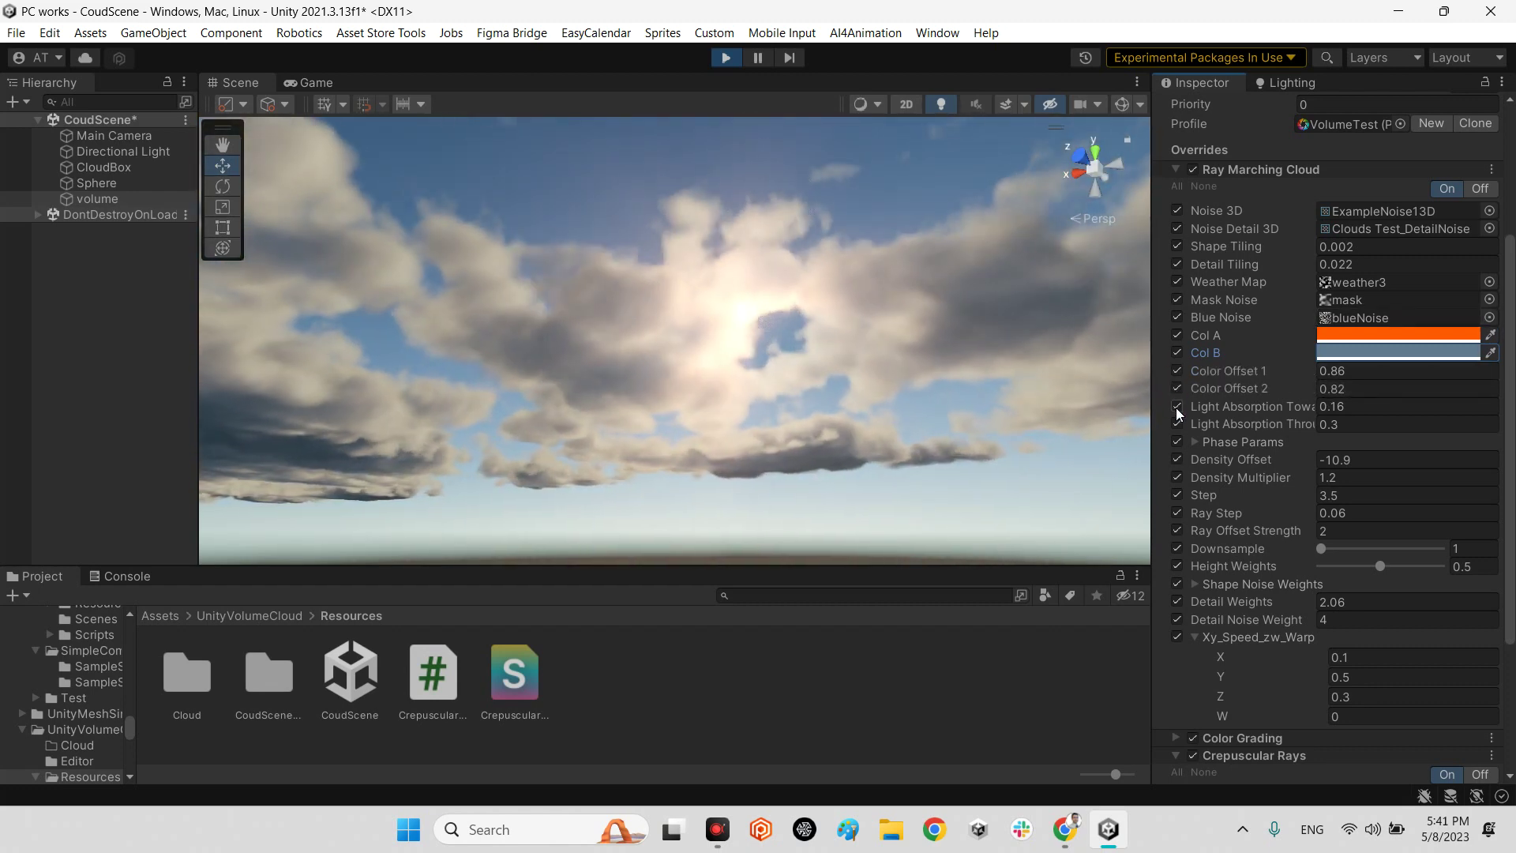
click(1178, 406)
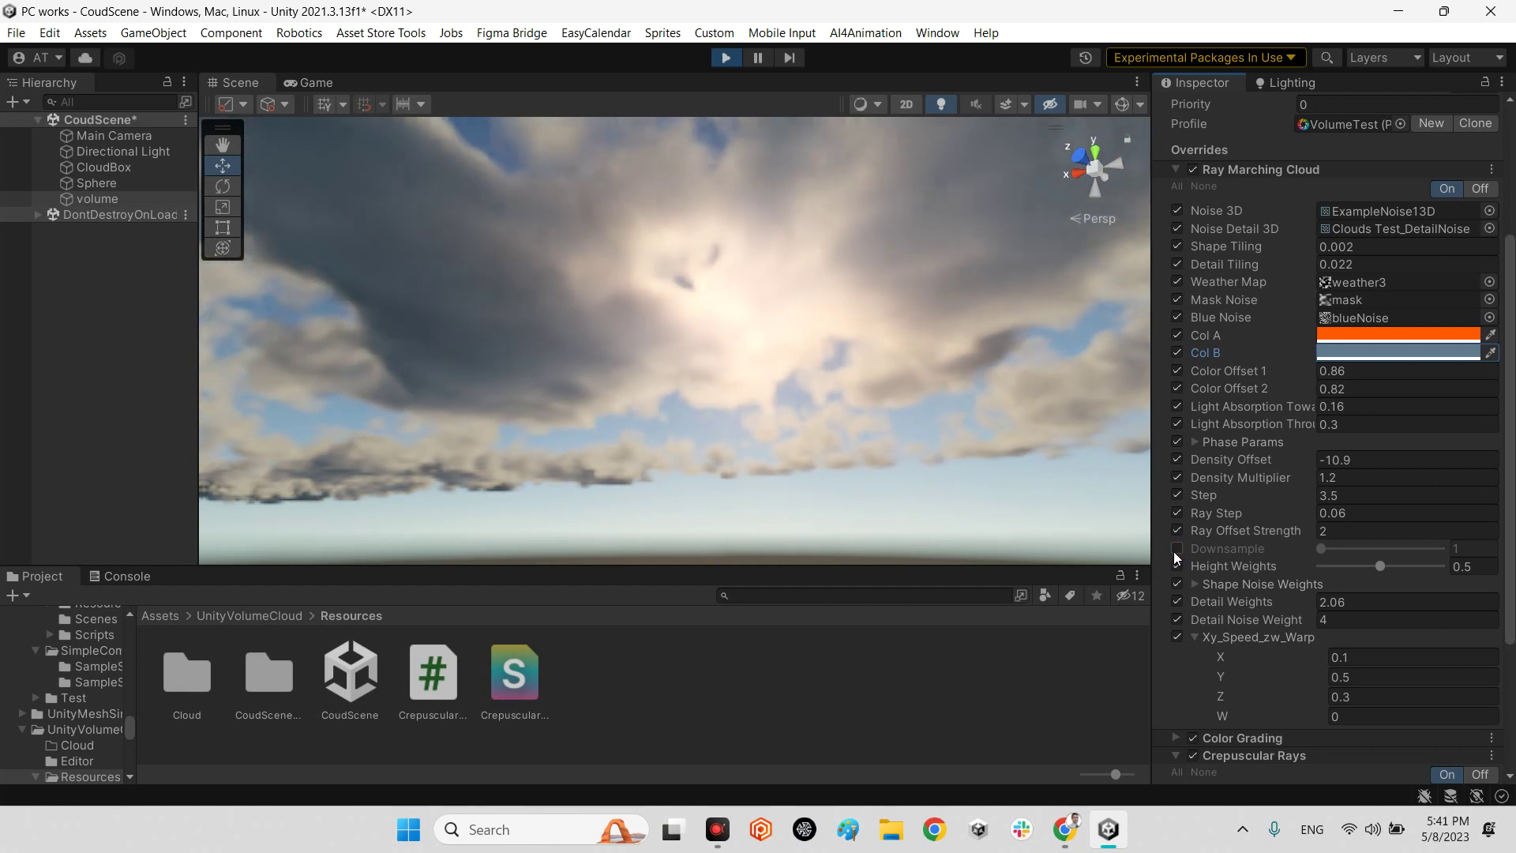
click(1176, 550)
click(1177, 567)
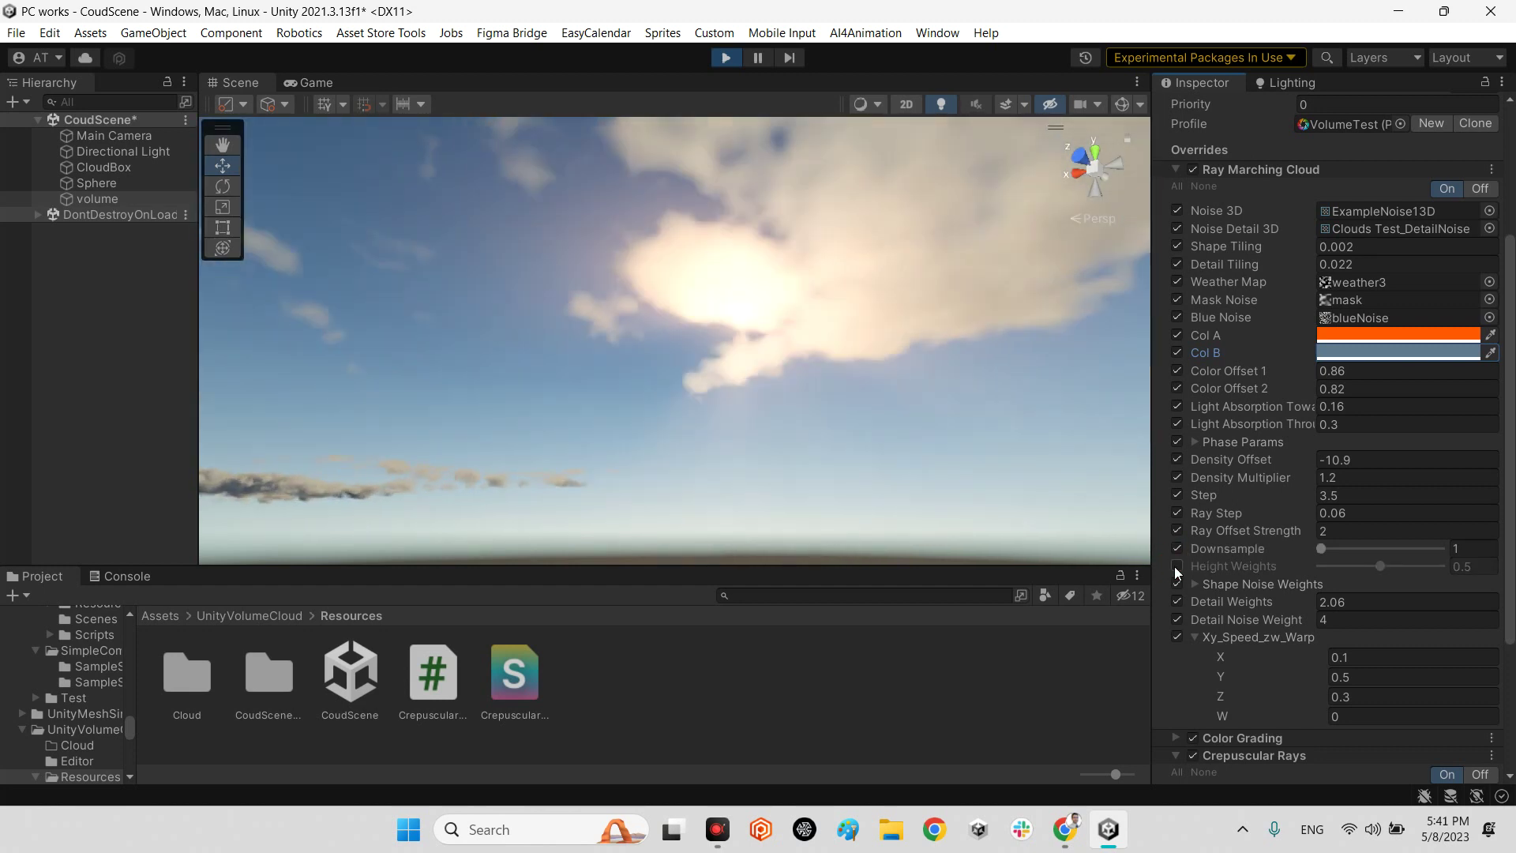
click(1177, 566)
click(1176, 550)
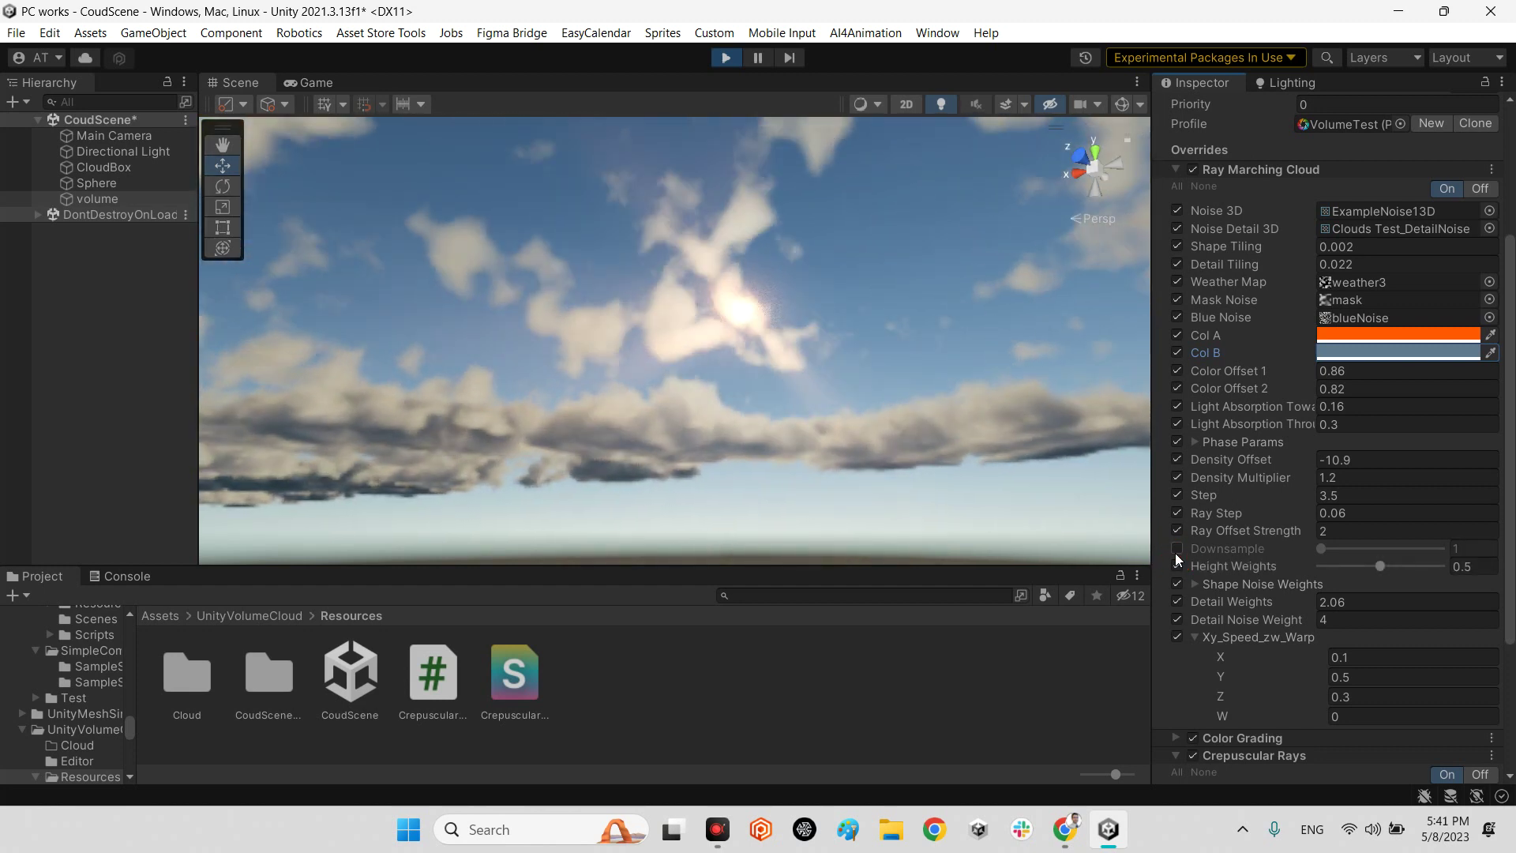
click(1177, 549)
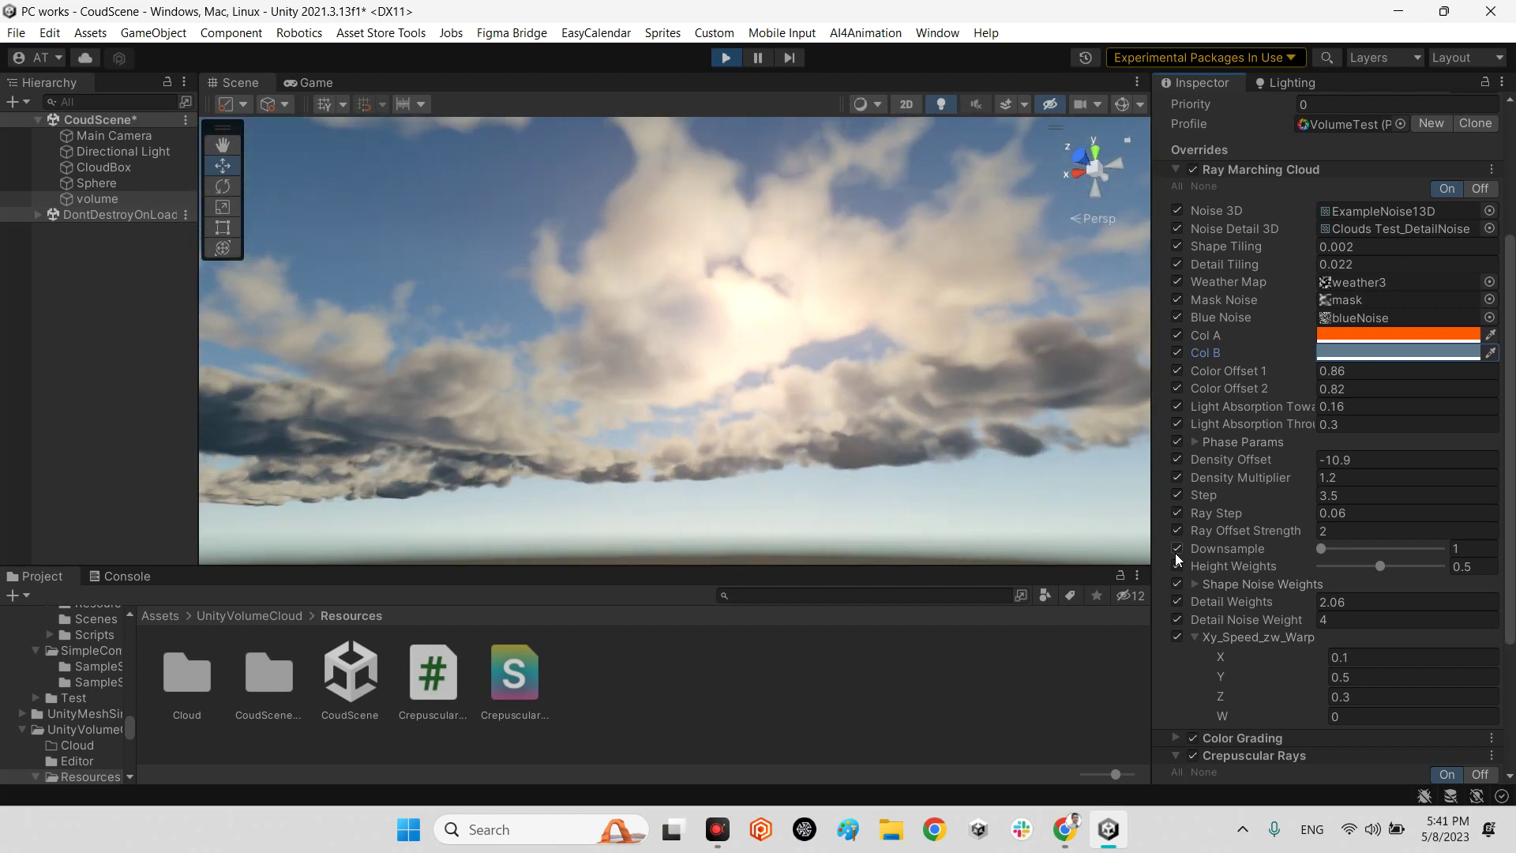
click(1176, 495)
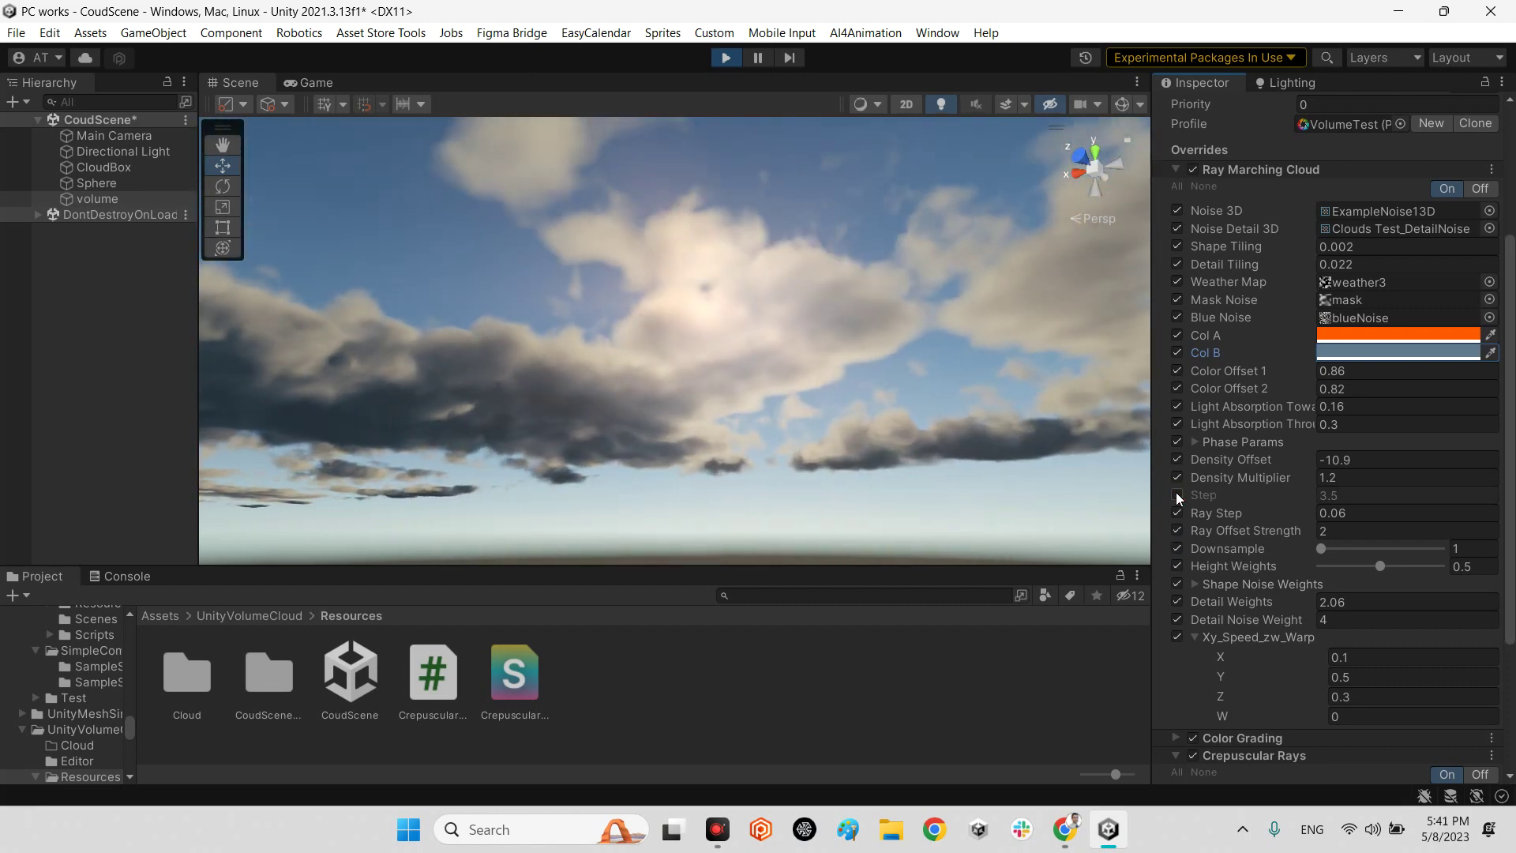
click(1177, 495)
scroll(1418, 634, down, 3)
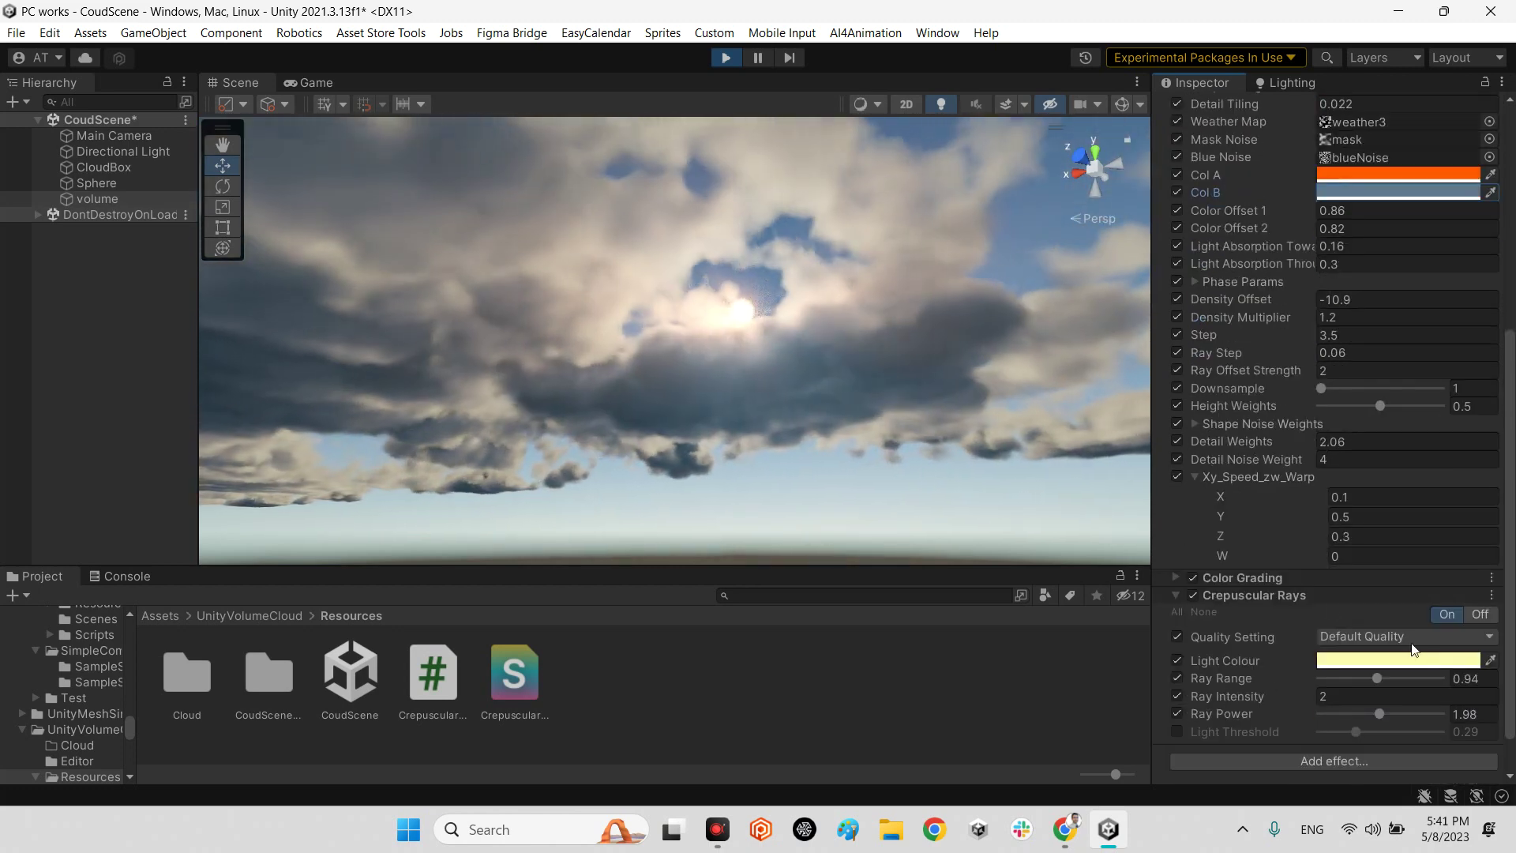
scroll(1238, 386, up, 3)
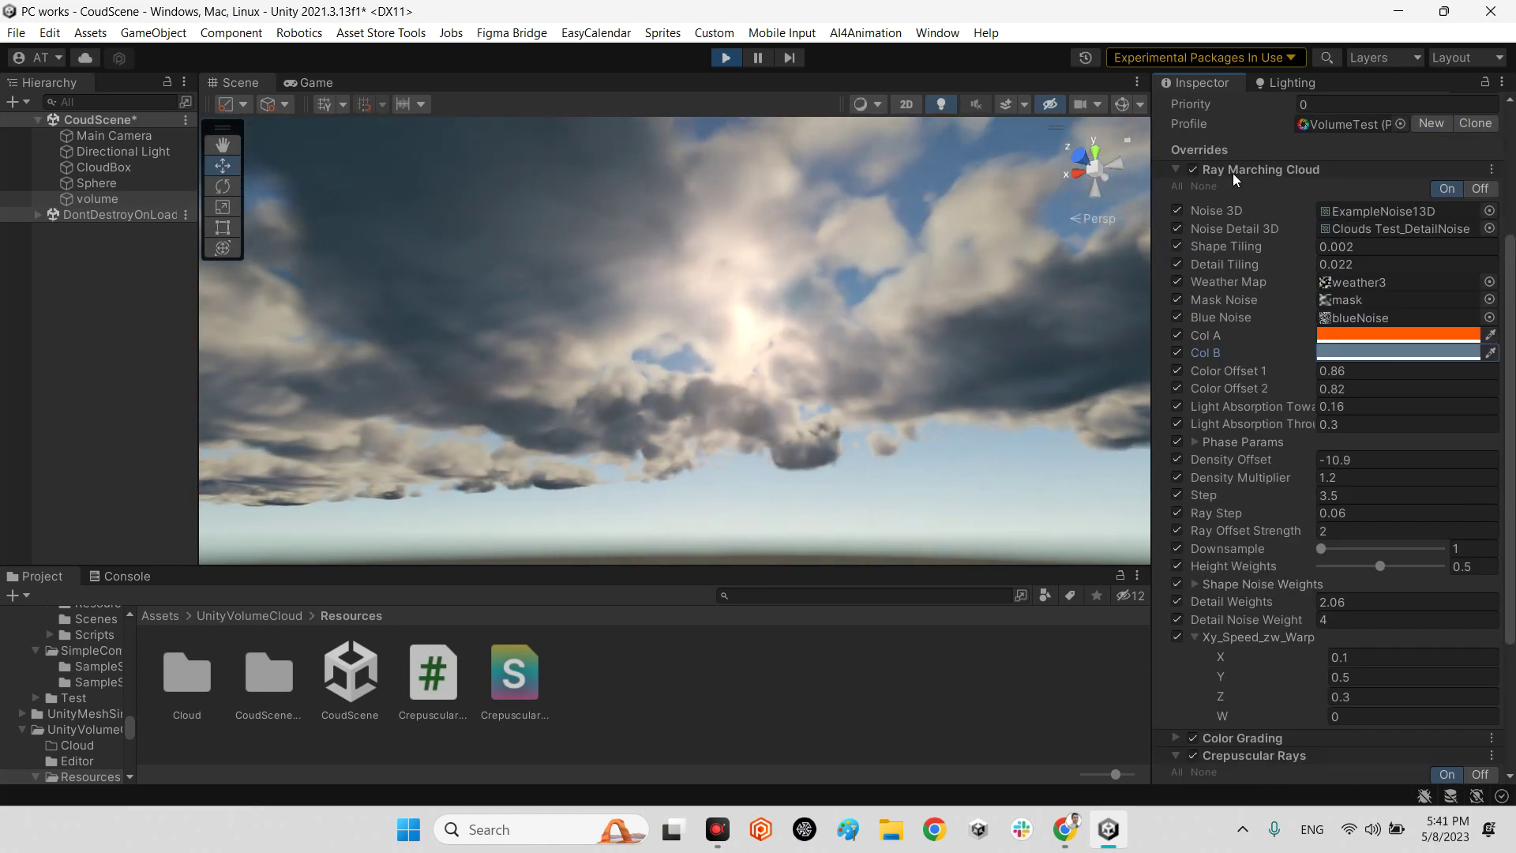
Step: Collapse Ray Marching Cloud, then compare the sky with Color Grading off and back on
click(1233, 173)
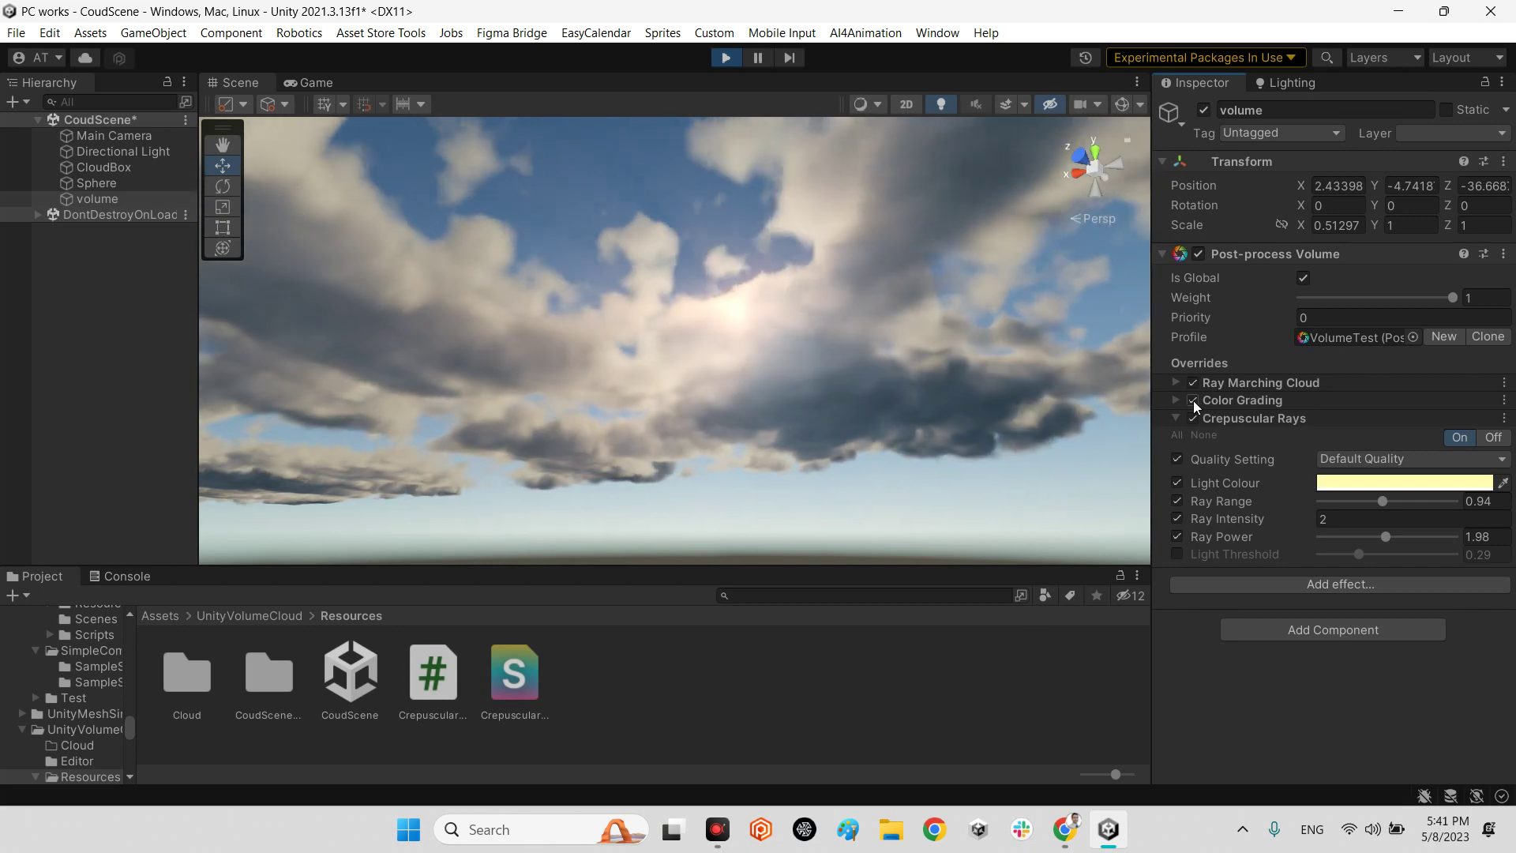
click(1208, 400)
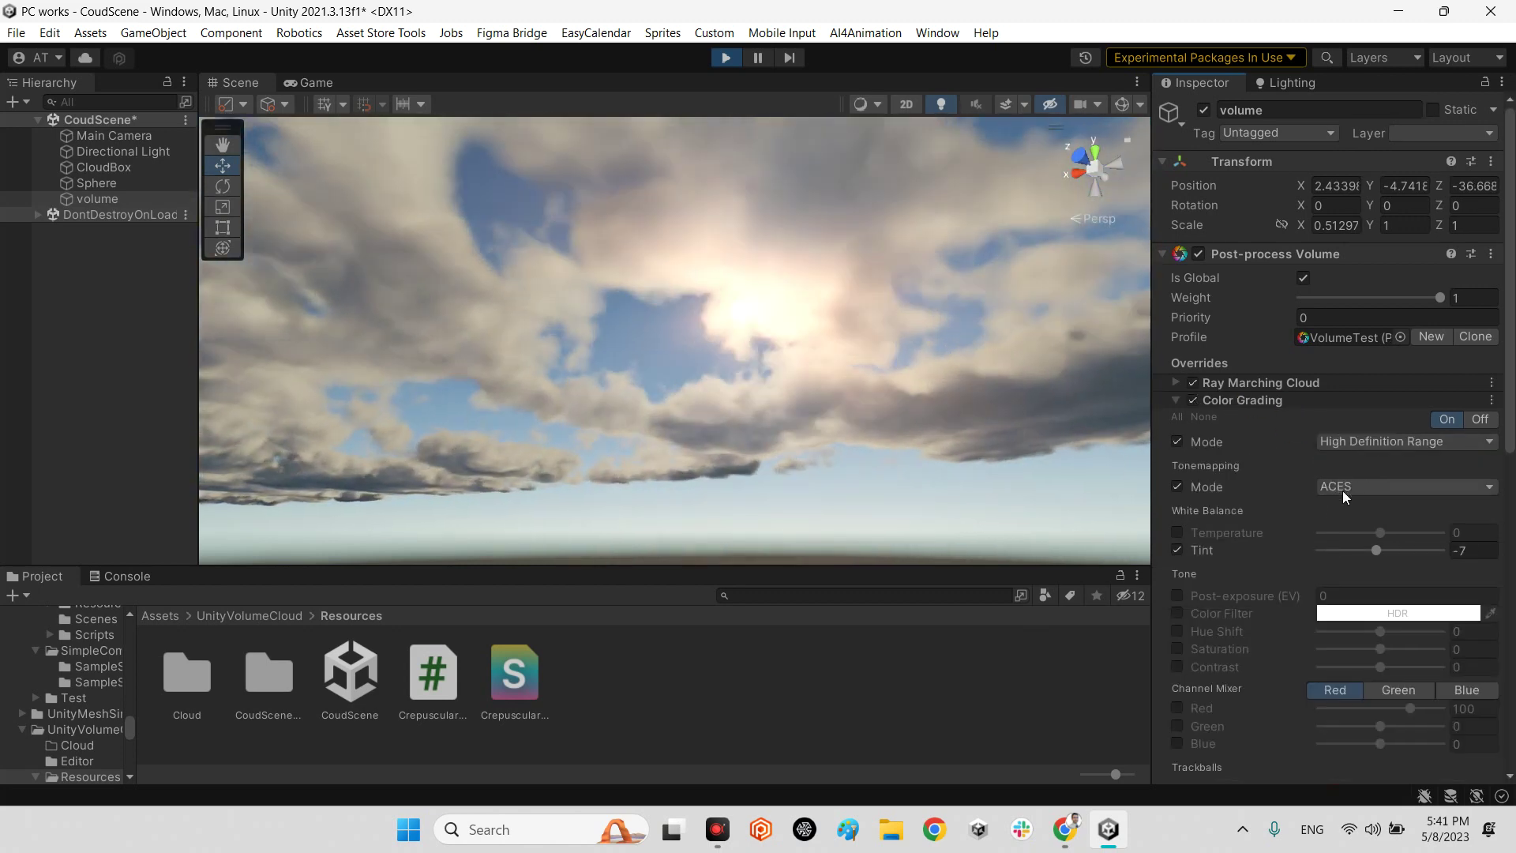
scroll(1371, 576, down, 5)
scroll(1371, 576, up, 5)
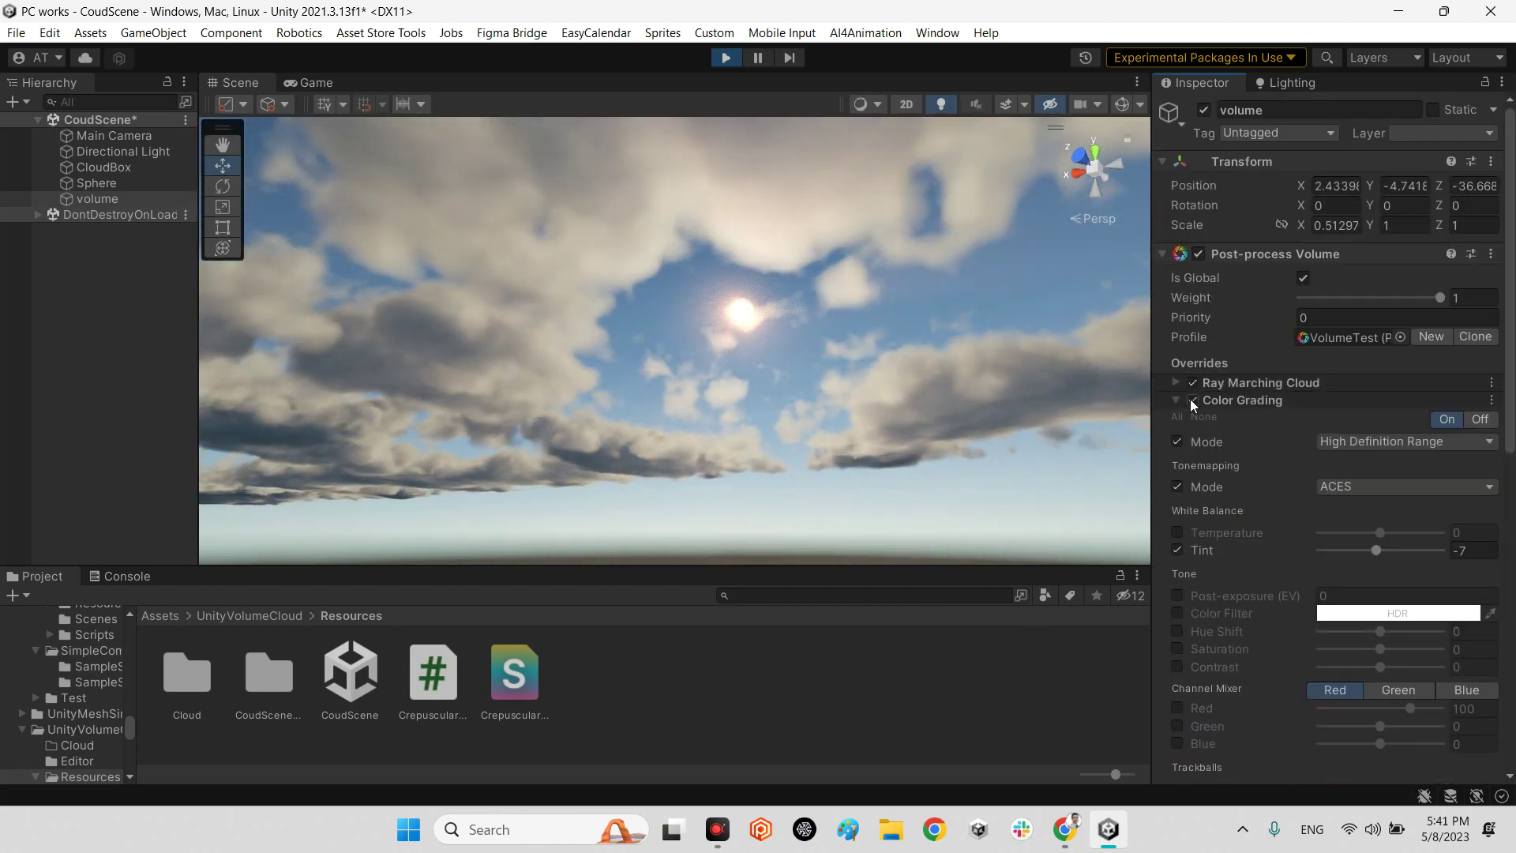
click(1190, 400)
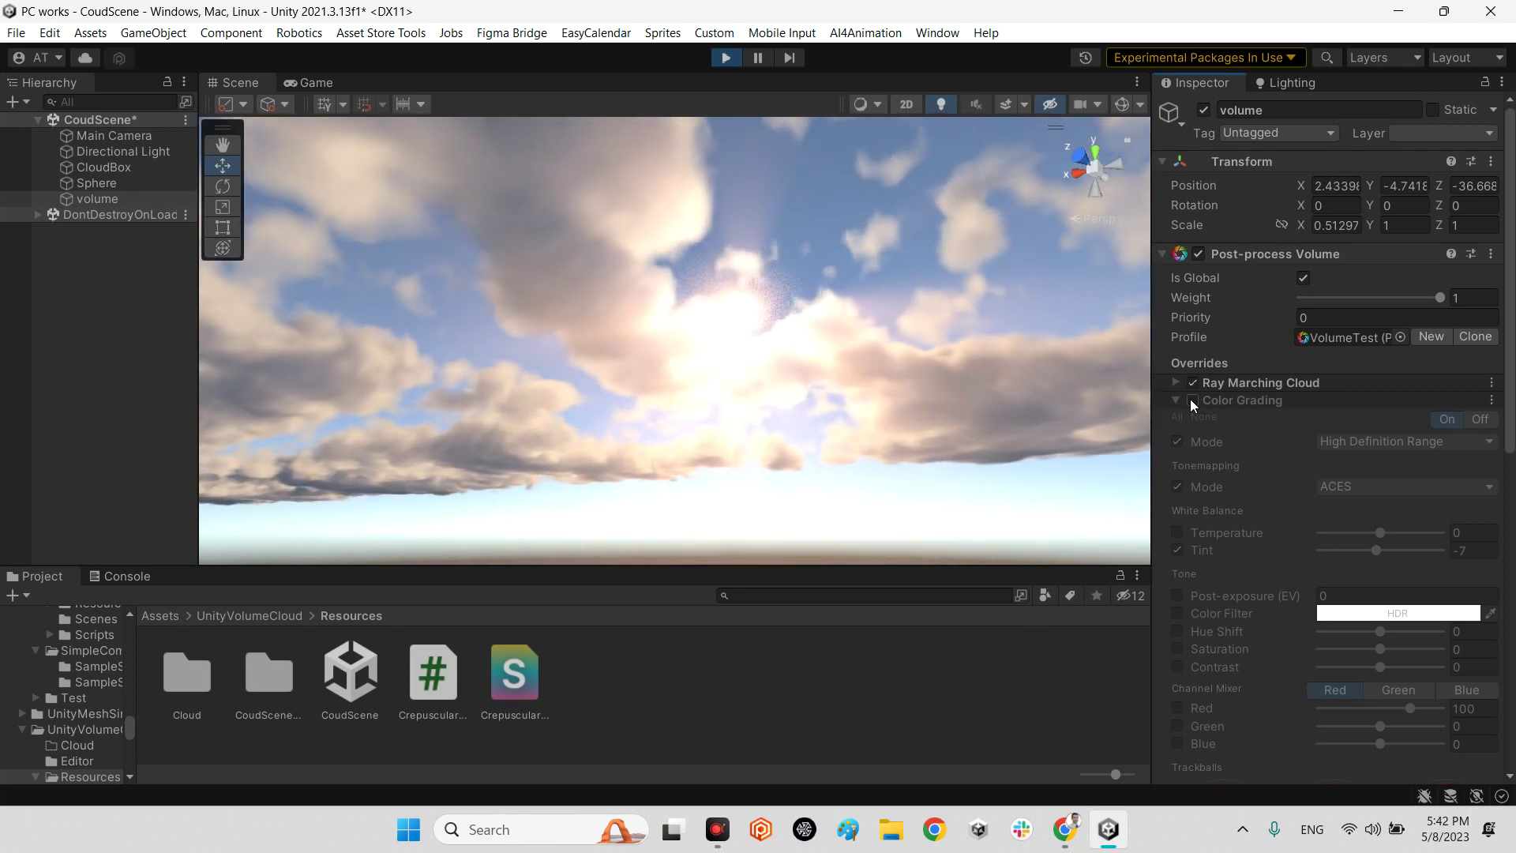
right_drag(727, 365, 764, 340)
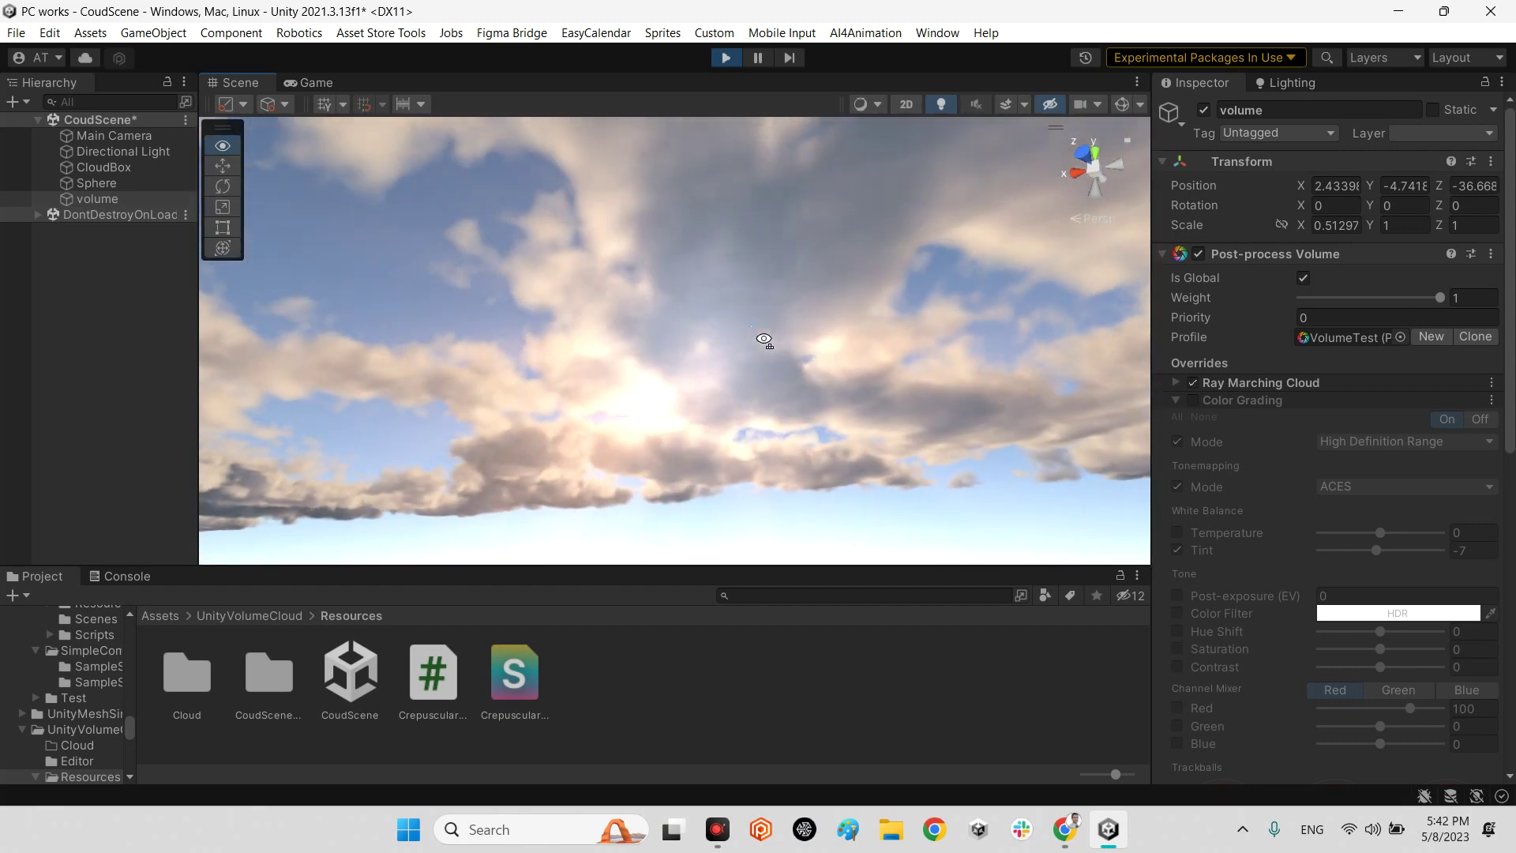
click(1193, 401)
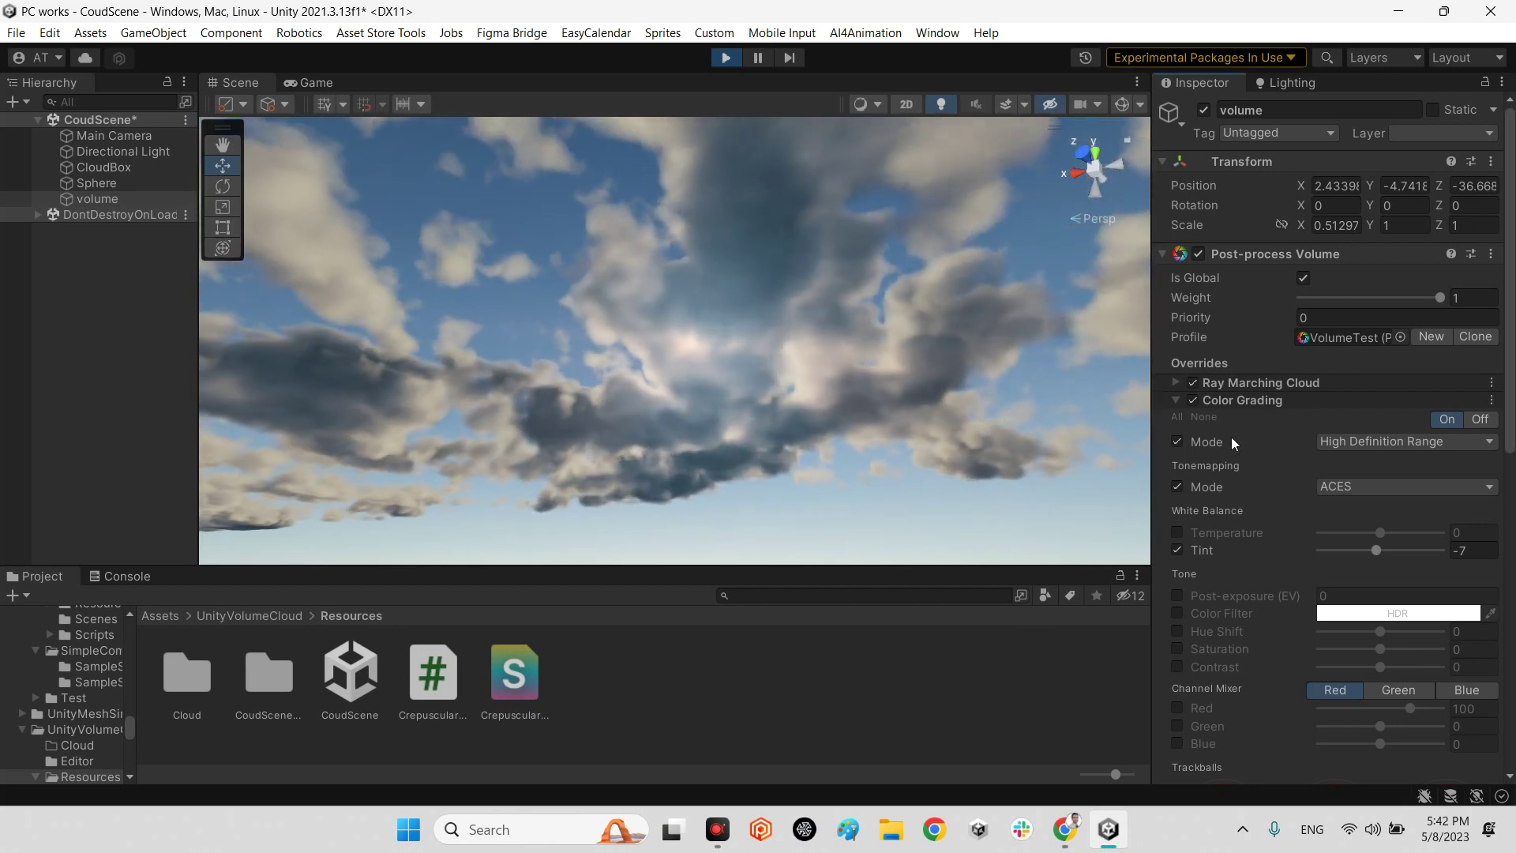
scroll(1311, 568, down, 4)
scroll(1223, 642, up, 3)
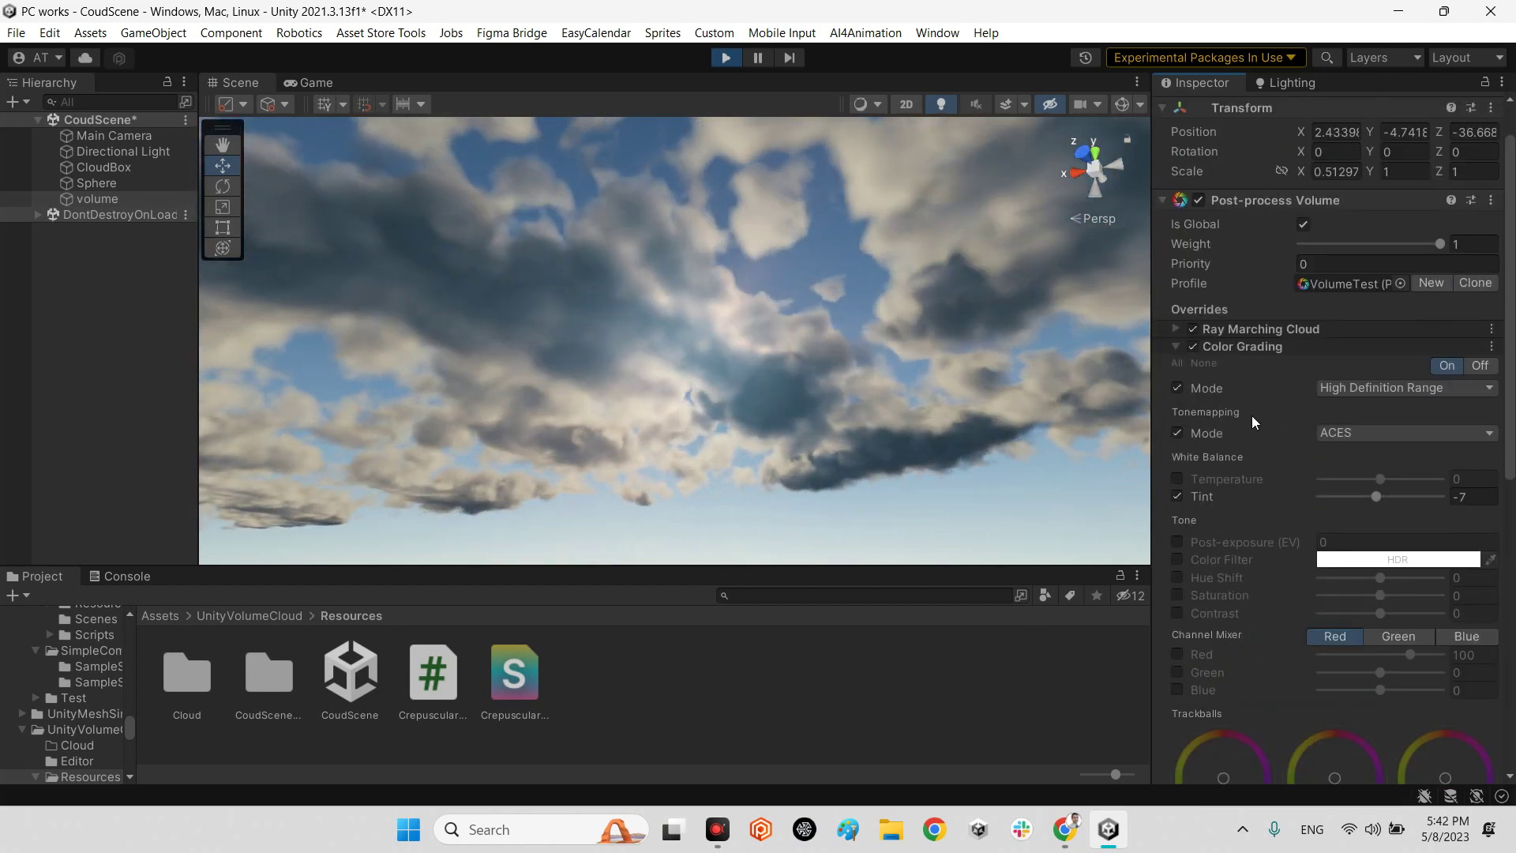
click(1253, 346)
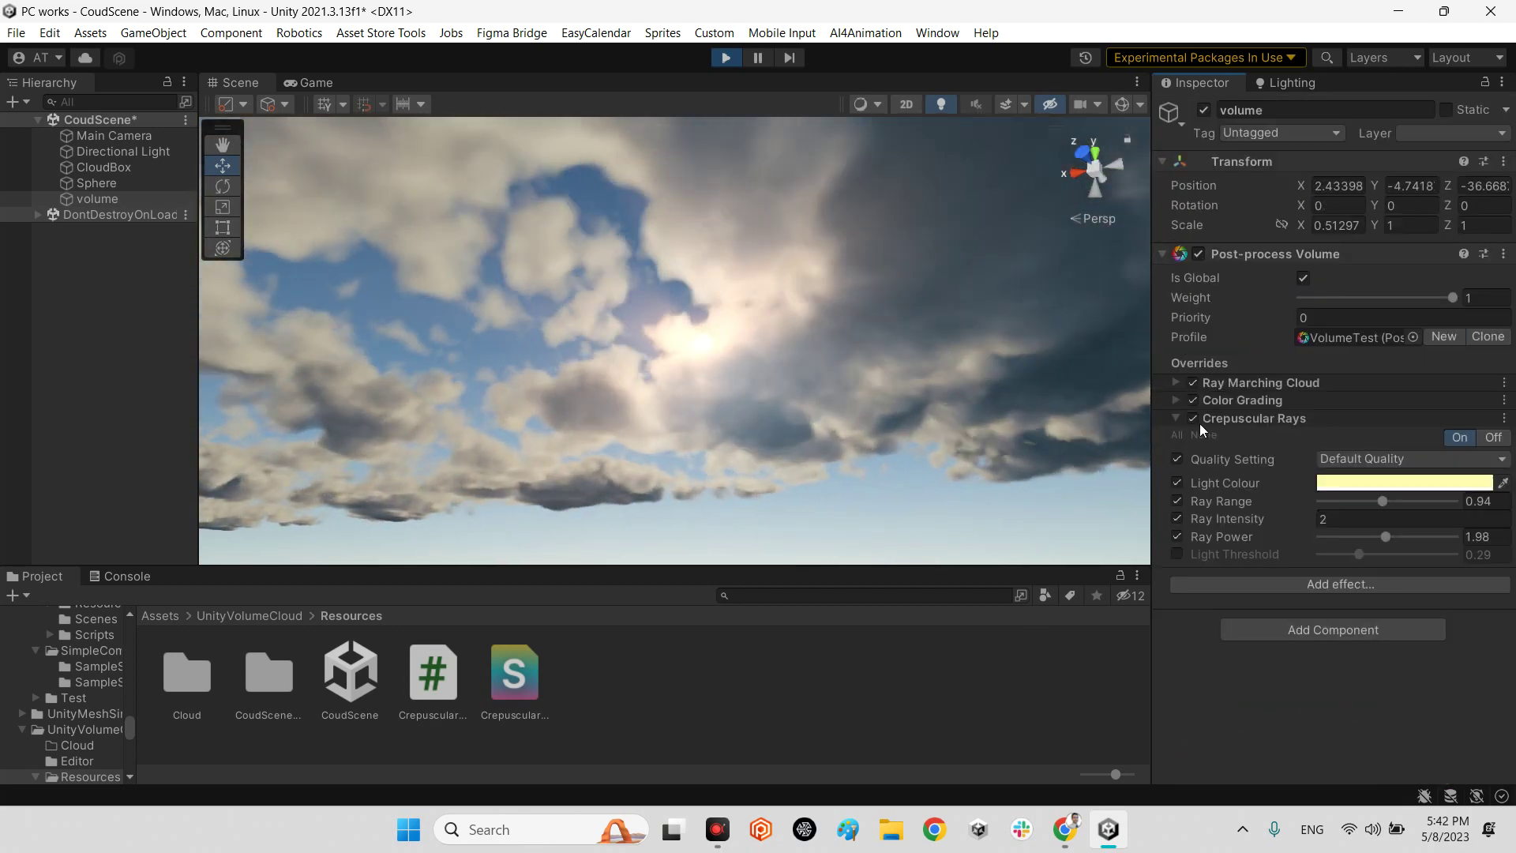
click(1192, 419)
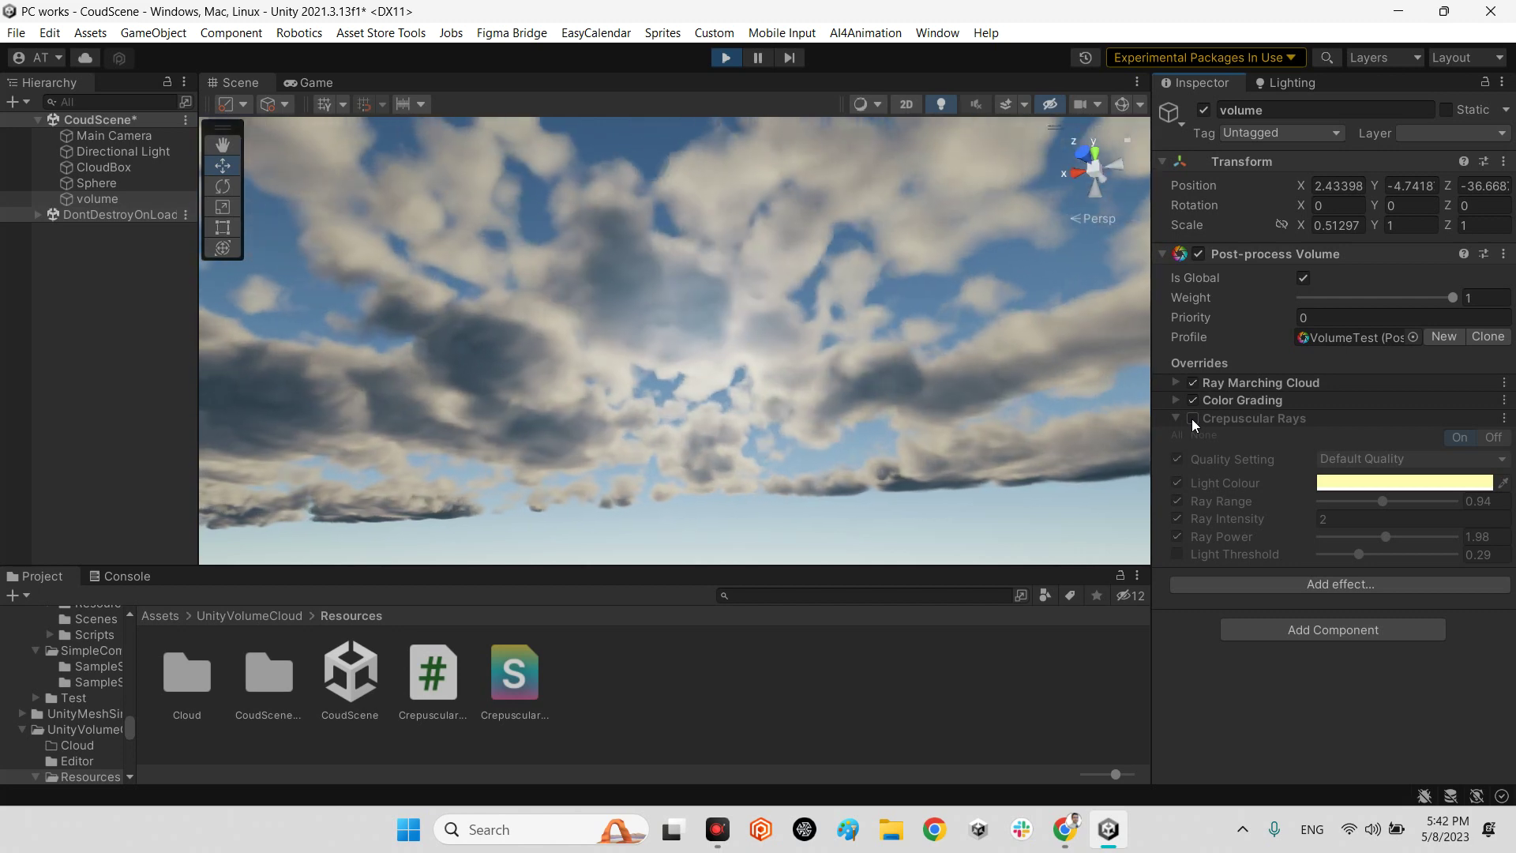
click(1192, 418)
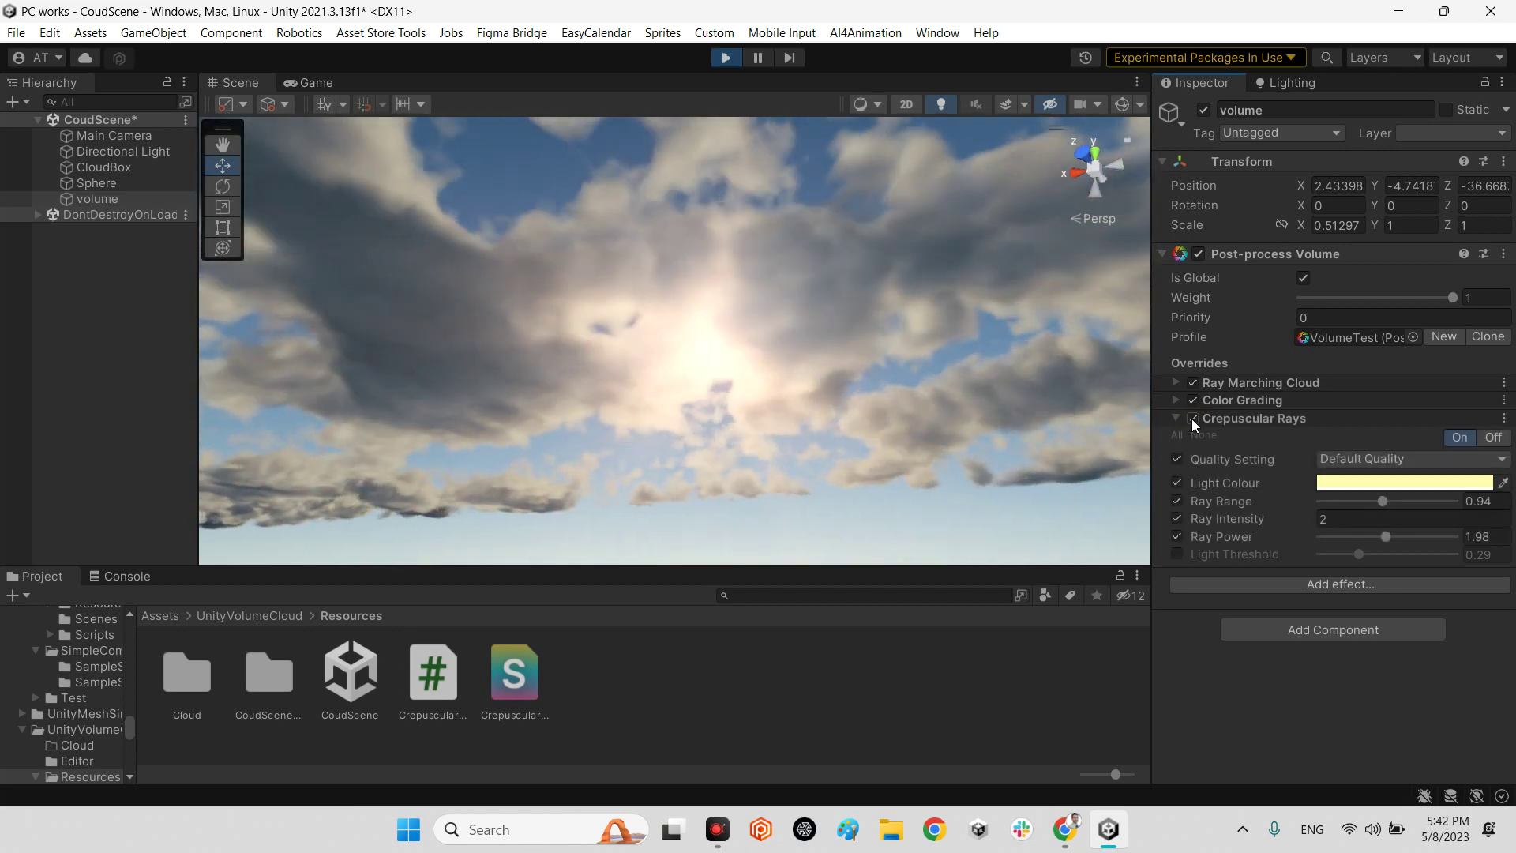
click(1192, 418)
click(1191, 419)
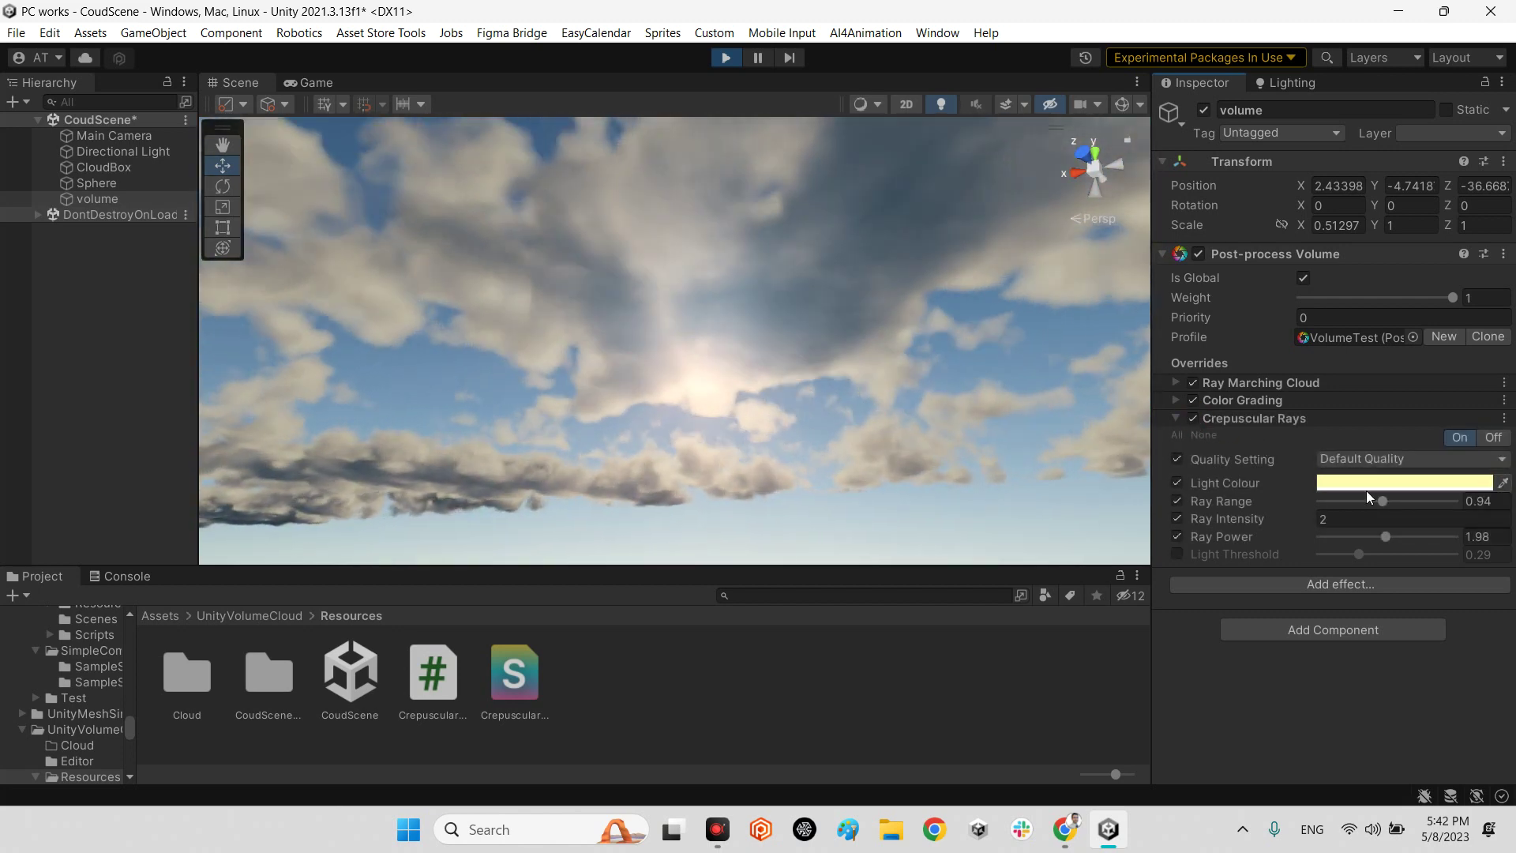
click(1368, 483)
click(1352, 396)
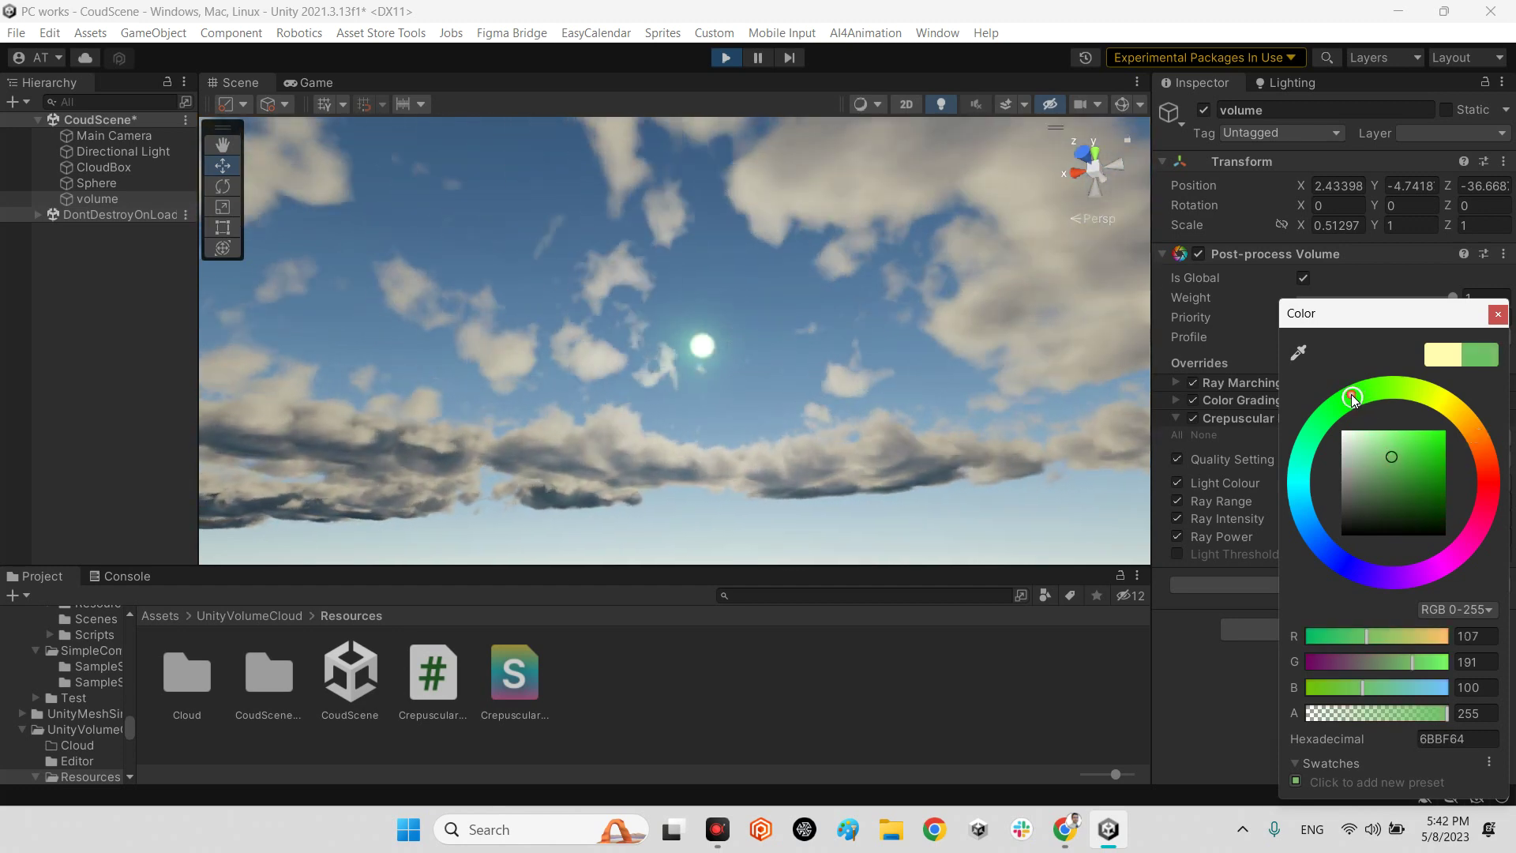
drag(1352, 398, 1478, 440)
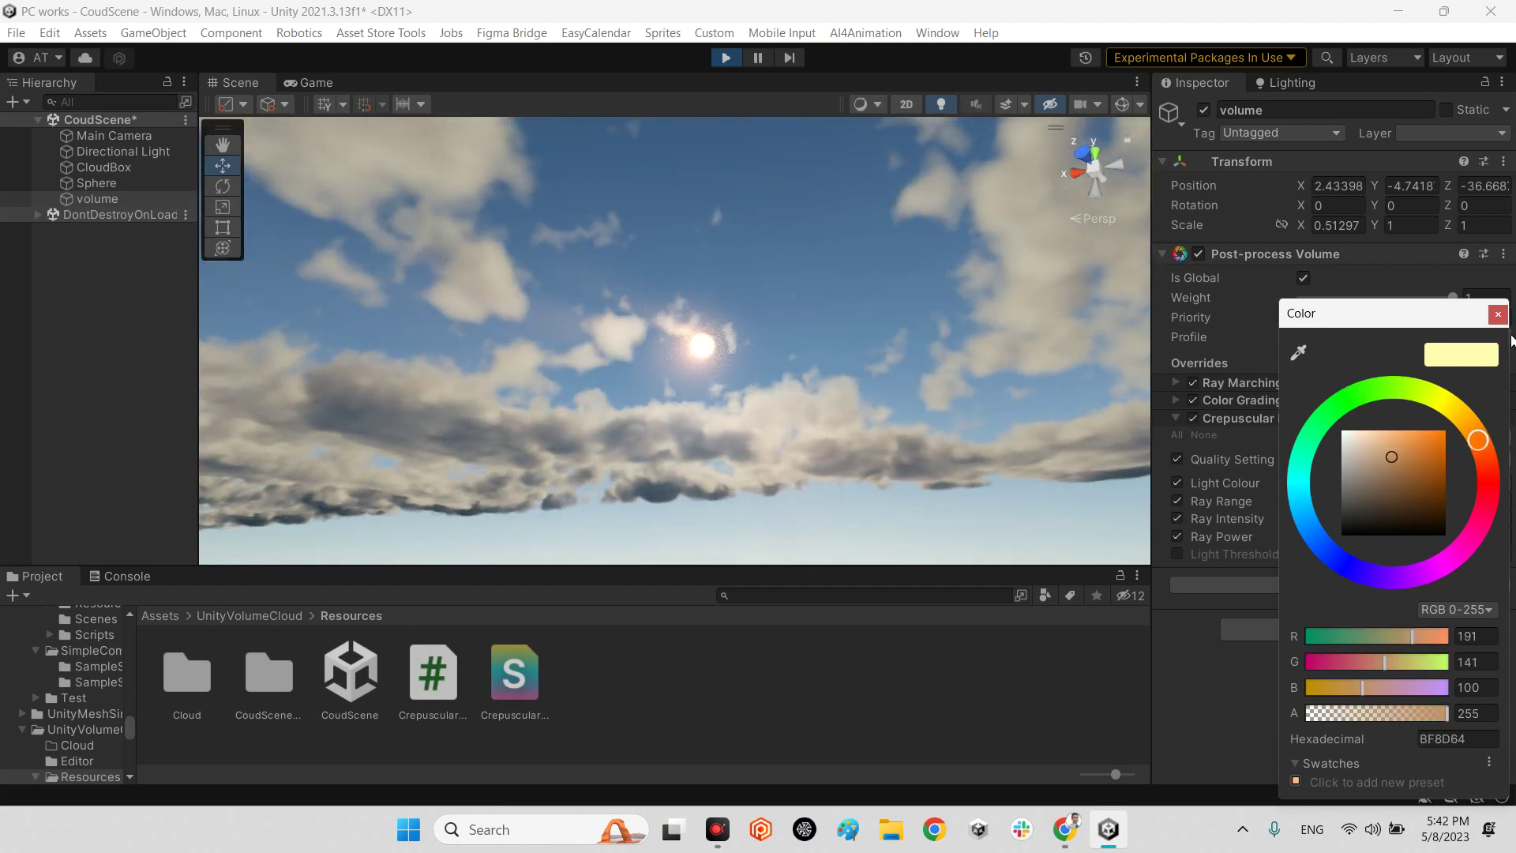
click(1498, 314)
right_drag(867, 407, 650, 415)
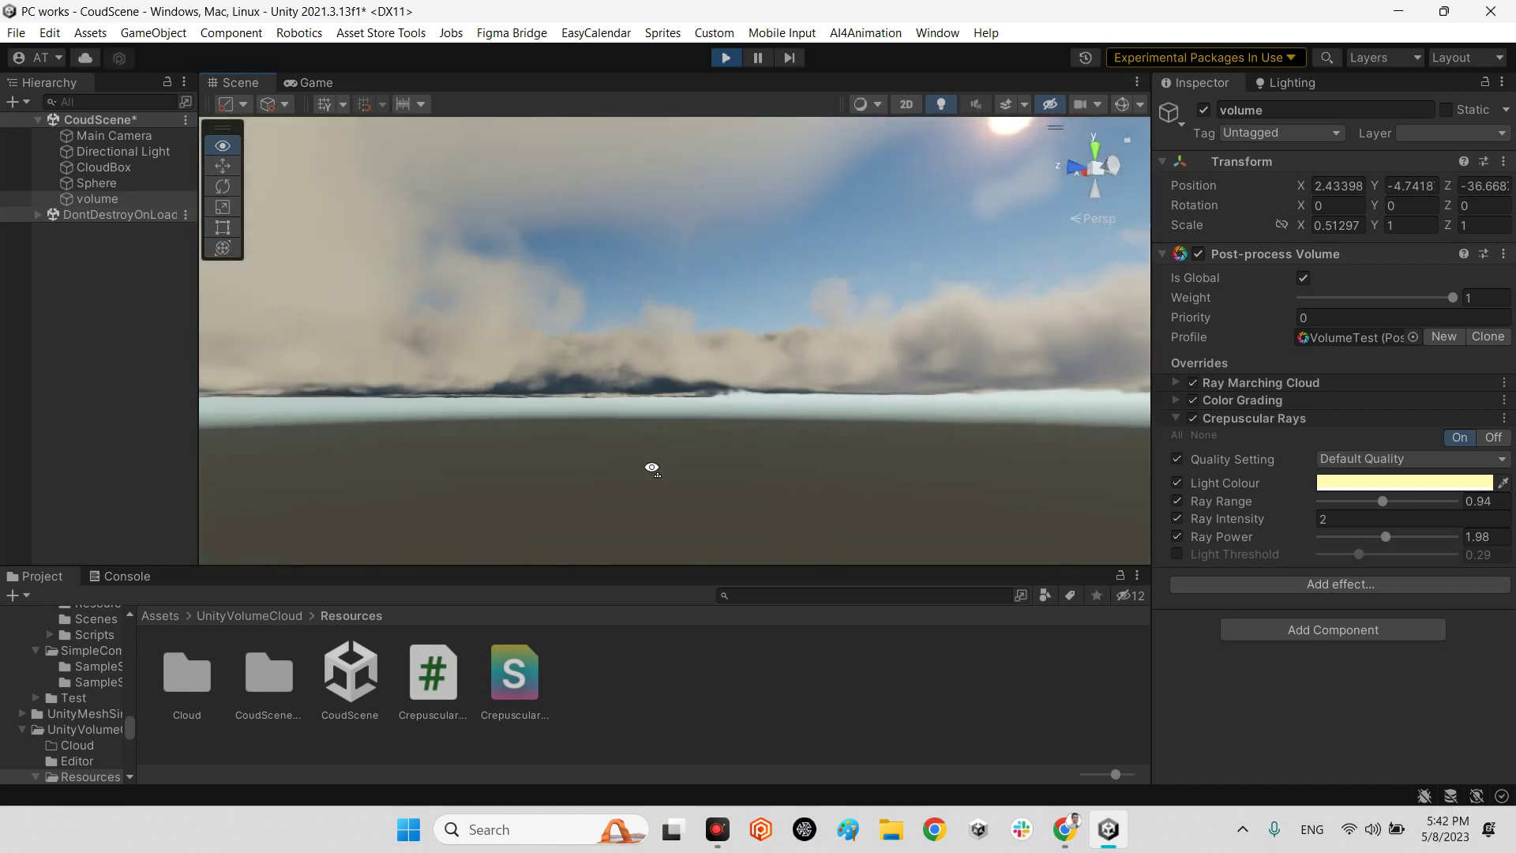
Step: Fly the Scene camera over the cloud tops, then swing it back up toward the sun
right_drag(659, 478, 643, 518)
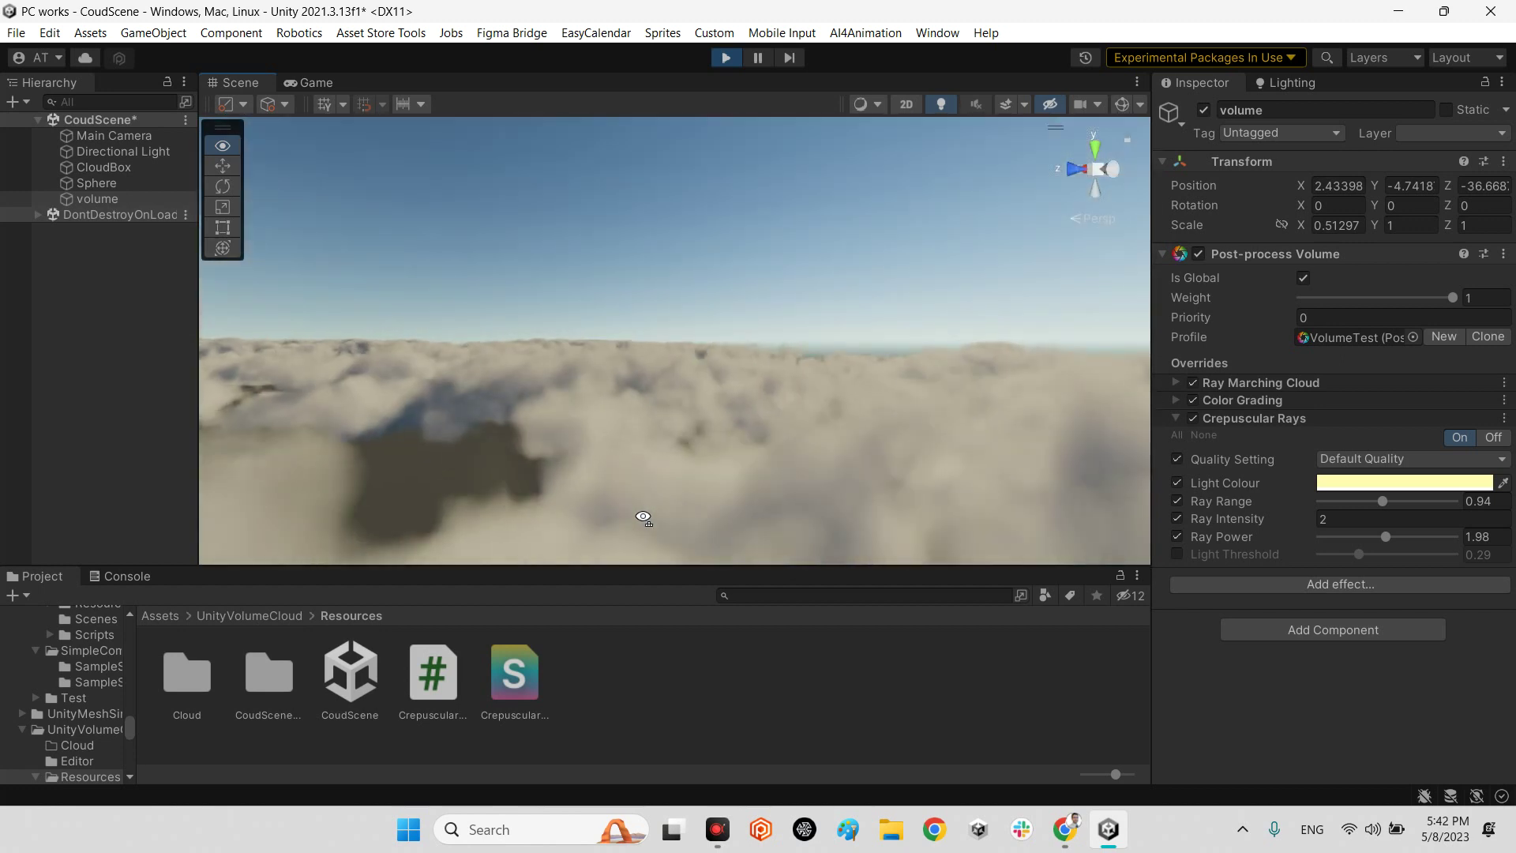
right_drag(644, 518, 657, 618)
right_drag(722, 557, 847, 371)
Step: Set Xy_Speed_zw_Warp X, Y and Z to 0, then deselect the volume and tilt up to the sky
click(1261, 382)
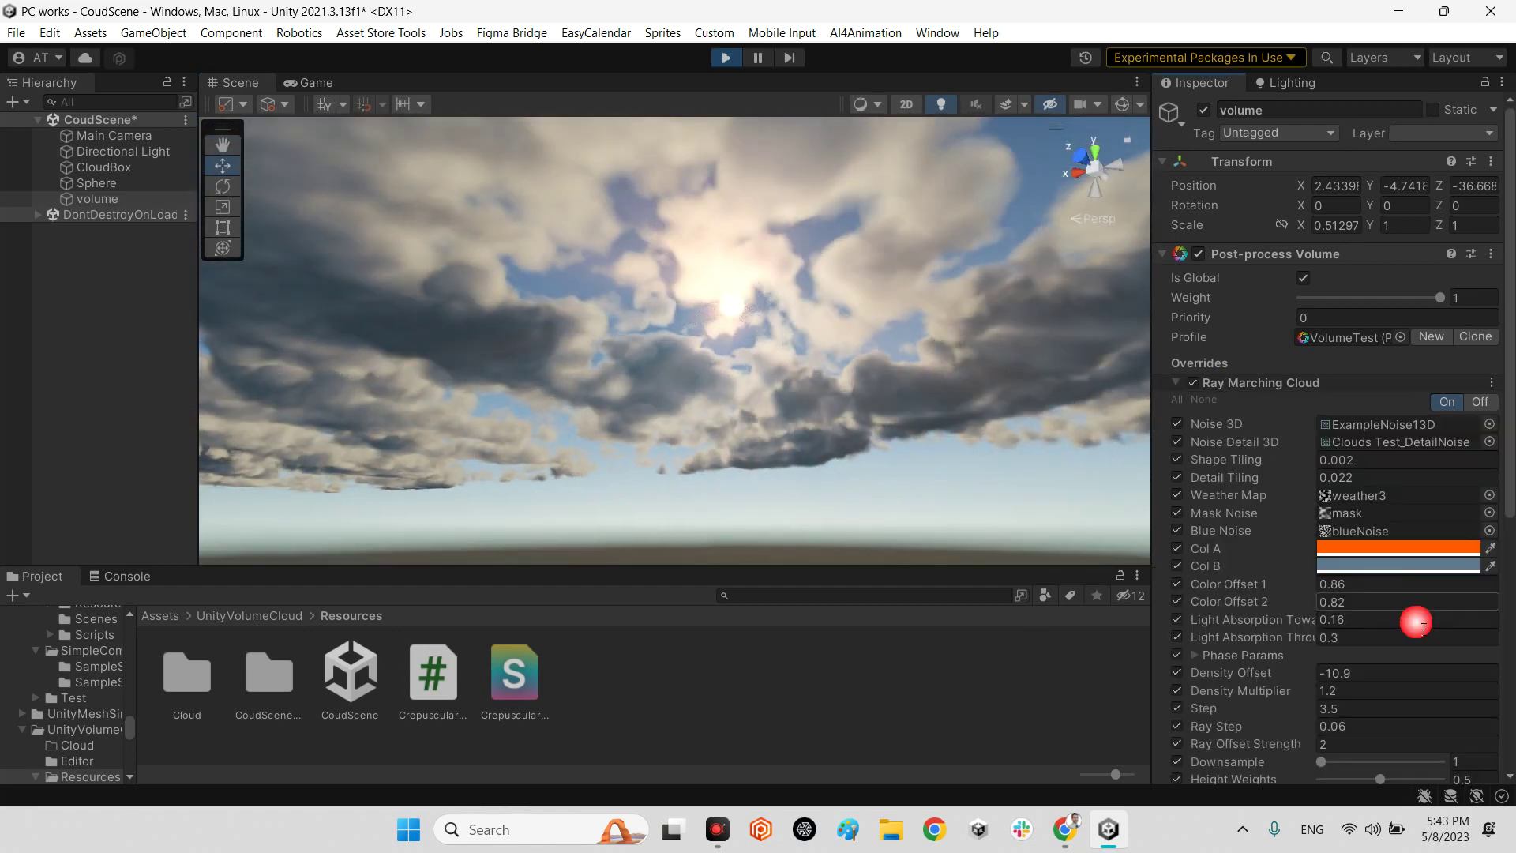
scroll(1409, 741, down, 6)
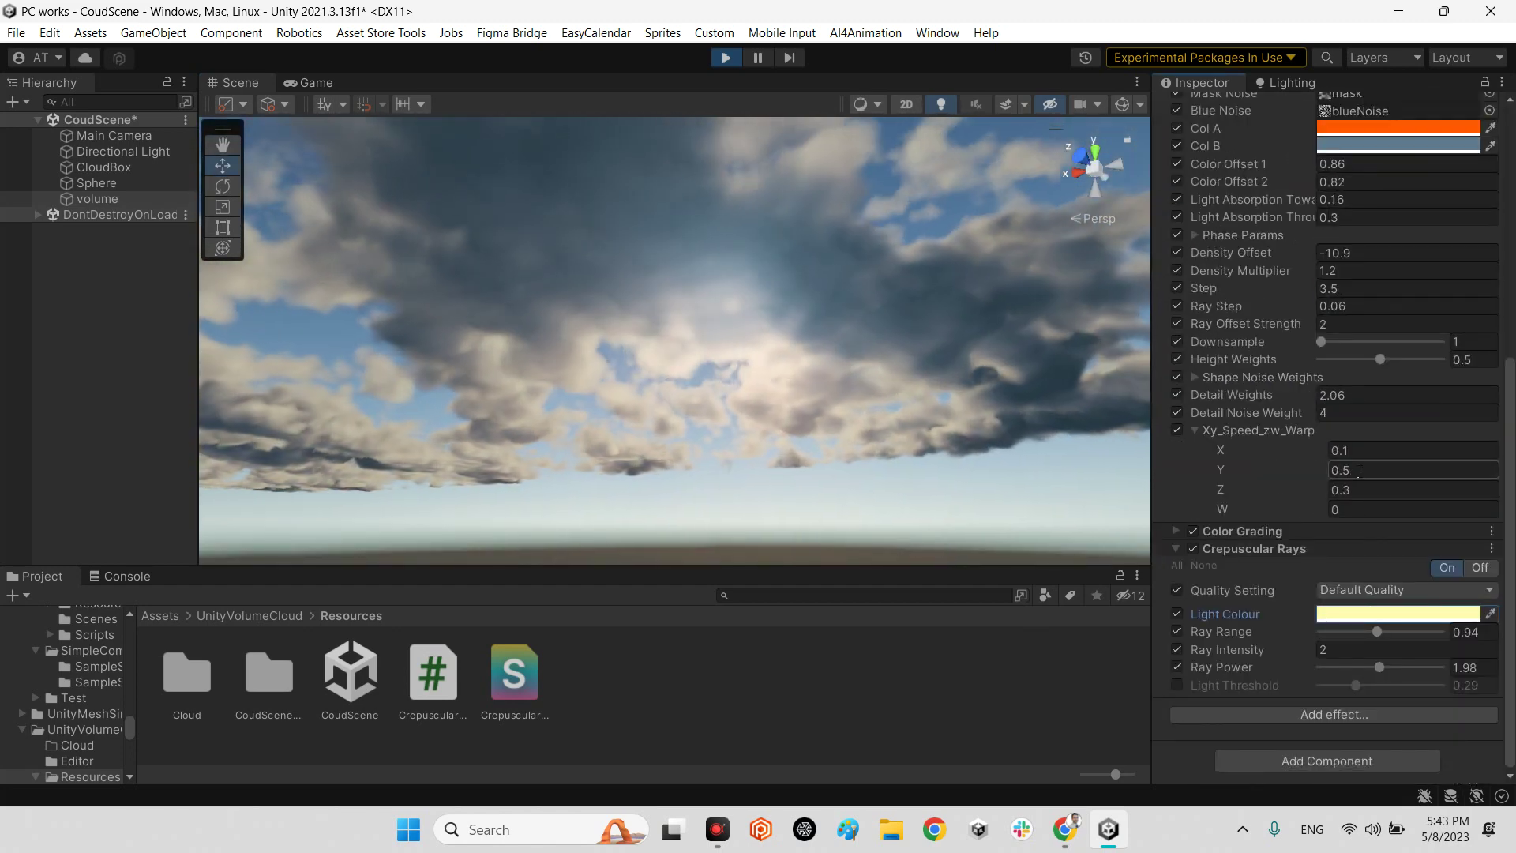
click(1363, 469)
text(0)
click(1353, 489)
text(0)
click(1342, 450)
text(0)
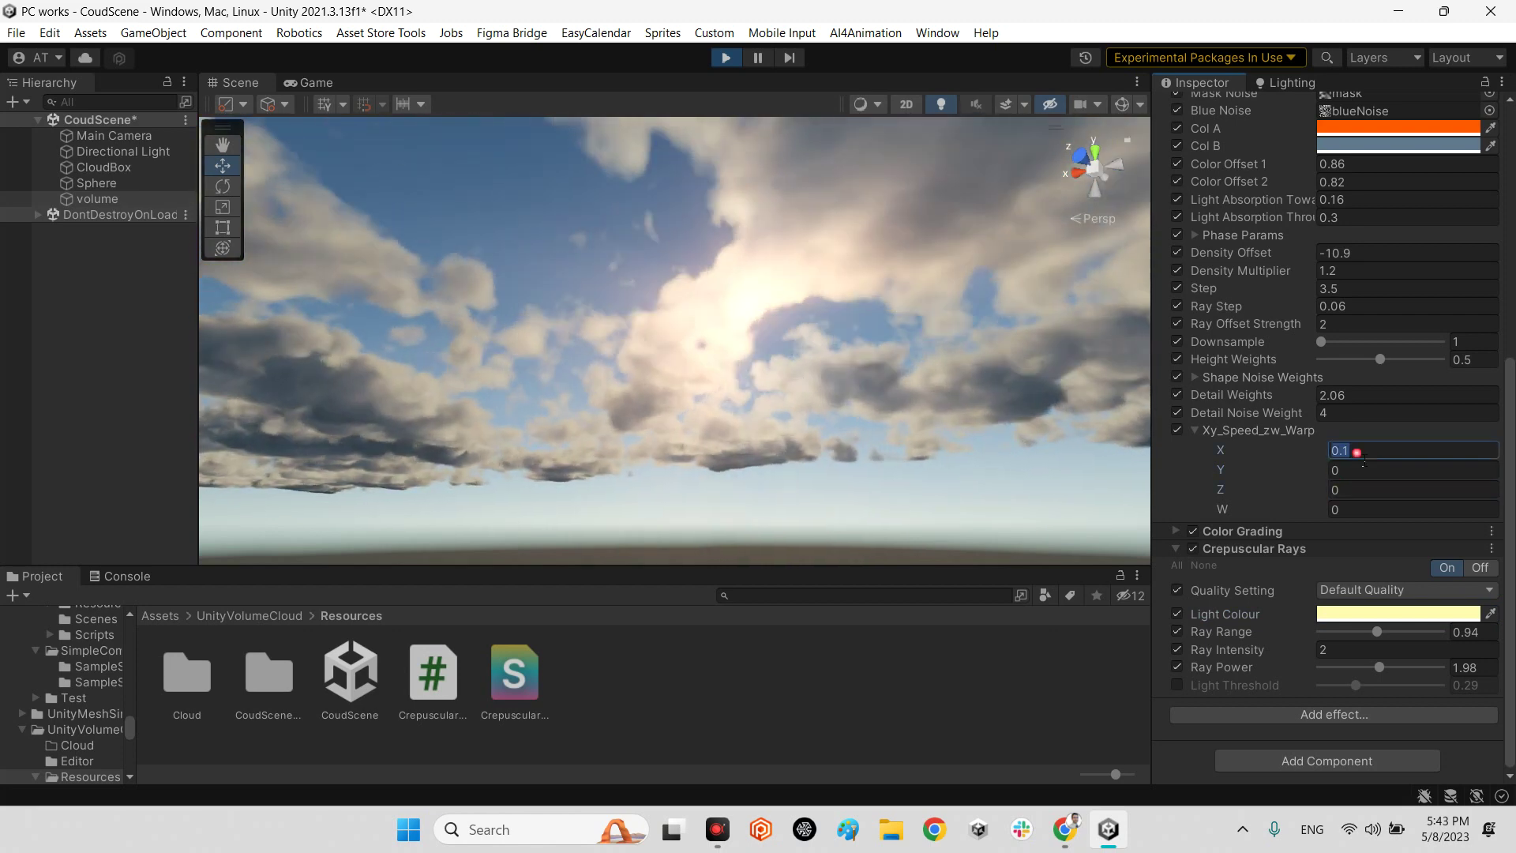
click(827, 536)
right_drag(827, 535, 833, 433)
Step: Stop Play mode so CoudScene returns to edit mode with the volumetric clouds still rendering
click(726, 60)
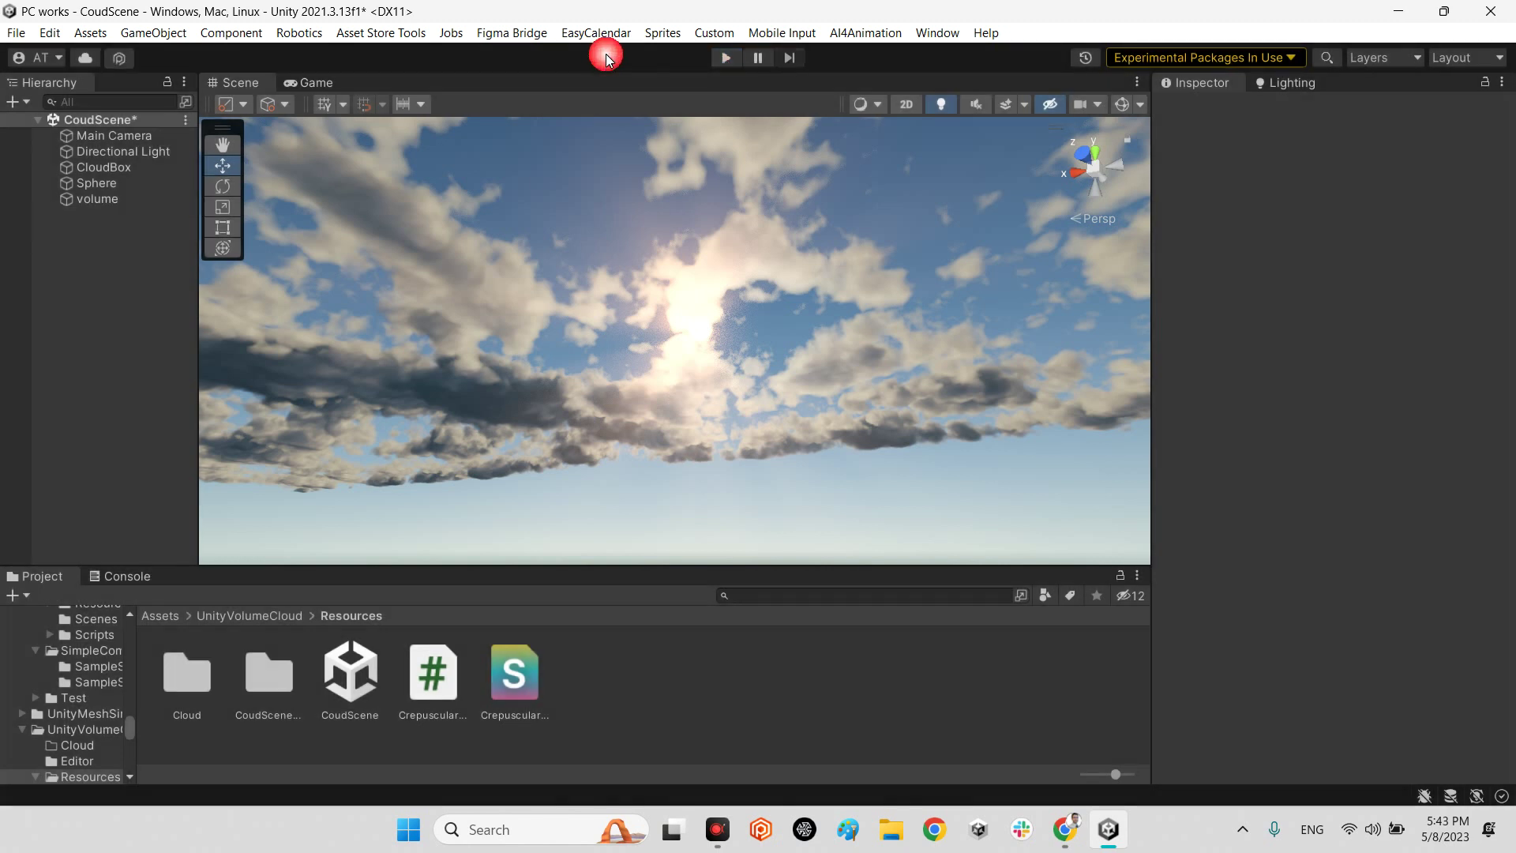